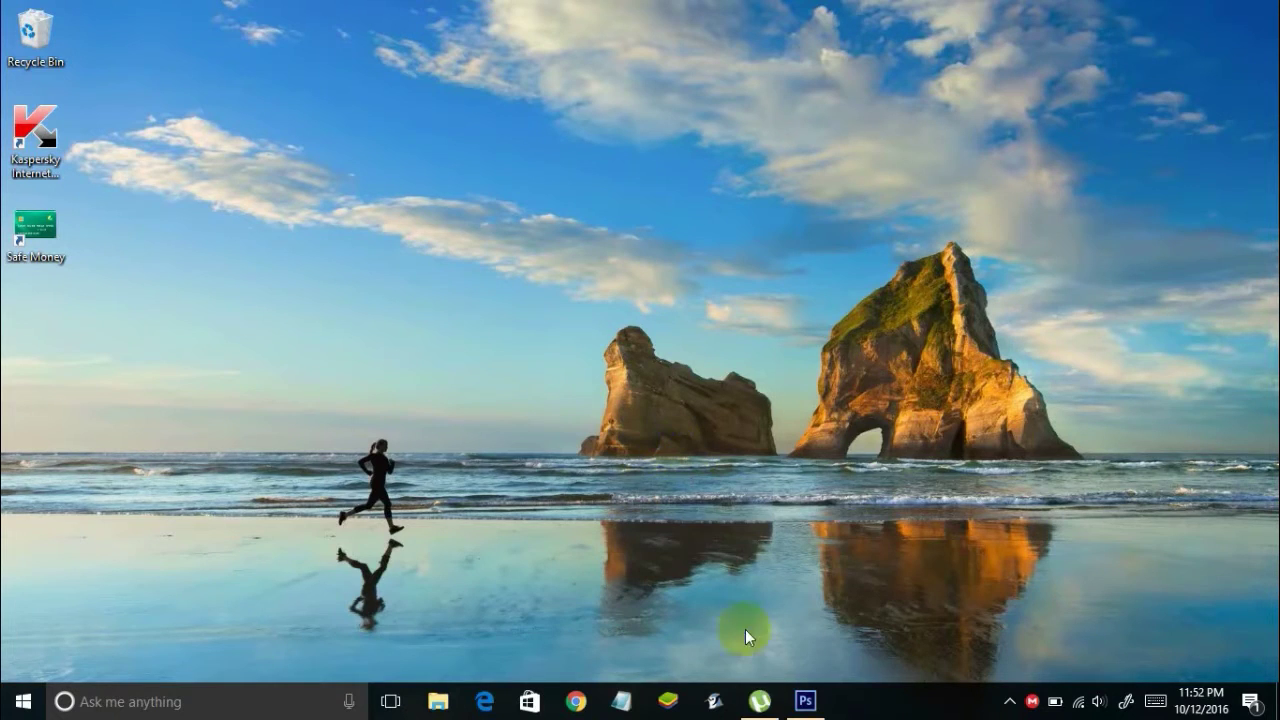
Switch to Photoshop and bring up the portrait photo DSC_2091.JPG, comparing it with the finished Untitled-3.psd composite.
click(805, 701)
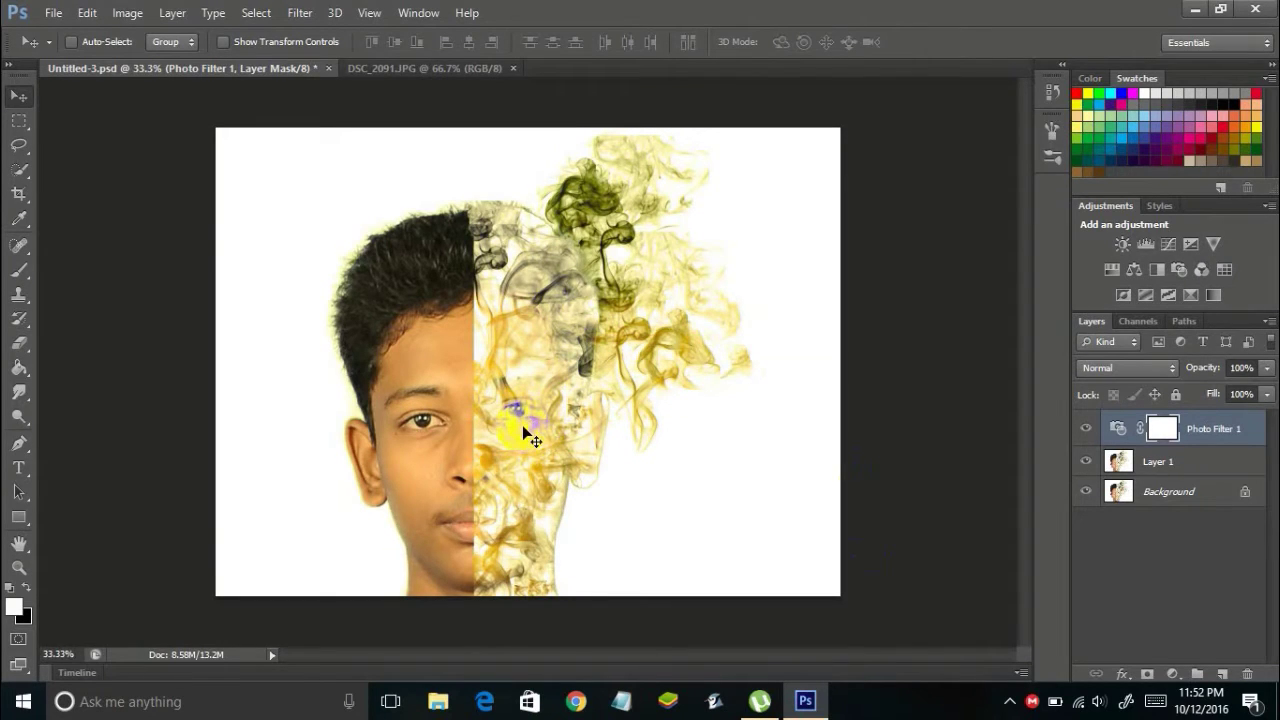
click(413, 70)
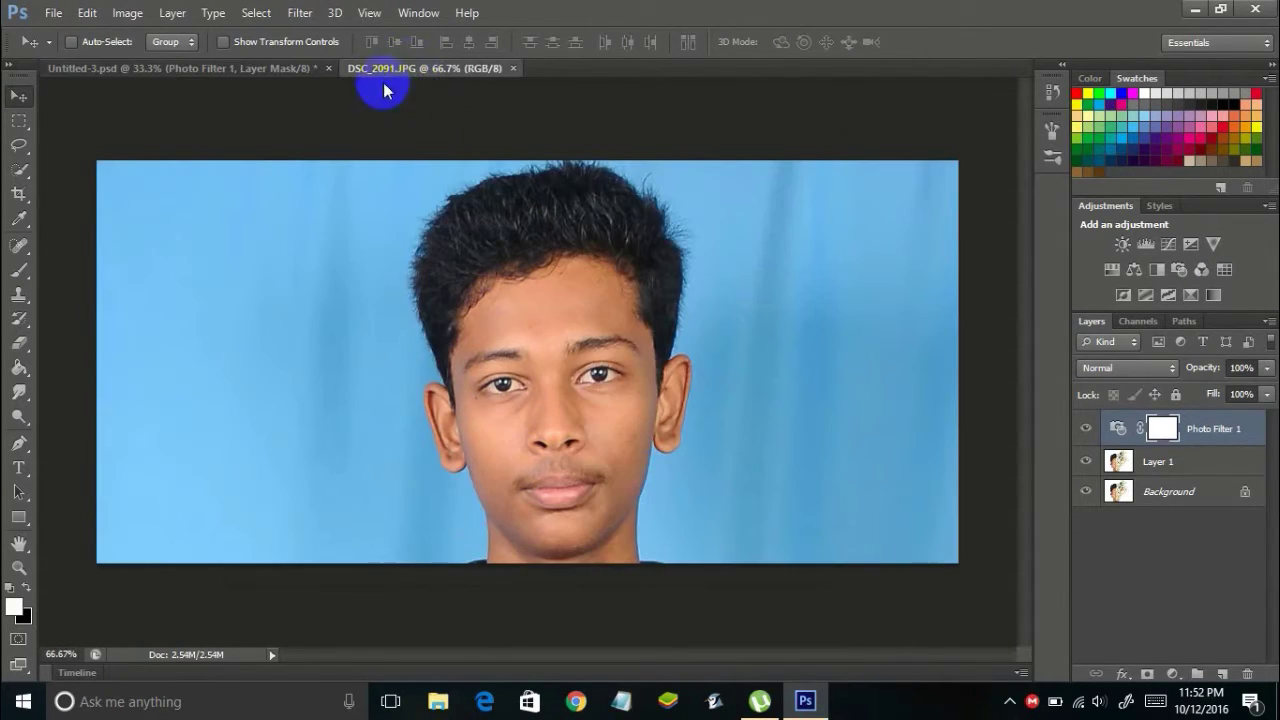
click(247, 66)
click(438, 66)
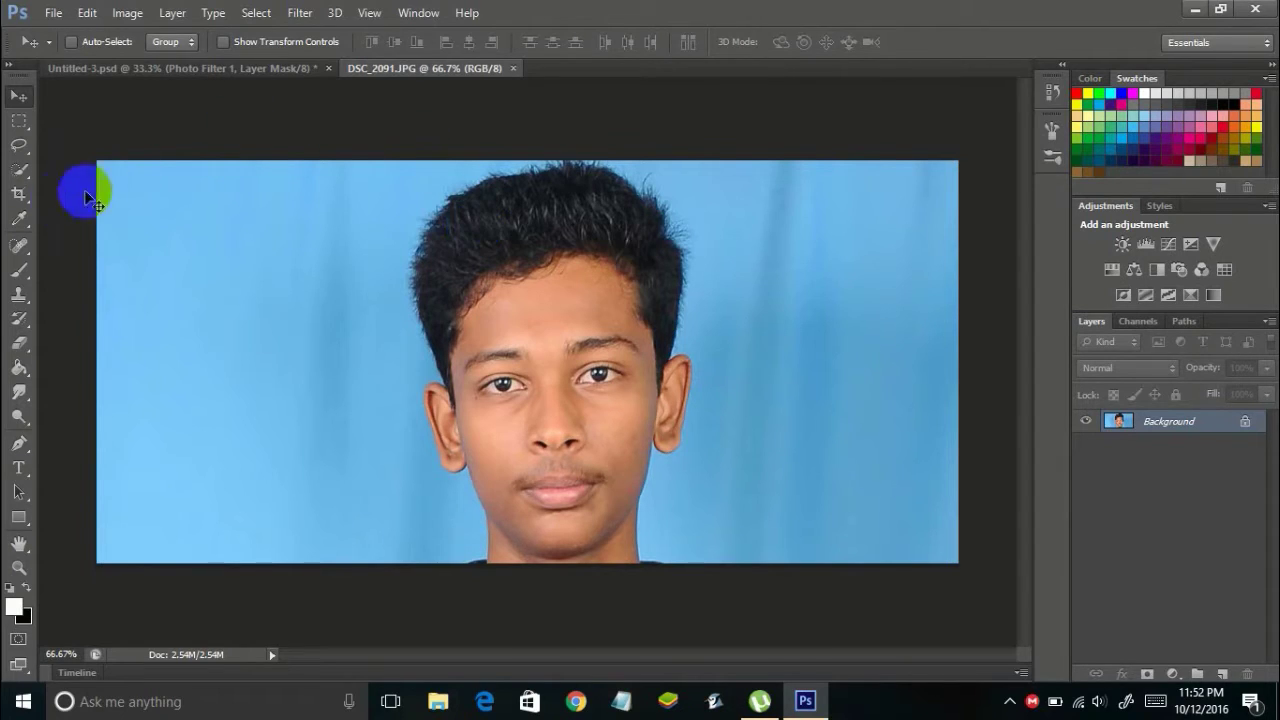
Select the boy's hair, face, neck and both ears with the Quick Selection tool.
click(22, 170)
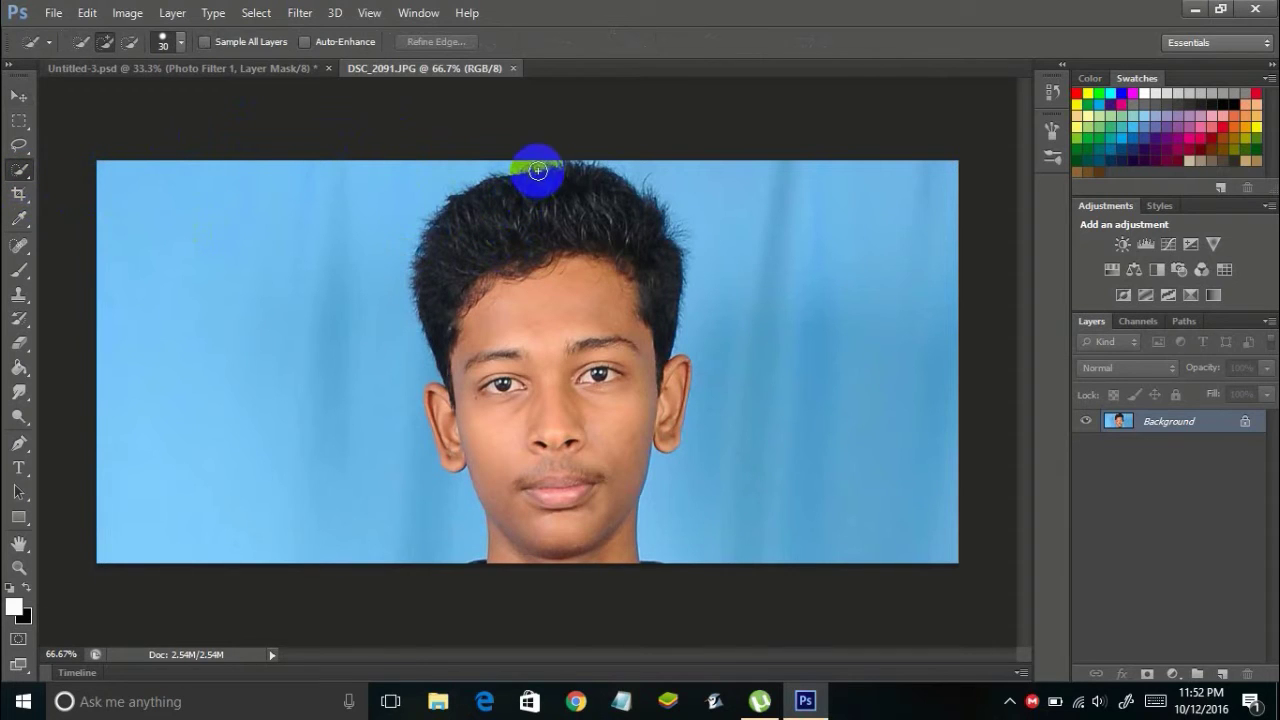
mouse_move(550, 168)
mouse_down()
mouse_move(566, 368)
mouse_move(552, 523)
mouse_up()
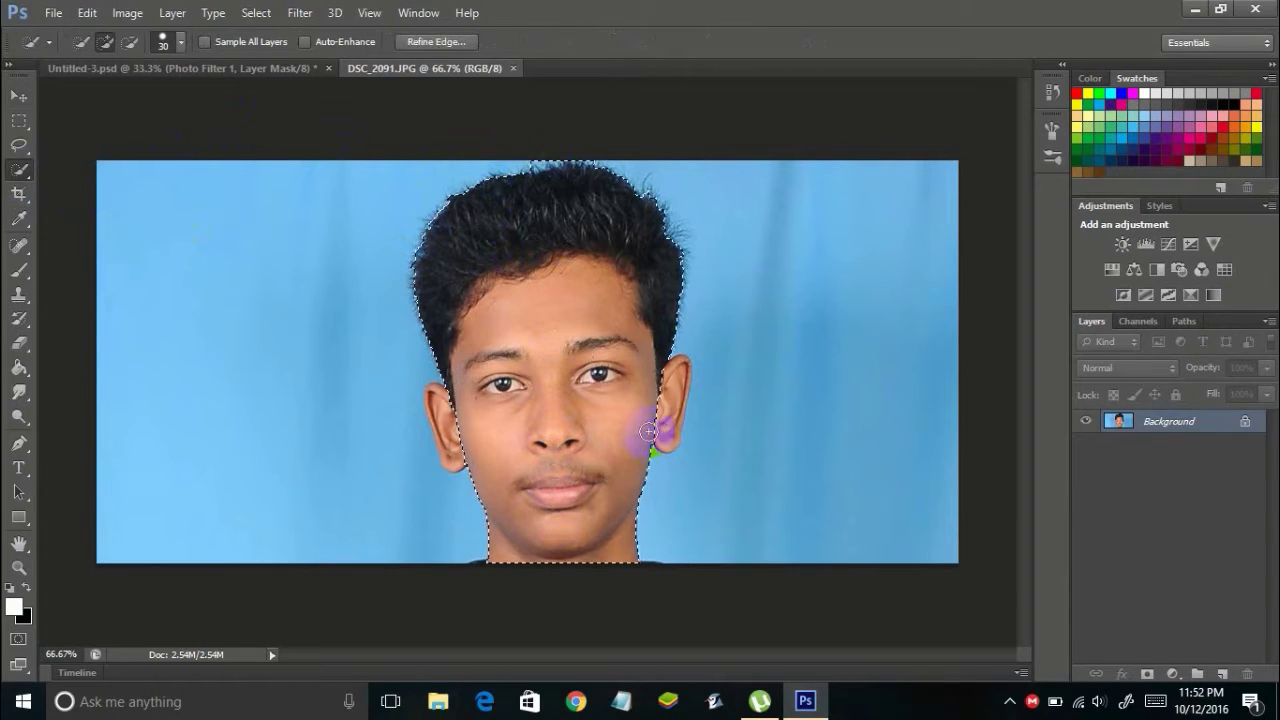
drag(661, 408, 664, 408)
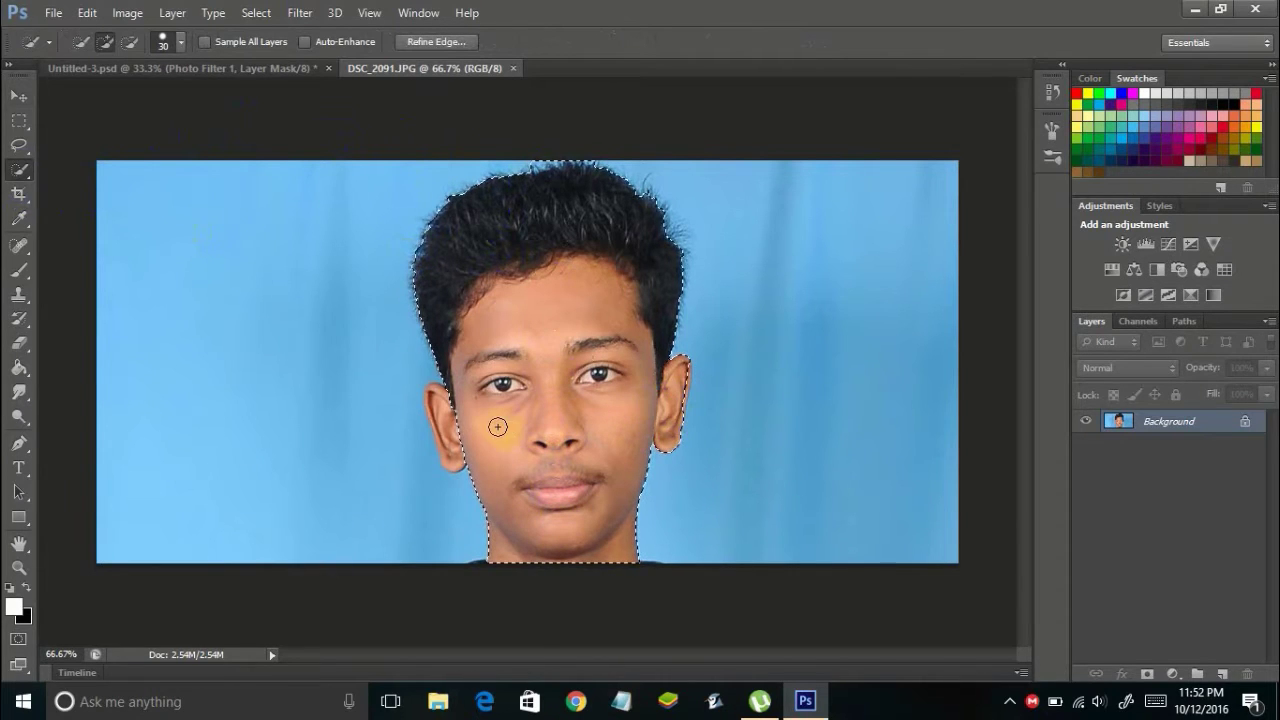
drag(454, 420, 437, 424)
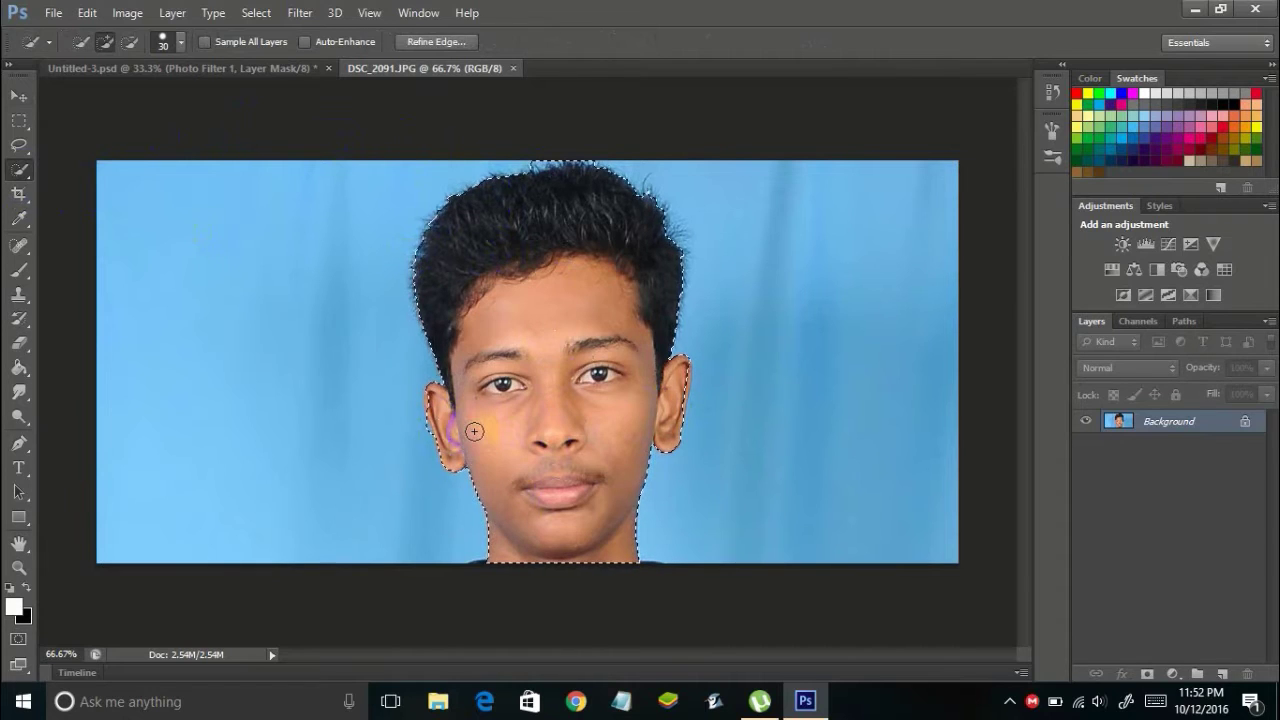
click(448, 427)
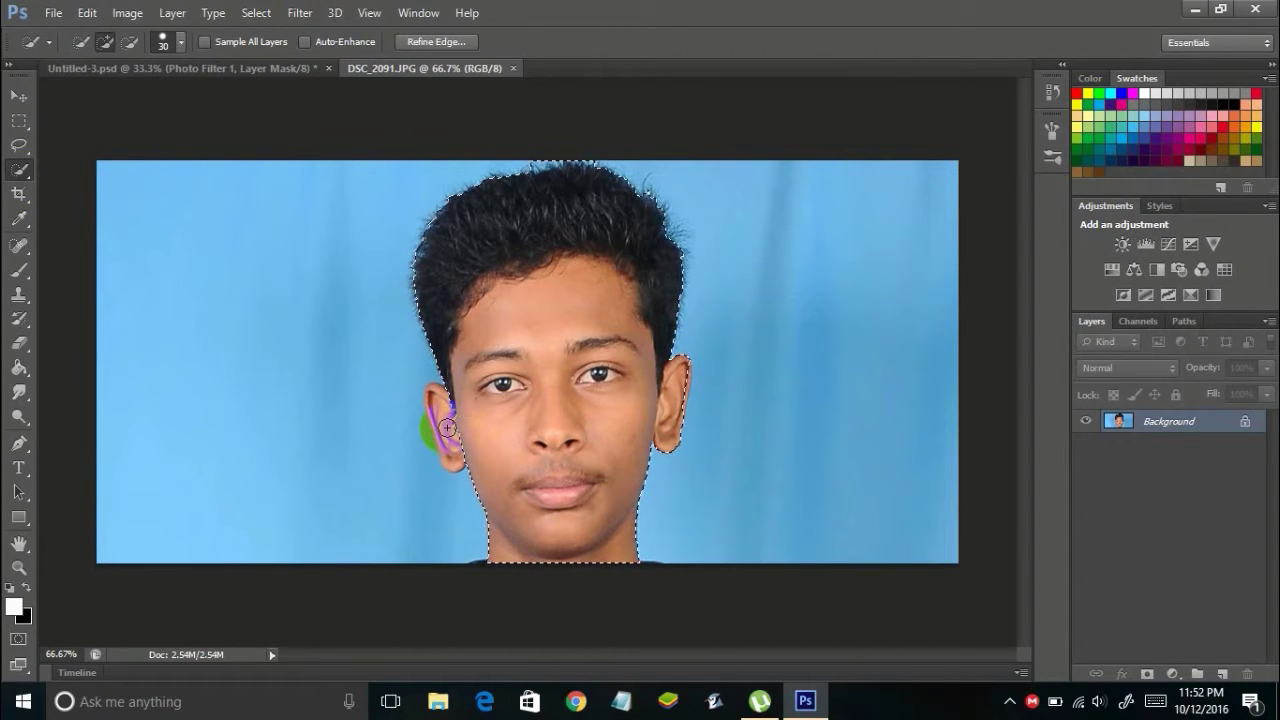
drag(441, 430, 440, 443)
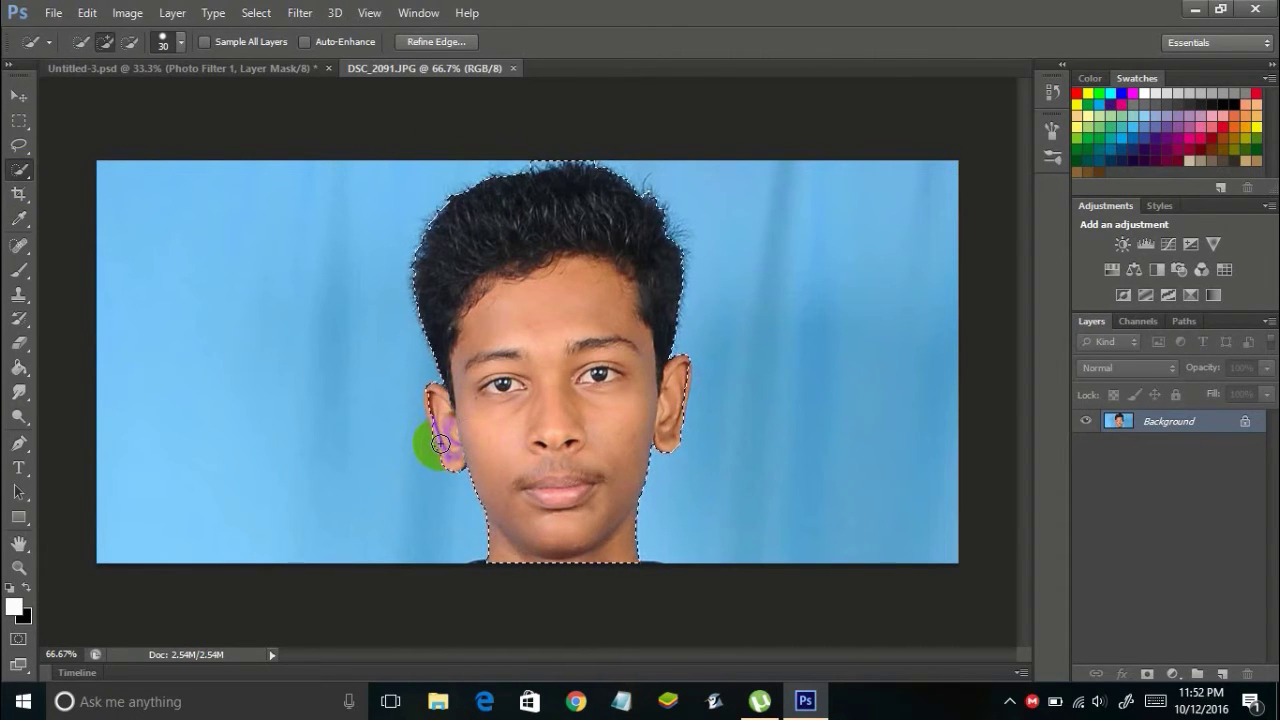
Start Refine Edge on the head selection and brush along the ear, jaw and neck on the image's left side.
key(ctrl+plus)
key(ctrl+plus)
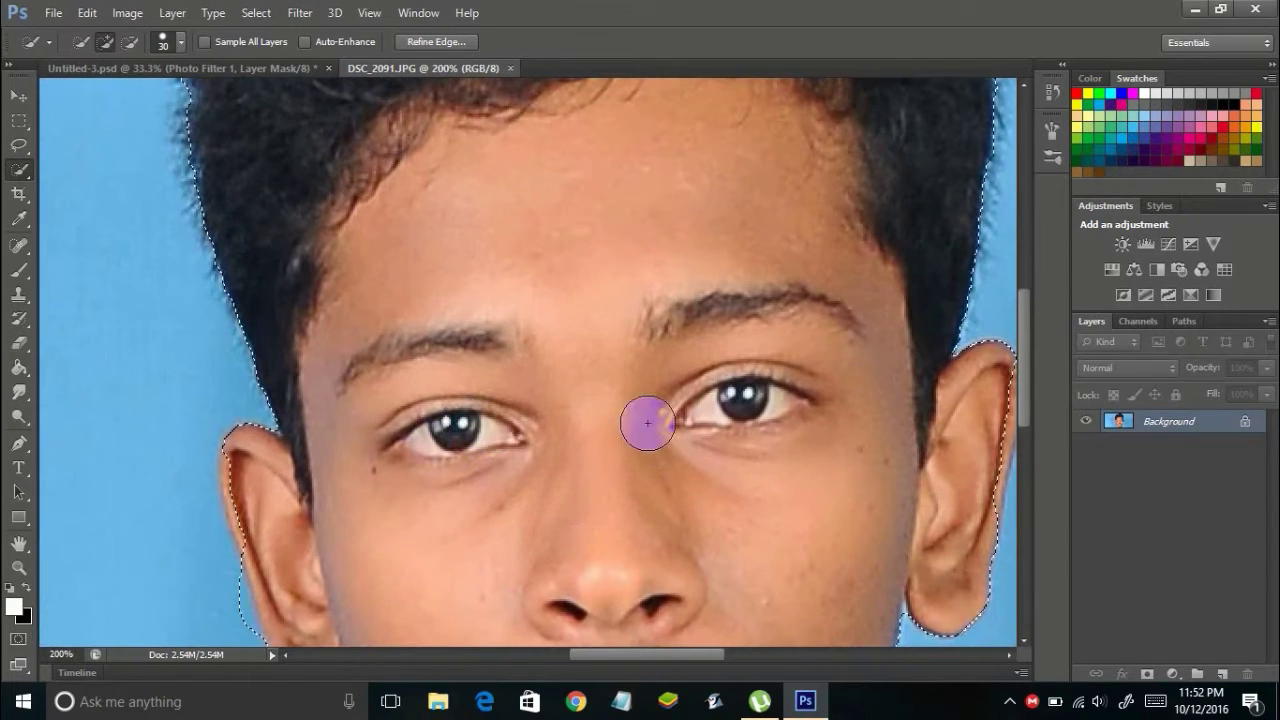
click(440, 42)
mouse_move(240, 455)
mouse_down()
mouse_move(223, 571)
mouse_move(240, 645)
mouse_up()
scroll(443, 482, down, 10)
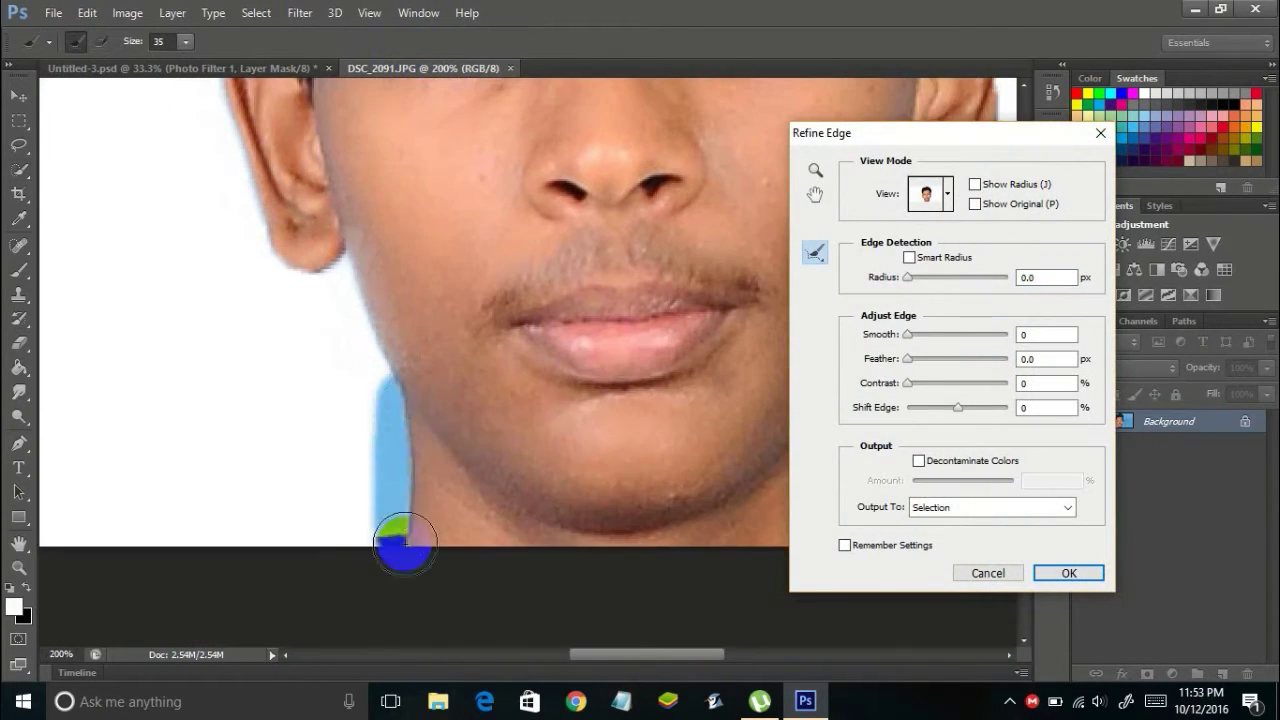
drag(405, 543, 405, 545)
Brush the edge refinement along the neck, ear and hair on the image's right side and around the remaining hair, and output it as a selection.
drag(1013, 133, 483, 193)
mouse_move(772, 515)
mouse_down()
mouse_move(771, 280)
mouse_move(795, 200)
mouse_up()
scroll(743, 655, up, 5)
mouse_move(846, 127)
mouse_down()
mouse_move(871, 286)
mouse_move(839, 387)
mouse_move(727, 605)
mouse_up()
scroll(977, 371, up, 3)
drag(827, 376, 843, 129)
scroll(983, 441, up, 2)
drag(886, 294, 774, 86)
scroll(960, 329, up, 2)
mouse_move(840, 262)
mouse_down()
mouse_move(669, 114)
mouse_move(625, 104)
mouse_up()
scroll(977, 254, up, 2)
drag(642, 180, 390, 187)
drag(505, 193, 867, 237)
mouse_move(178, 275)
mouse_down()
mouse_move(104, 363)
mouse_move(73, 594)
mouse_up()
key(ctrl+minus)
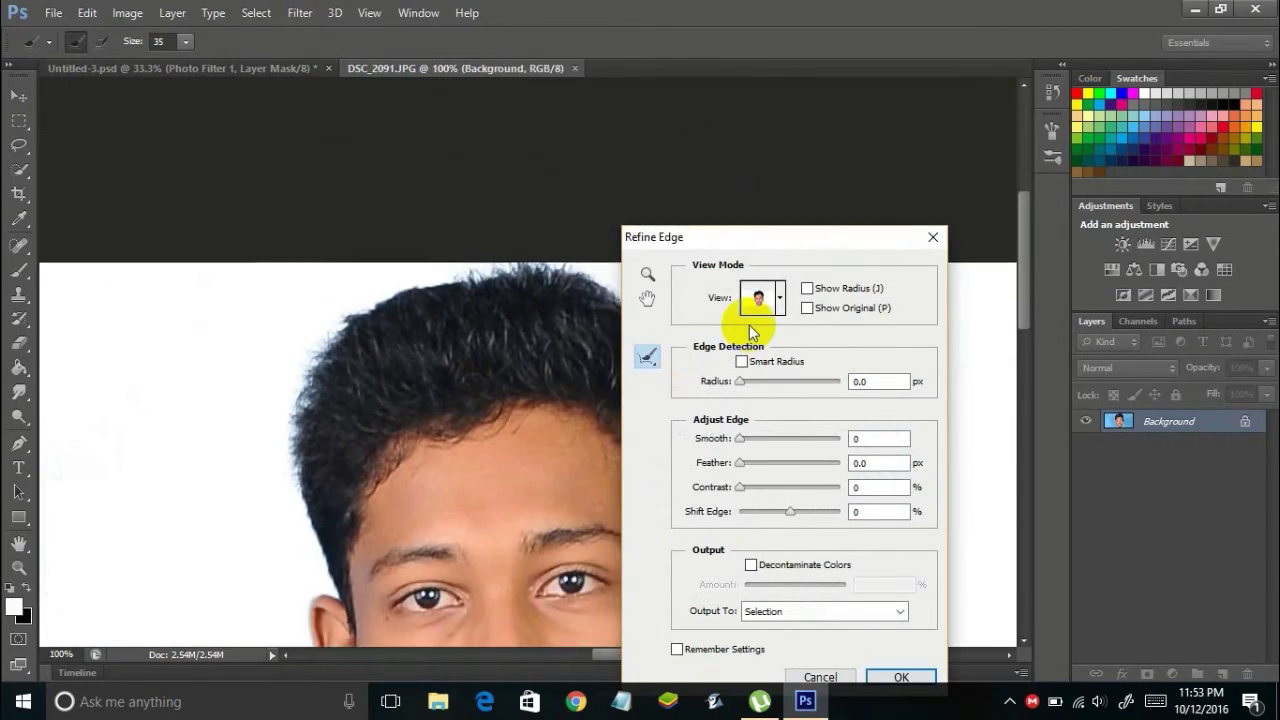
key(ctrl+minus)
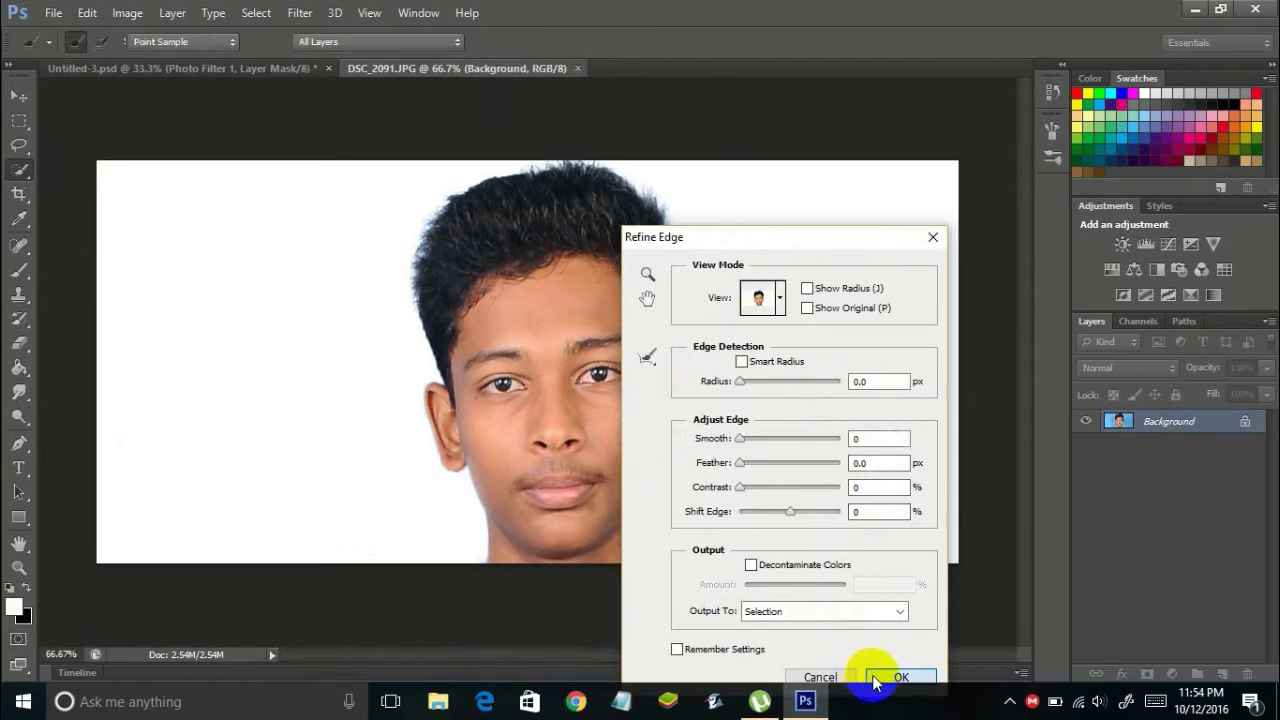
click(885, 677)
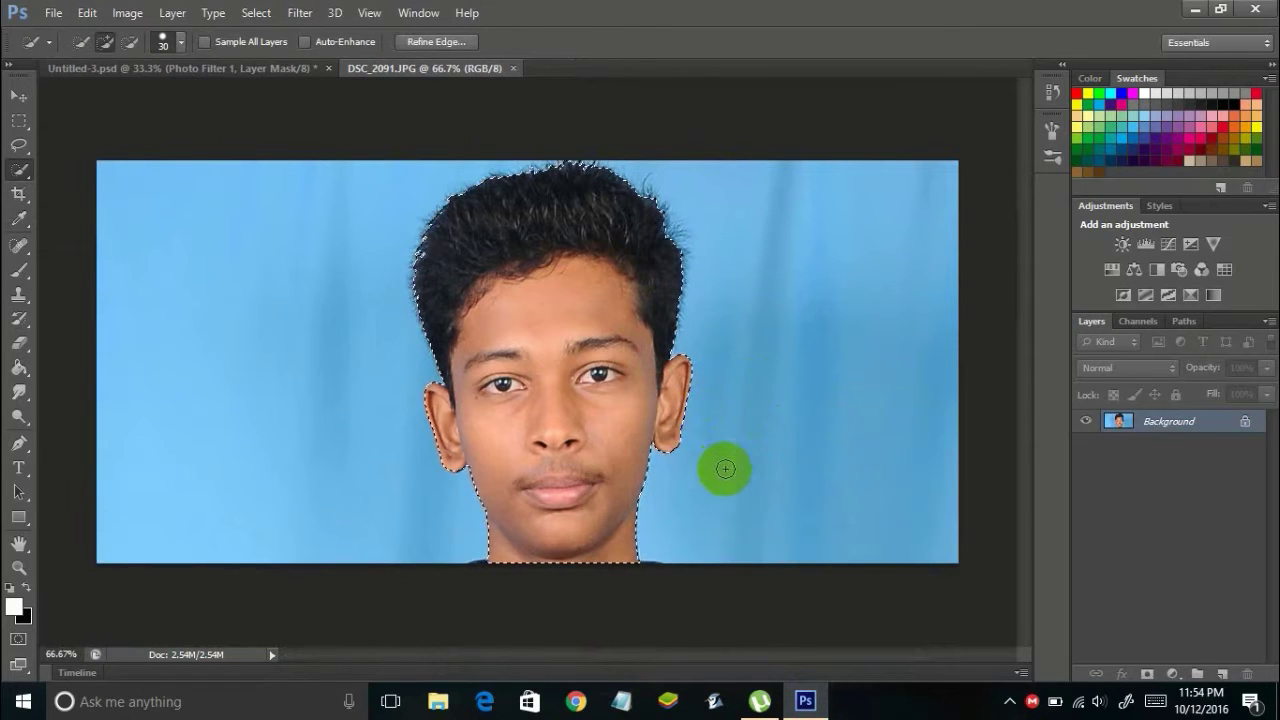
Create a new document with a white background and a width of 2000 pixels.
click(629, 206)
click(53, 13)
click(69, 37)
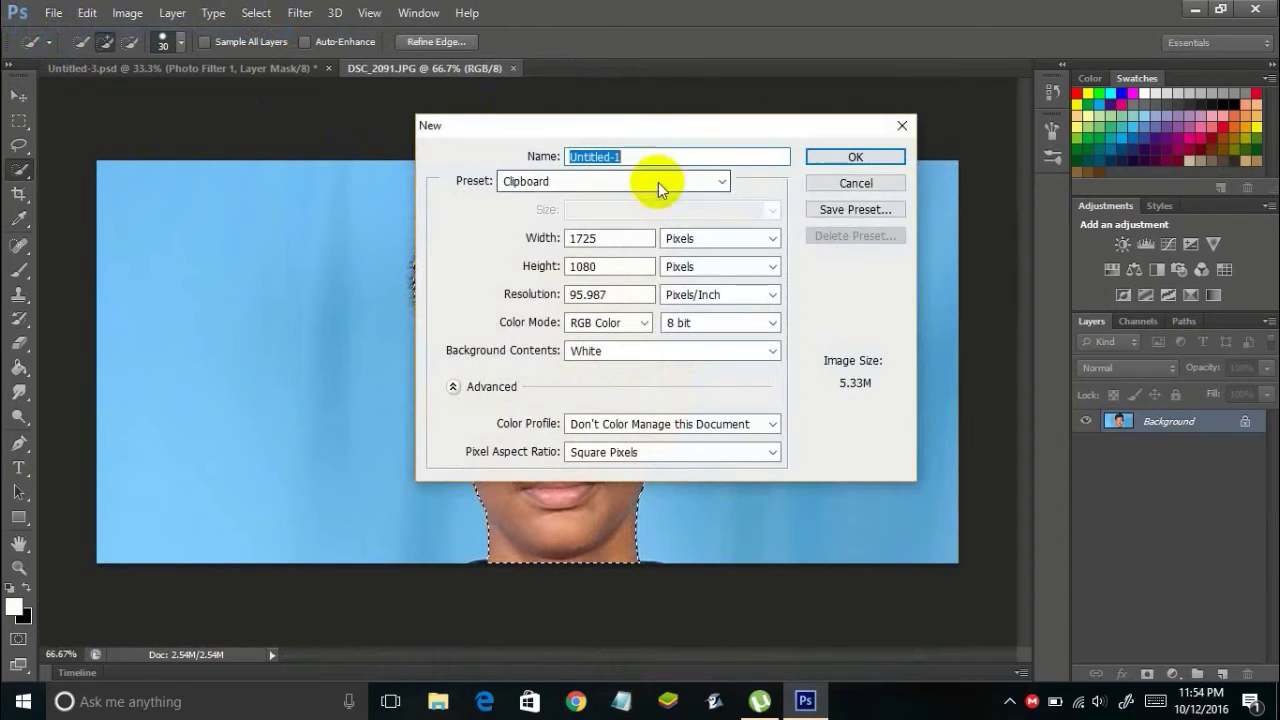
double_click(641, 219)
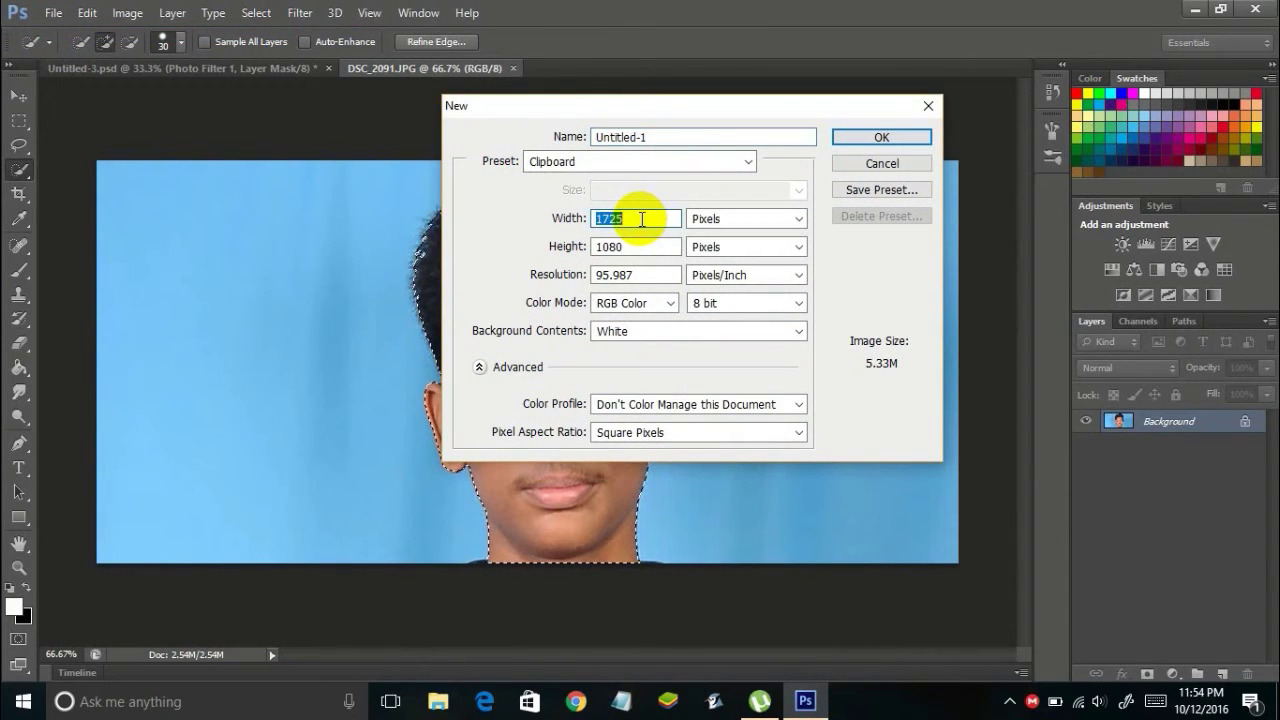
text(2000)
key(Tab)
key(Tab)
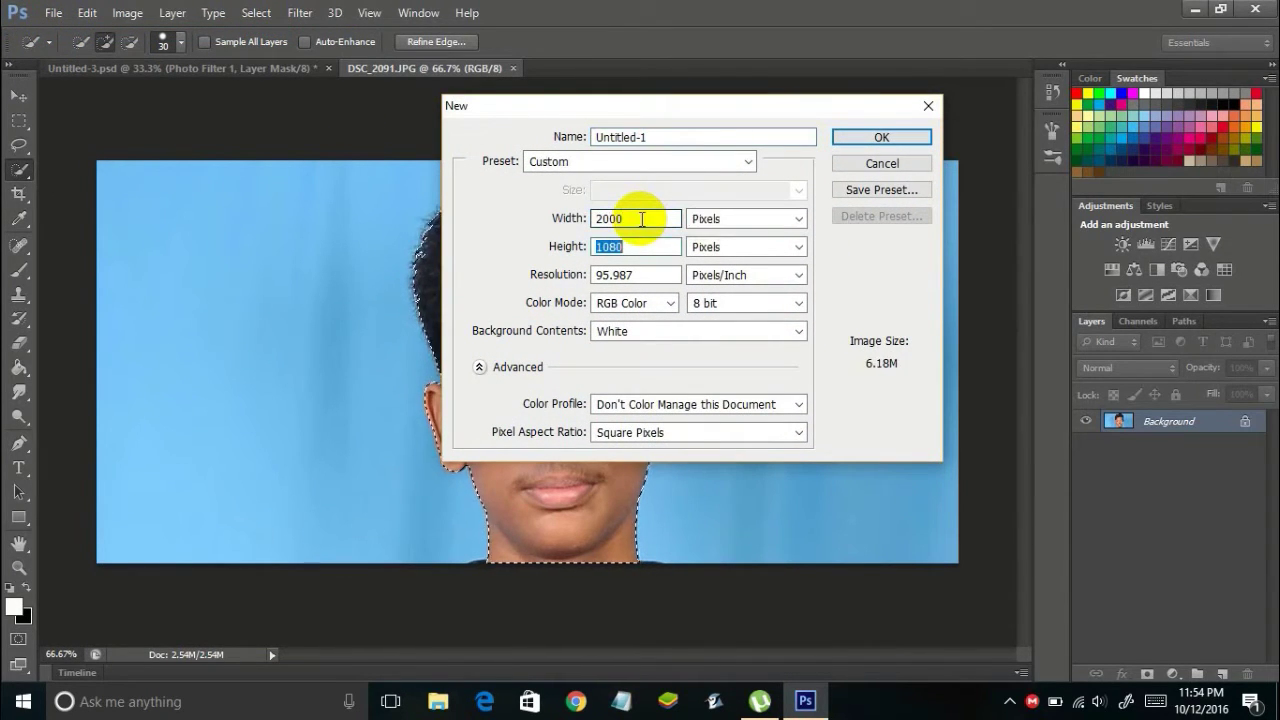
key(Return)
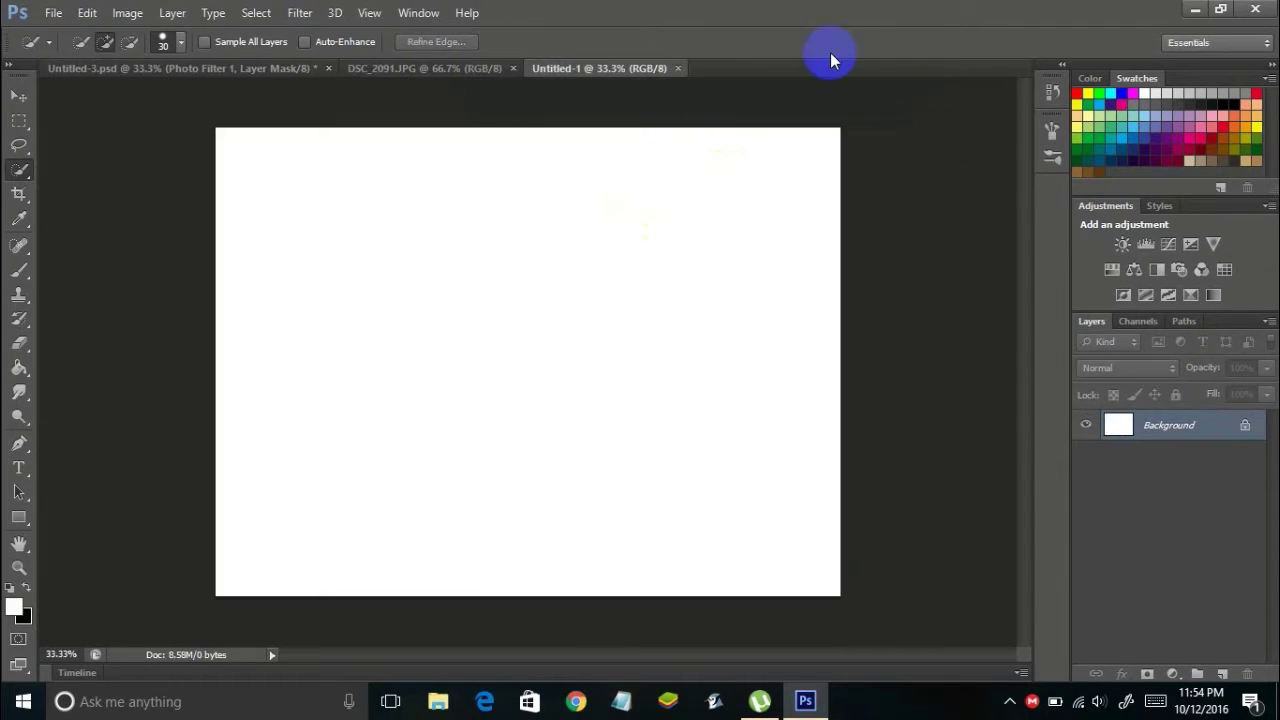
Copy the selected head from DSC_2091.JPG and paste it into the new Untitled-1 document.
click(423, 66)
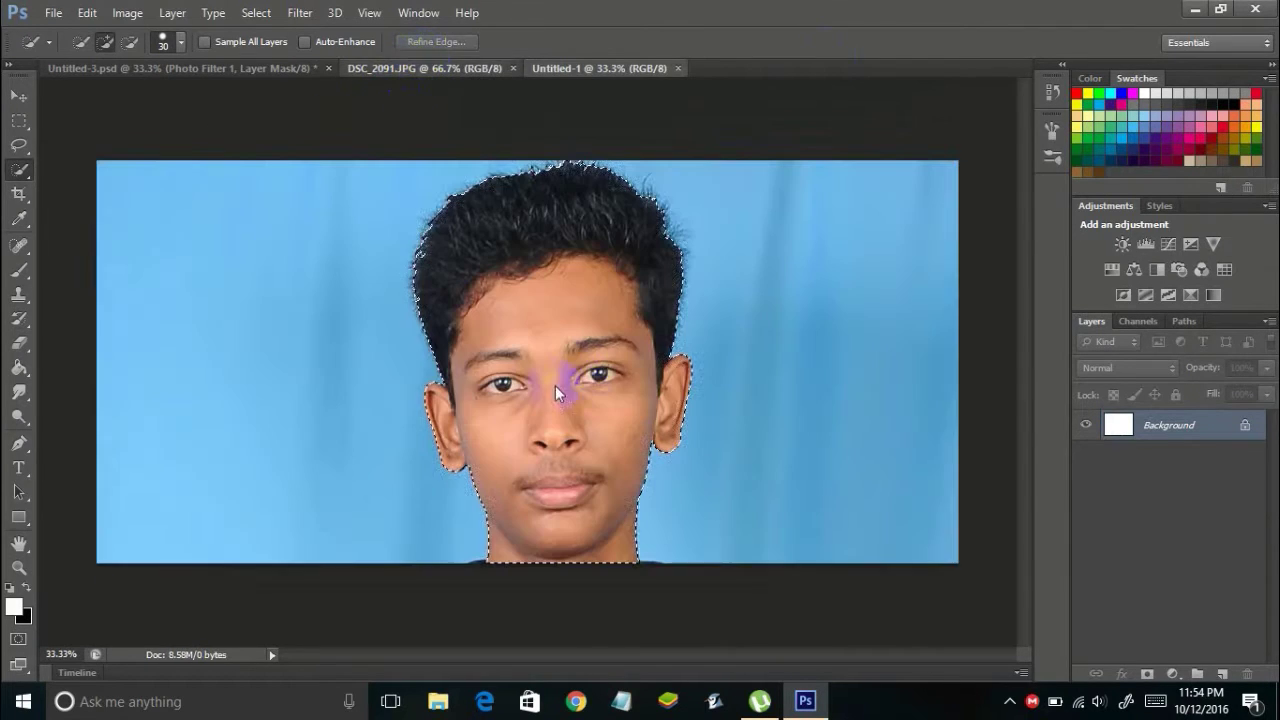
click(87, 13)
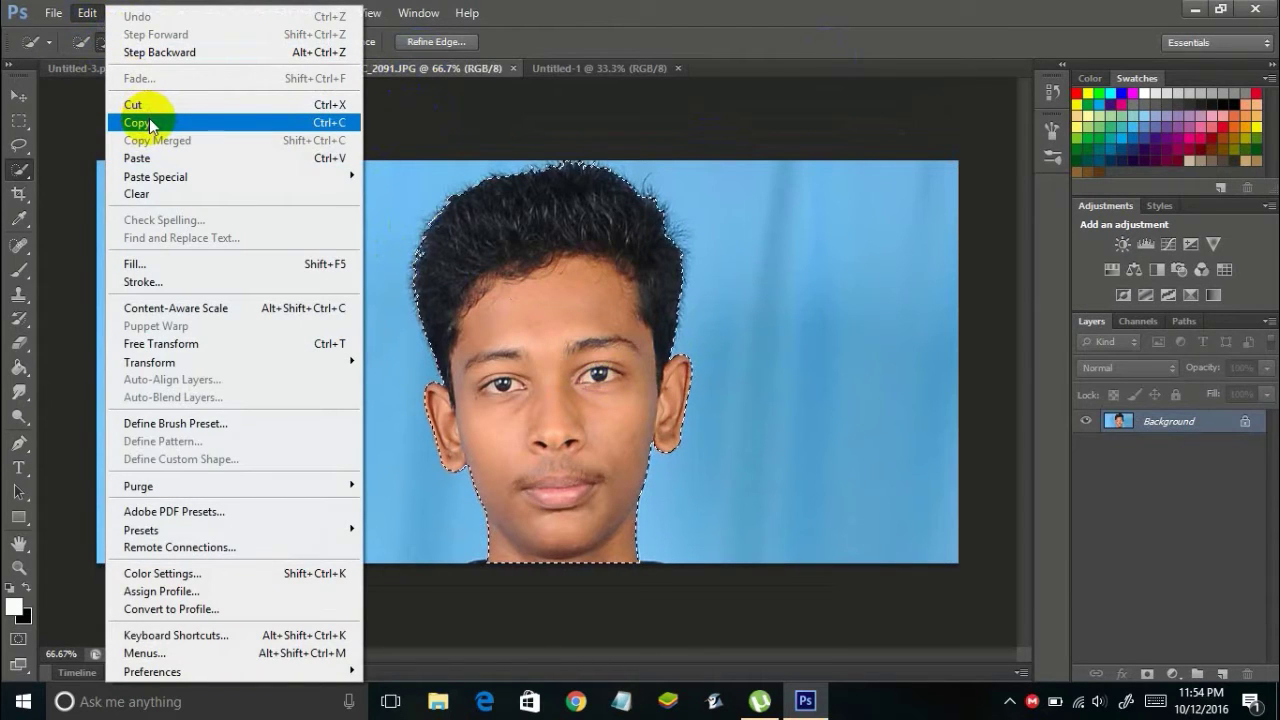
click(213, 123)
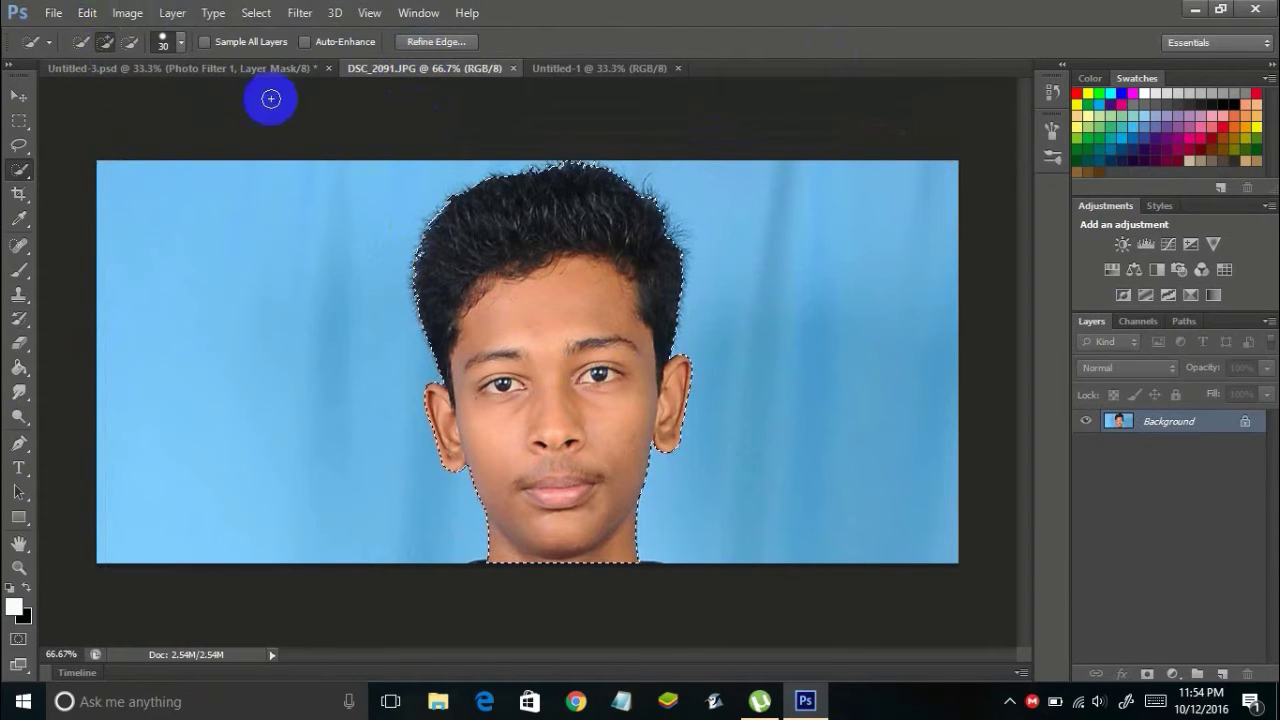
click(551, 67)
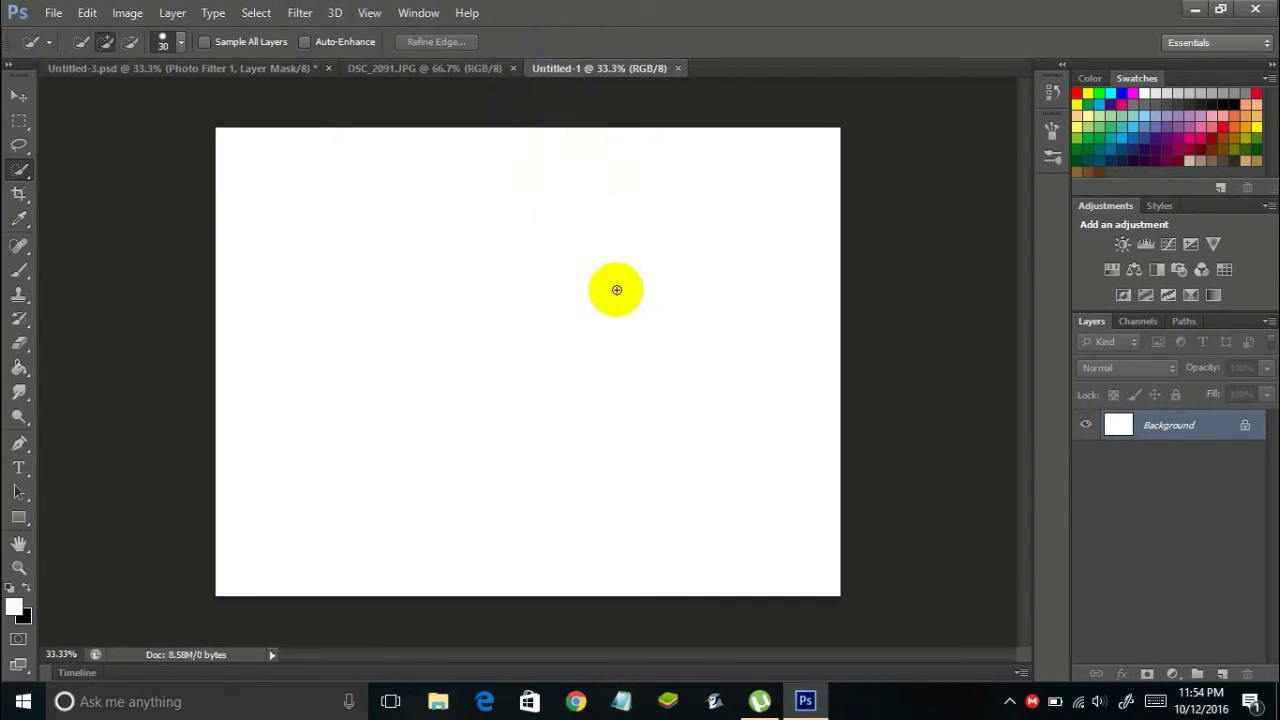
key(ctrl+v)
click(583, 300)
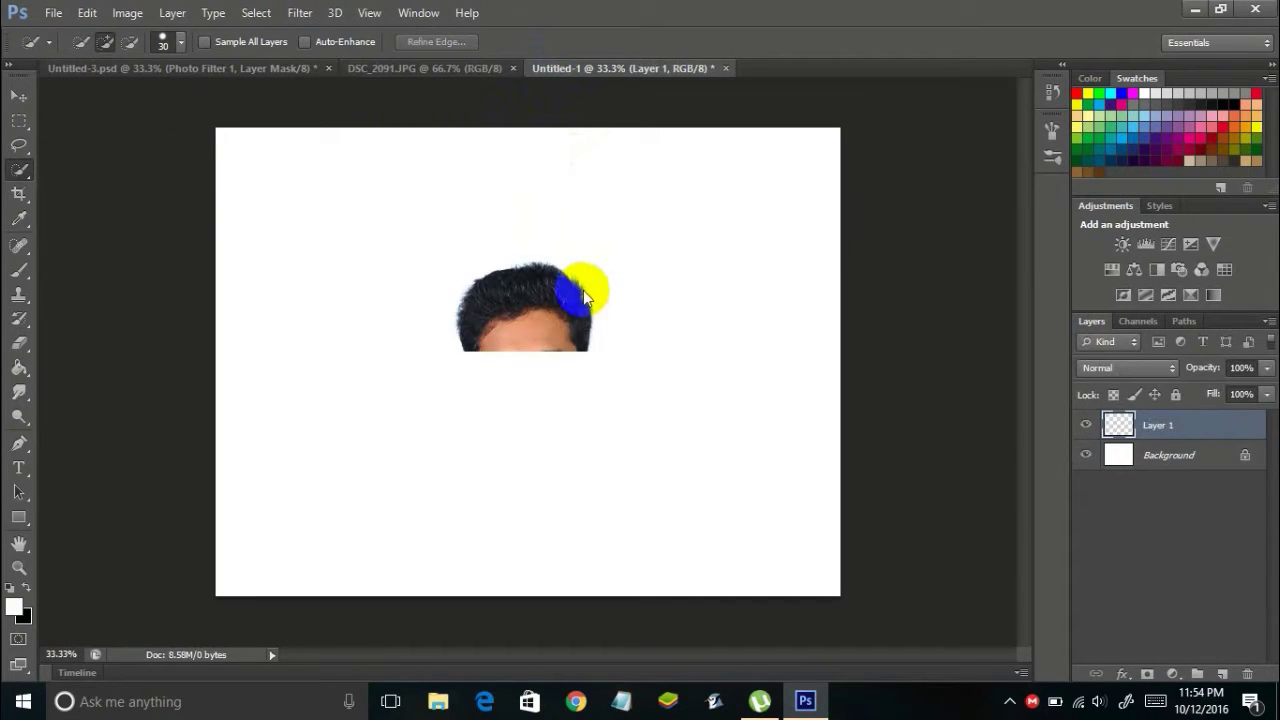
Scale the pasted head to about 182% width and 211% height and place it left of centre with the neck on the canvas's bottom edge.
click(19, 95)
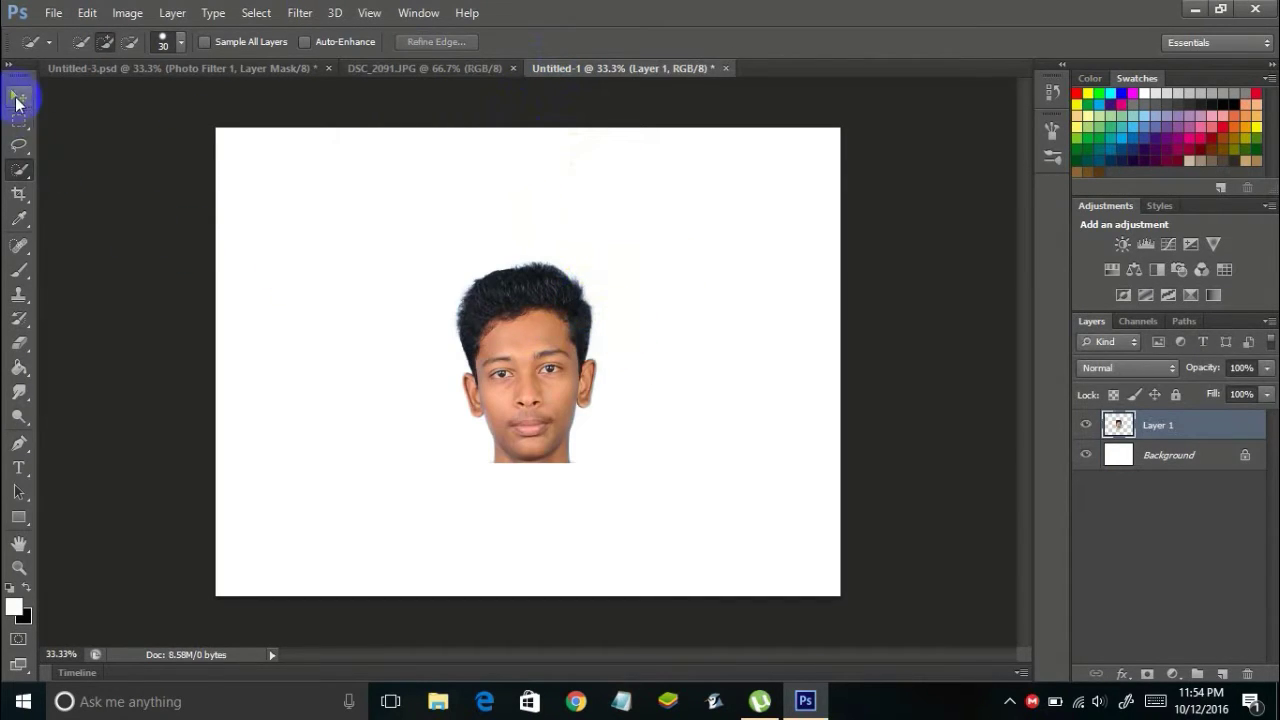
mouse_move(480, 330)
mouse_down()
mouse_move(512, 350)
mouse_move(497, 343)
mouse_up()
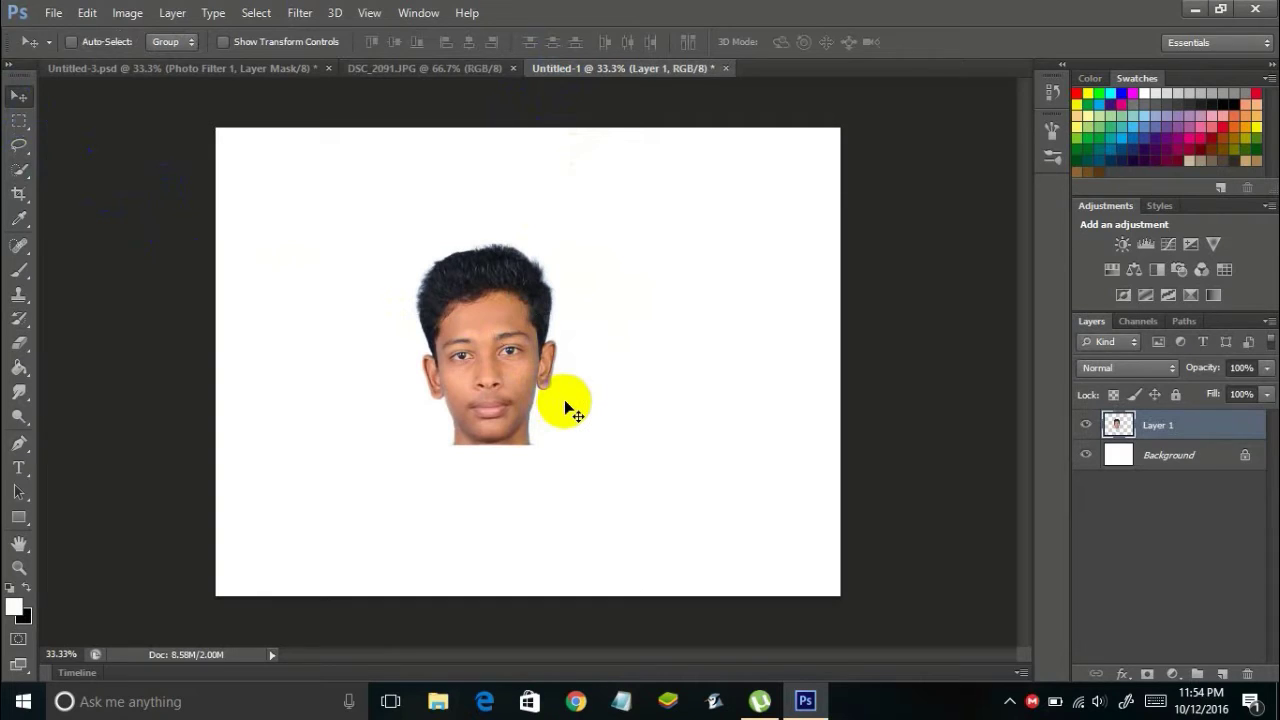
key(ctrl+t)
drag(561, 444, 643, 595)
drag(581, 463, 510, 348)
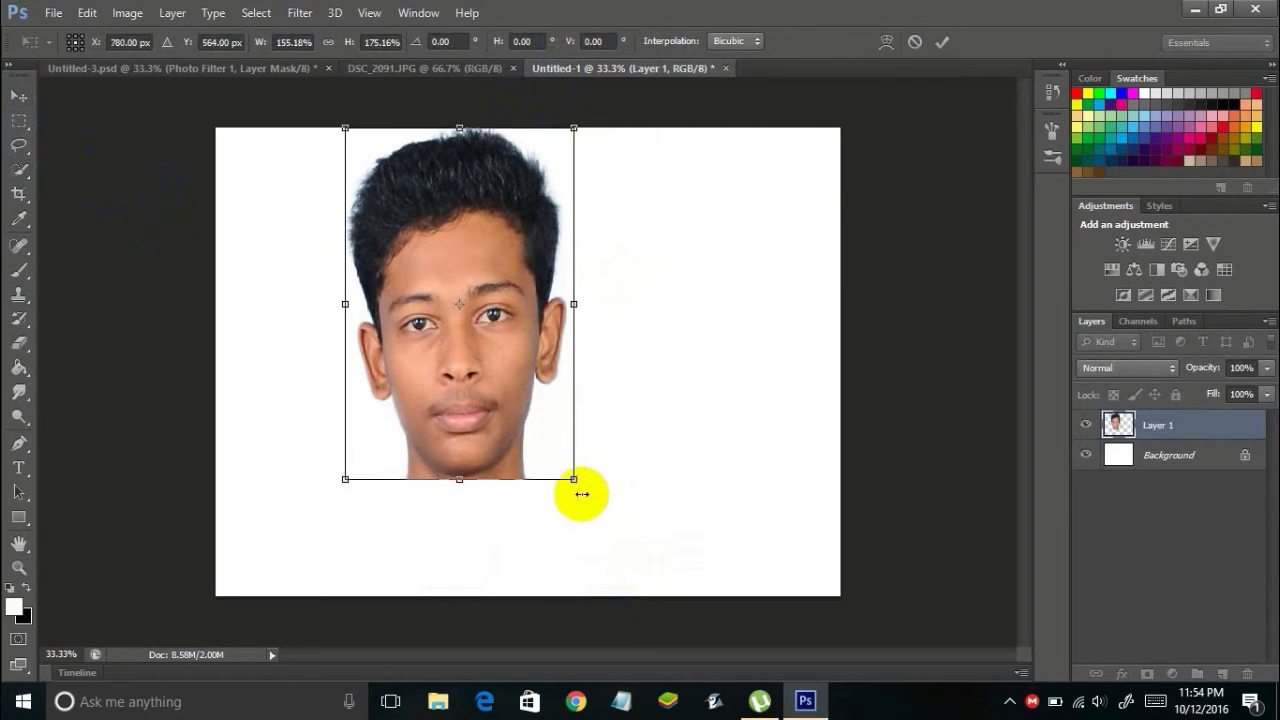
drag(574, 476, 613, 549)
drag(543, 387, 523, 406)
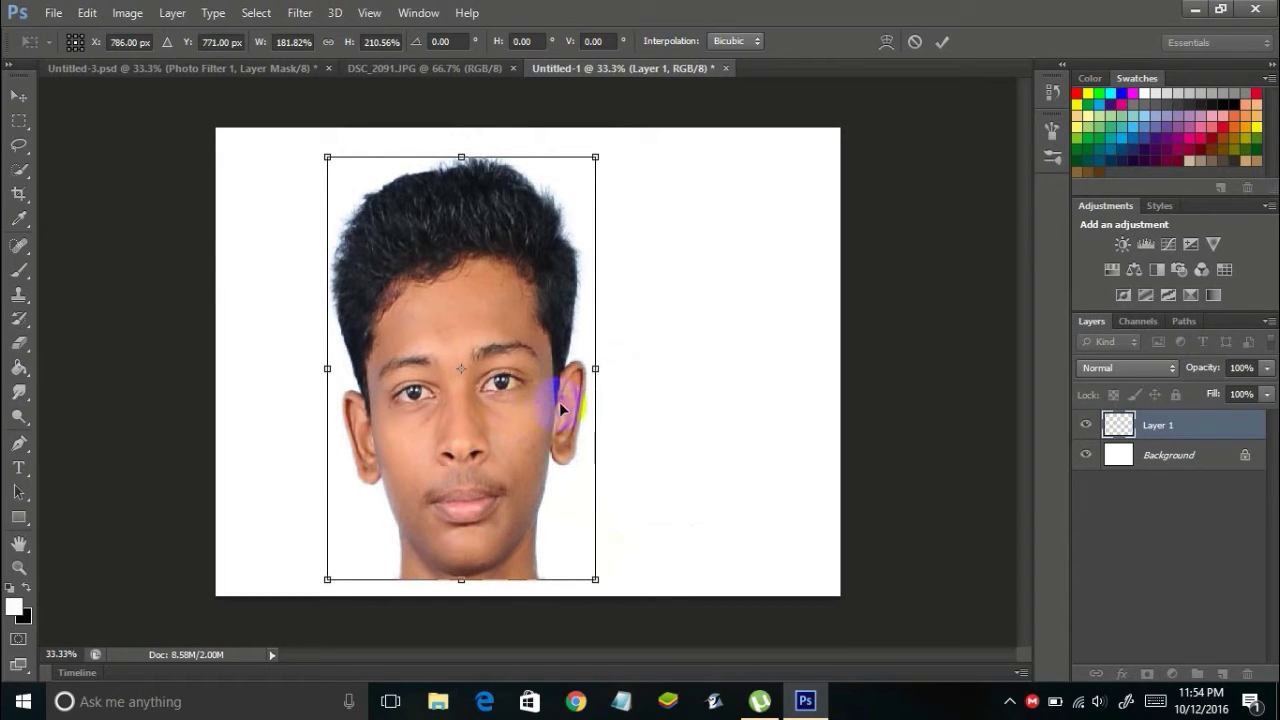
key(Return)
mouse_move(551, 382)
mouse_down()
mouse_move(562, 402)
mouse_move(538, 394)
mouse_up()
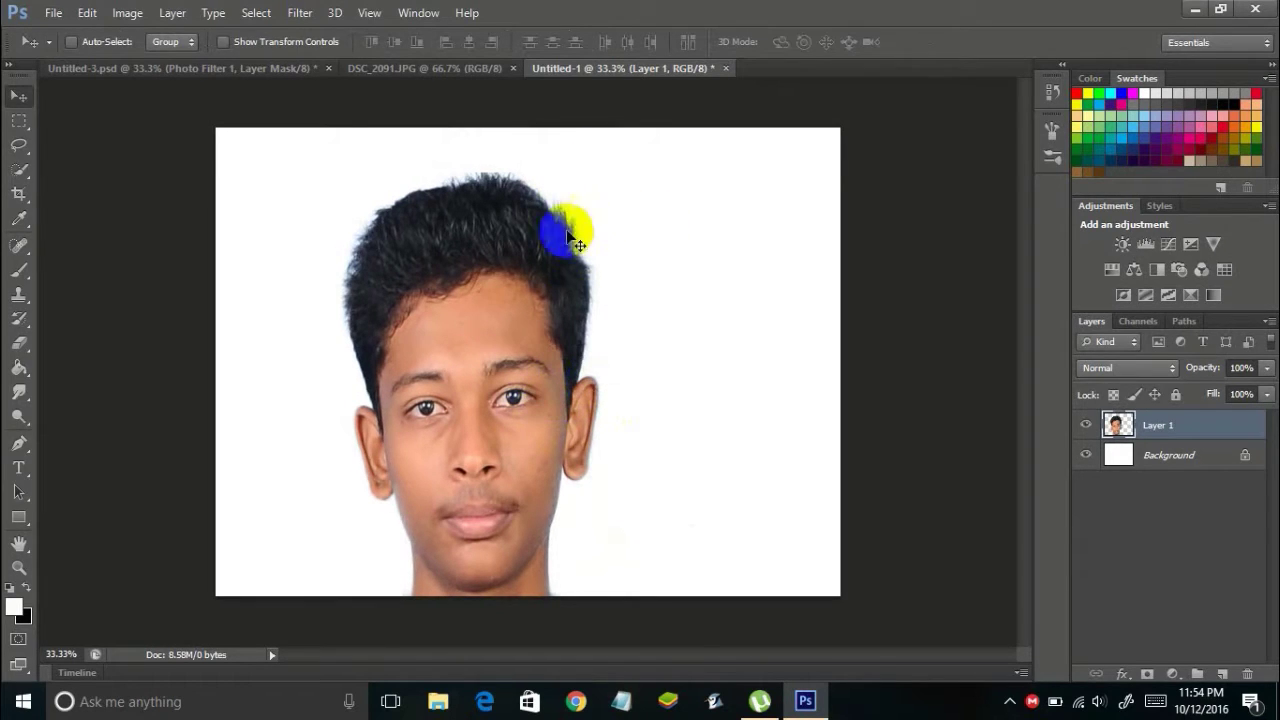
drag(523, 320, 516, 318)
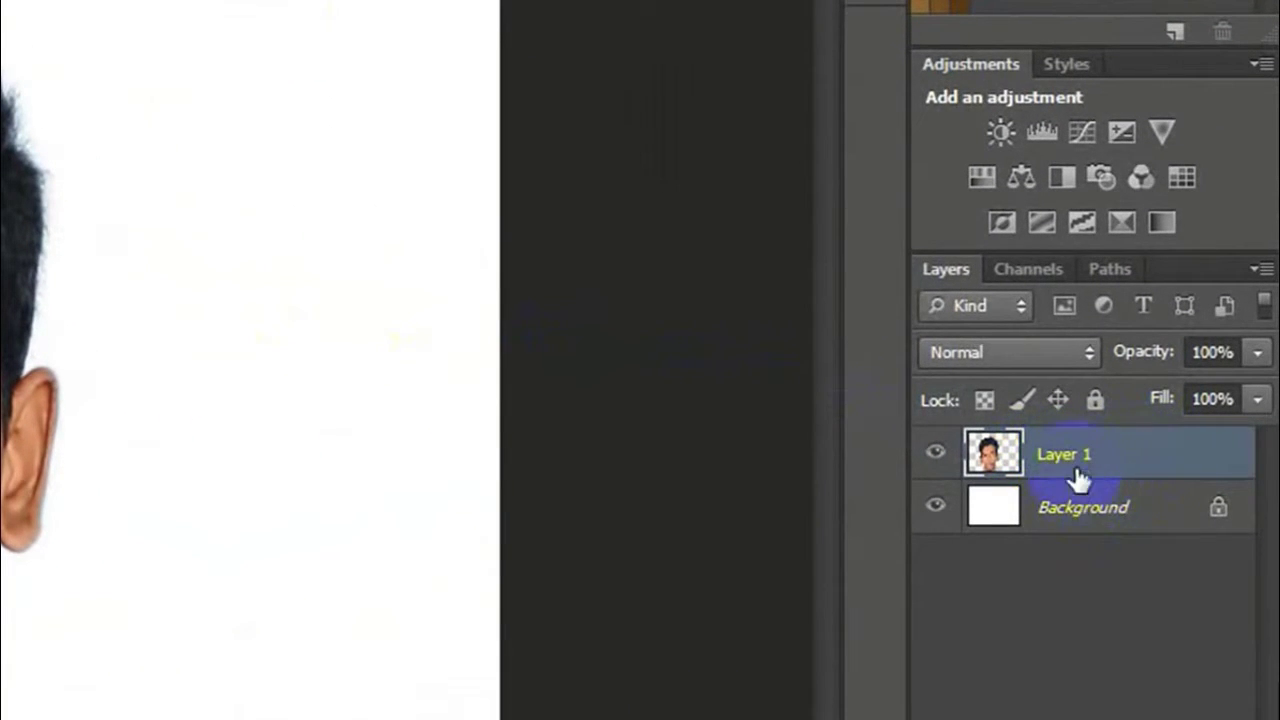
Merge the head layer with the white background layer.
shift+click(1075, 512)
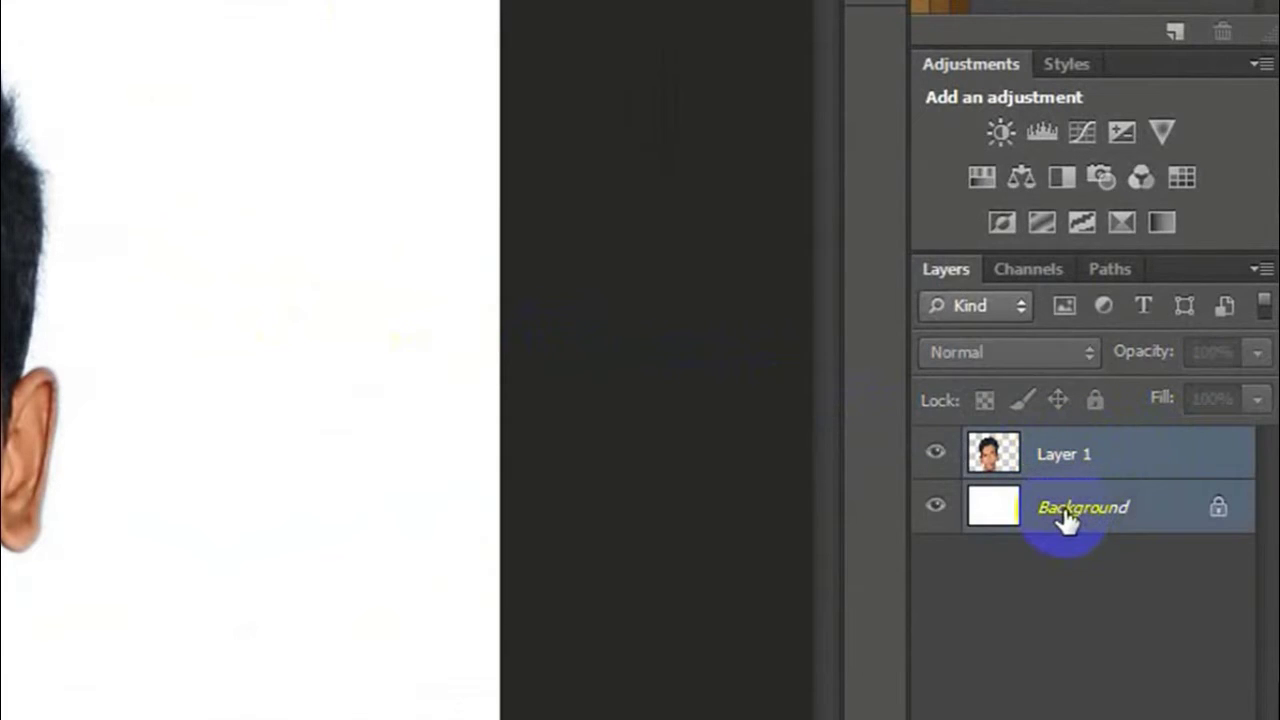
right_click(1100, 462)
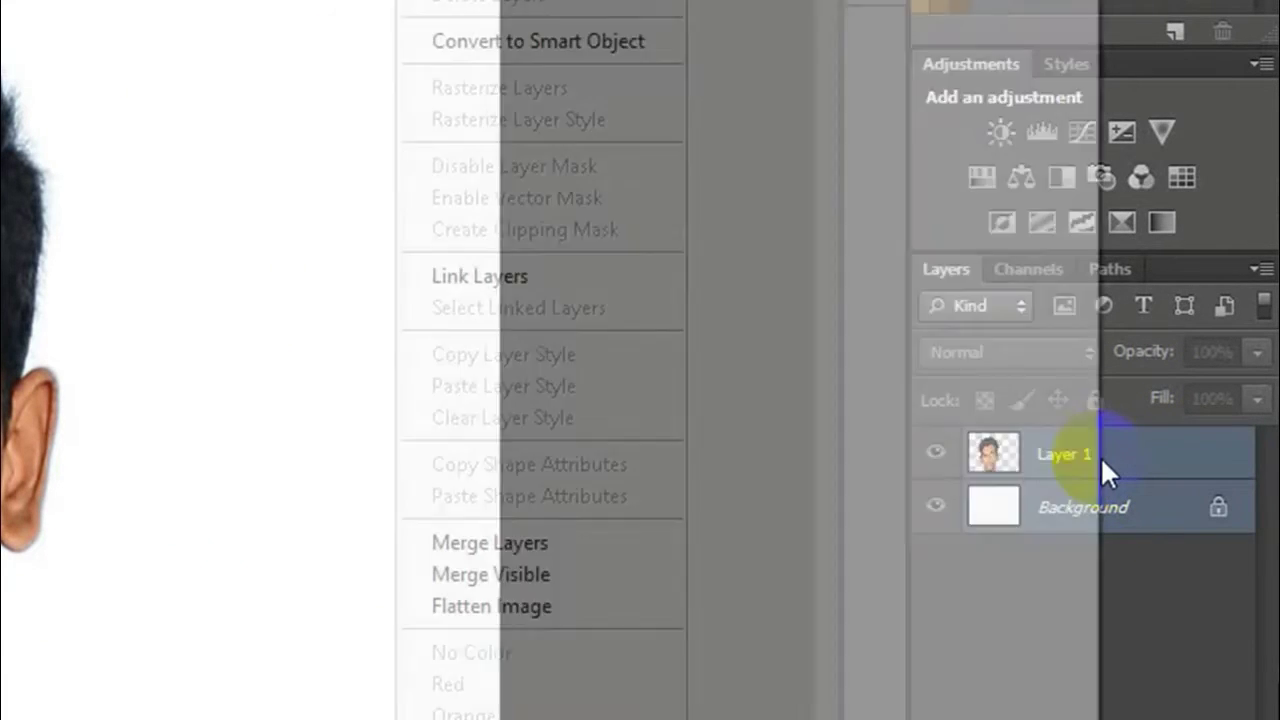
click(498, 530)
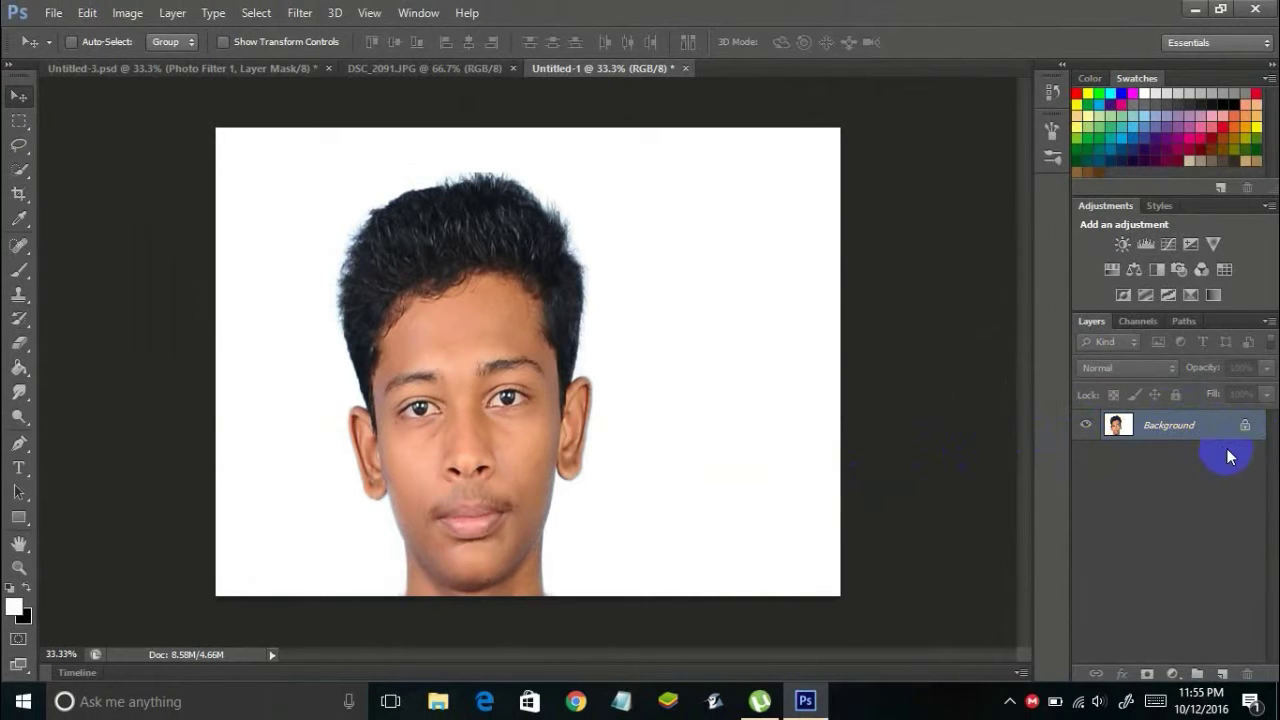
Duplicate the merged portrait layer twice and select the lower copy, Layer 1.
click(1183, 427)
key(ctrl+j)
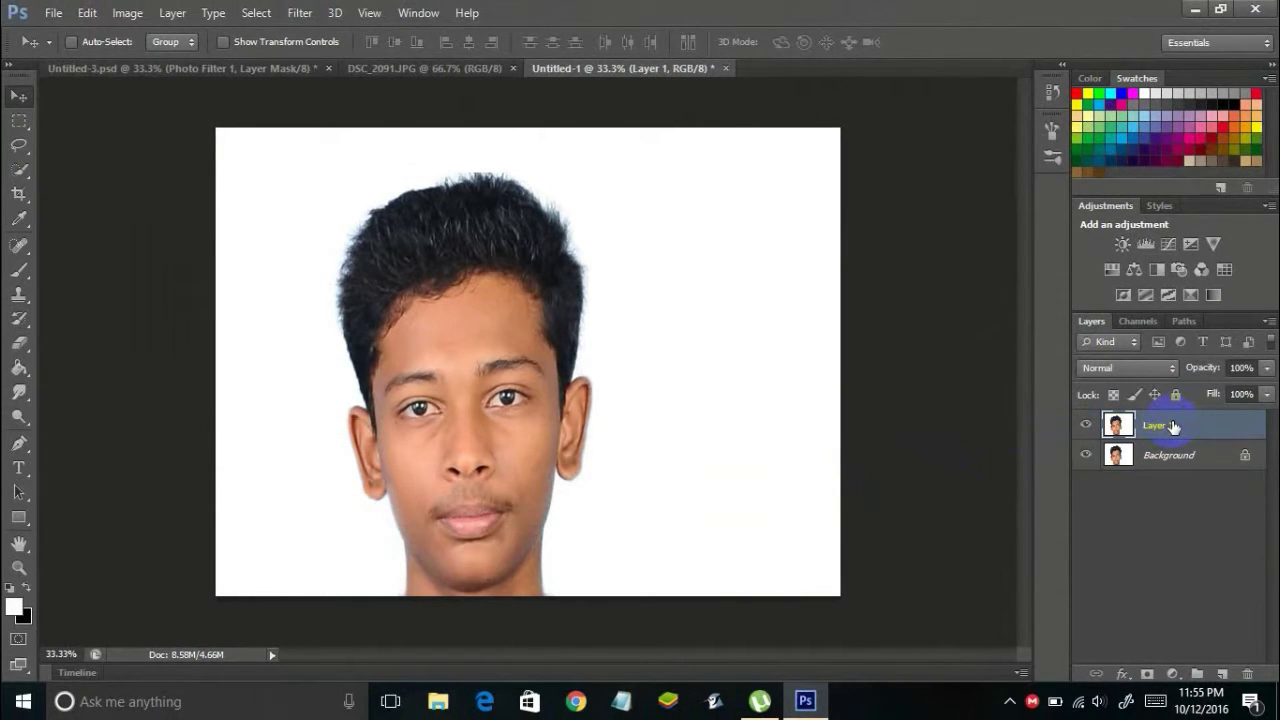
key(ctrl+j)
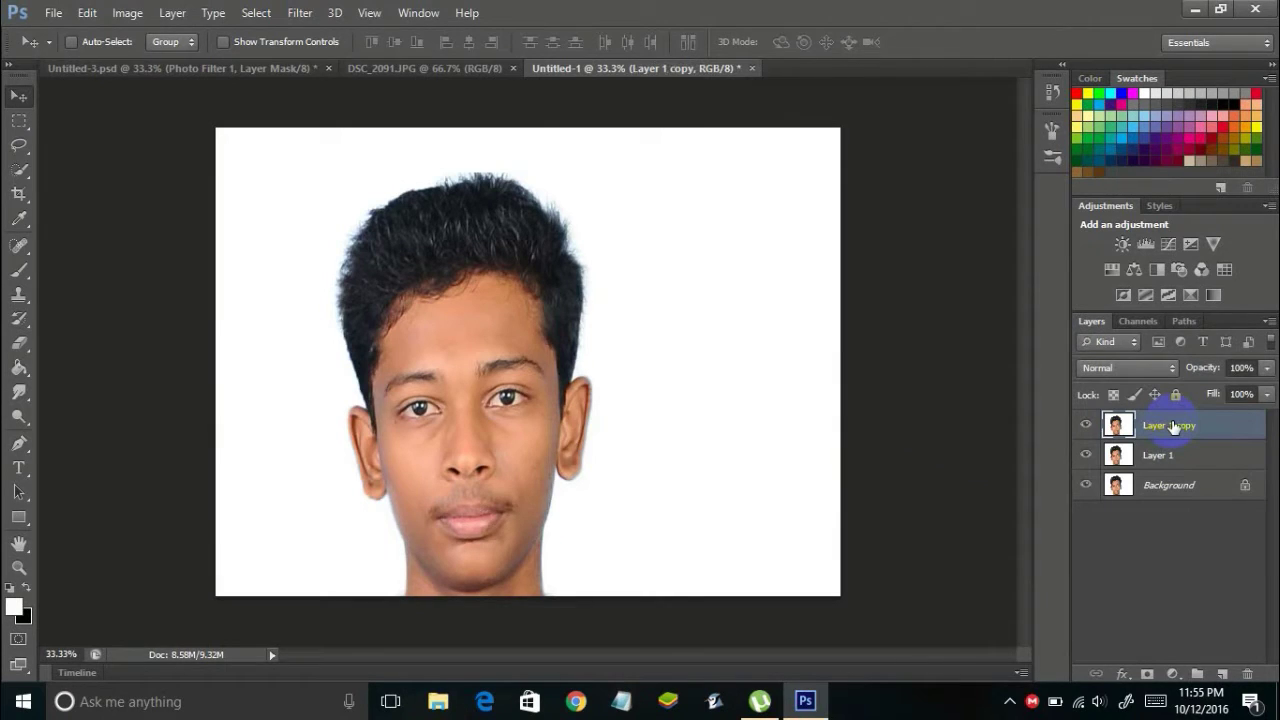
click(1160, 458)
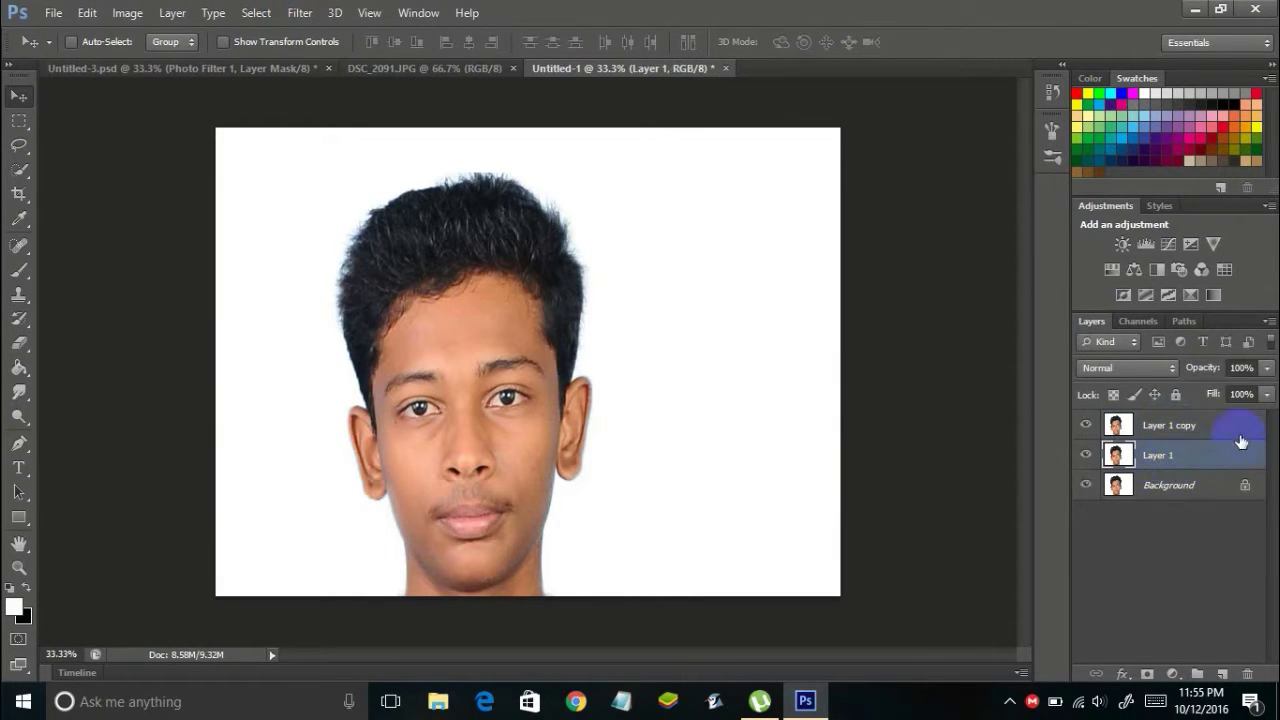
Select a full-height rectangular area enclosing the whole head on Layer 1.
click(1165, 425)
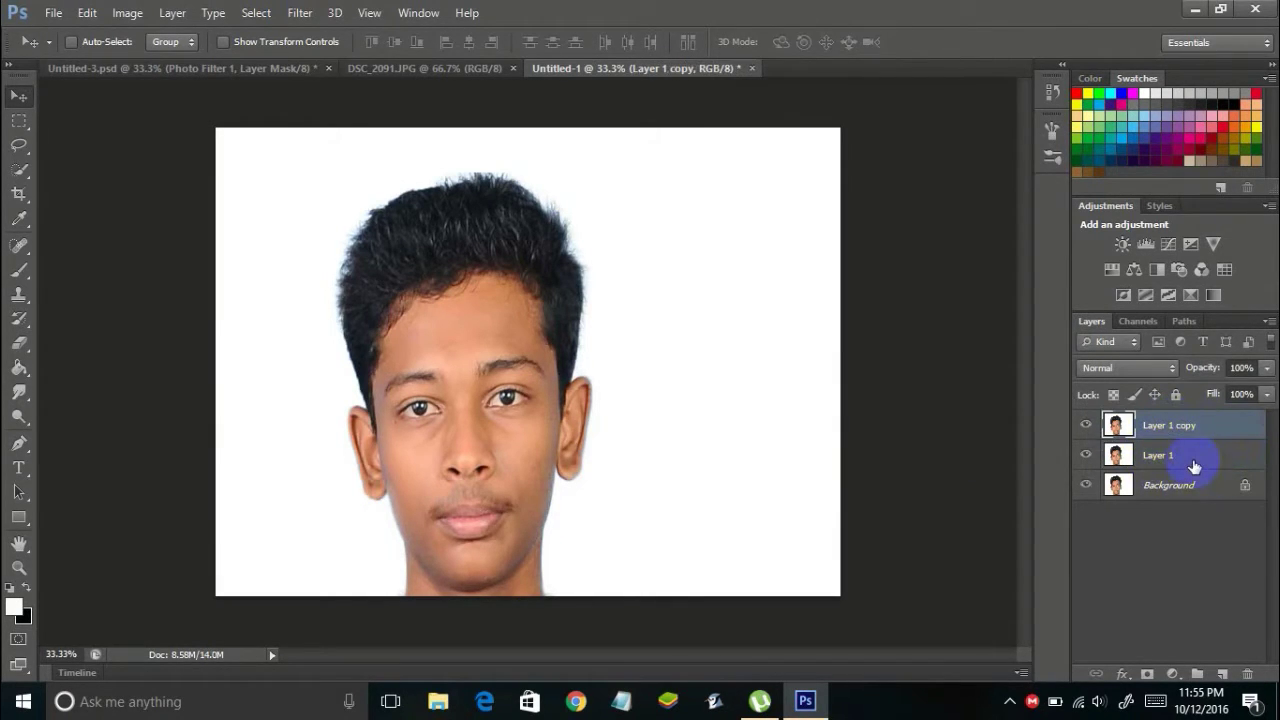
click(1189, 462)
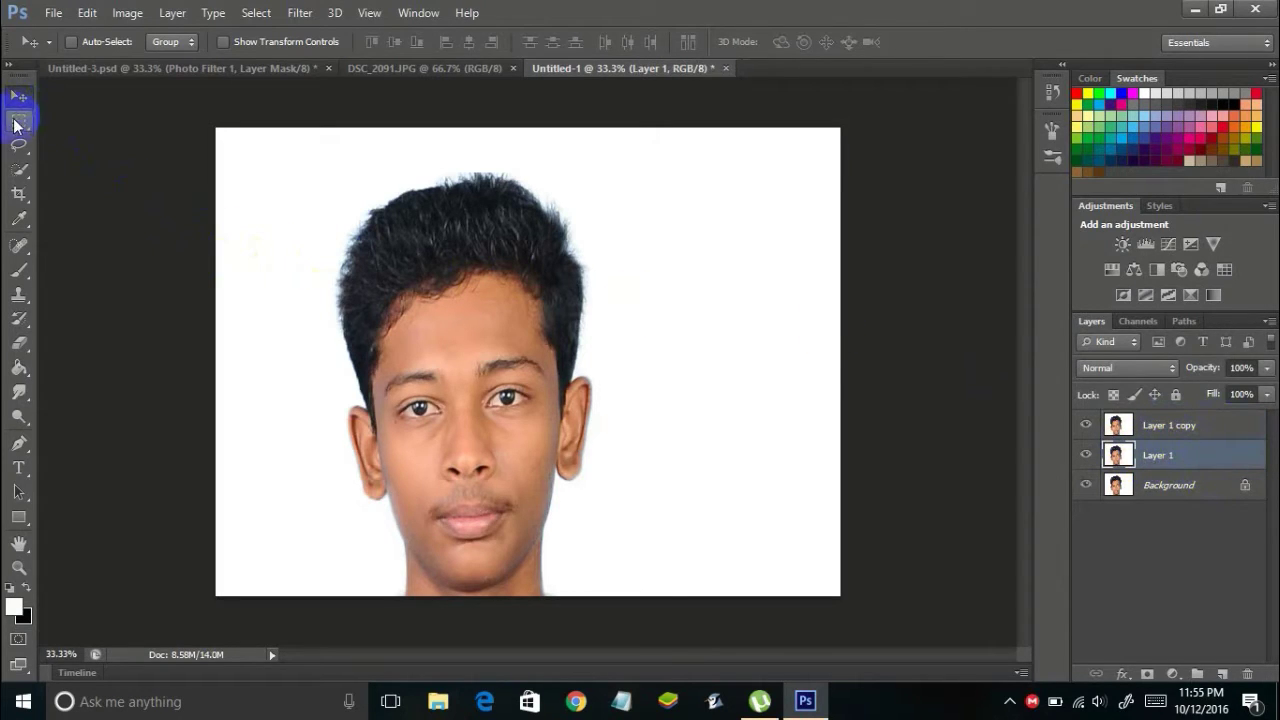
click(15, 123)
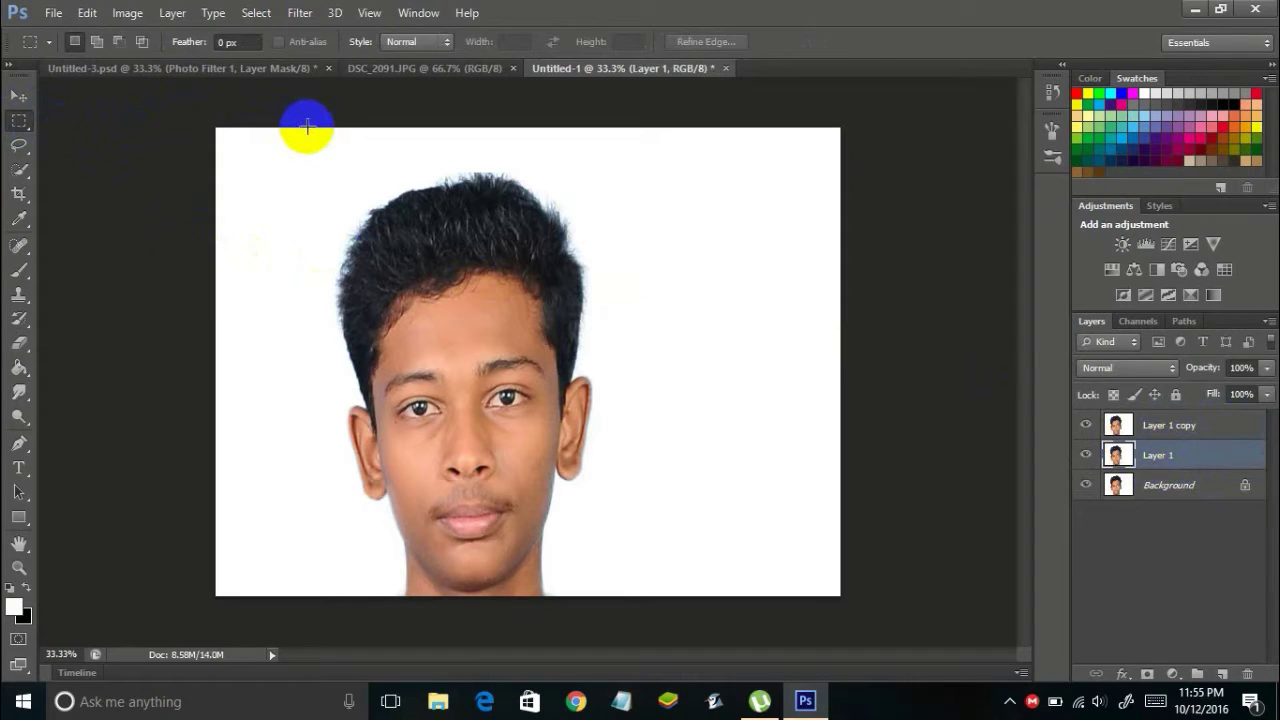
drag(297, 127, 618, 598)
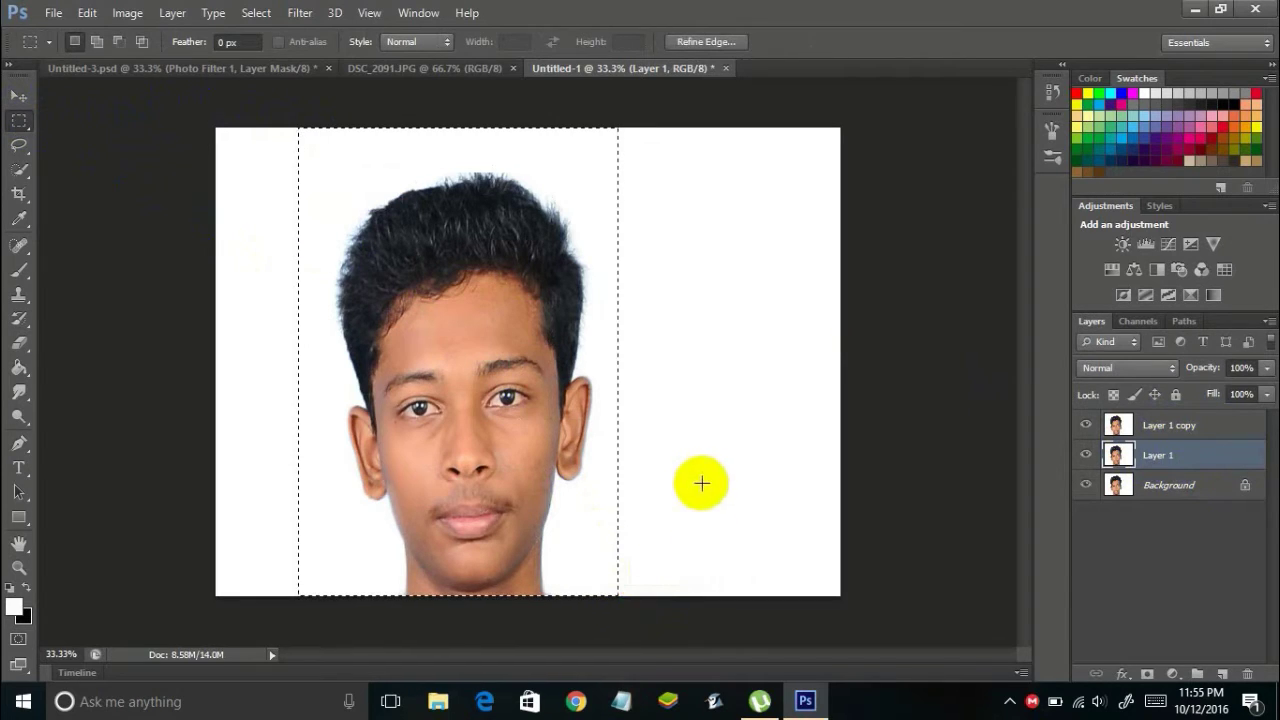
Fill the selected area of Layer 1 with white in Normal mode at 100% opacity, and check it with Layer 1 copy briefly hidden.
right_click(563, 257)
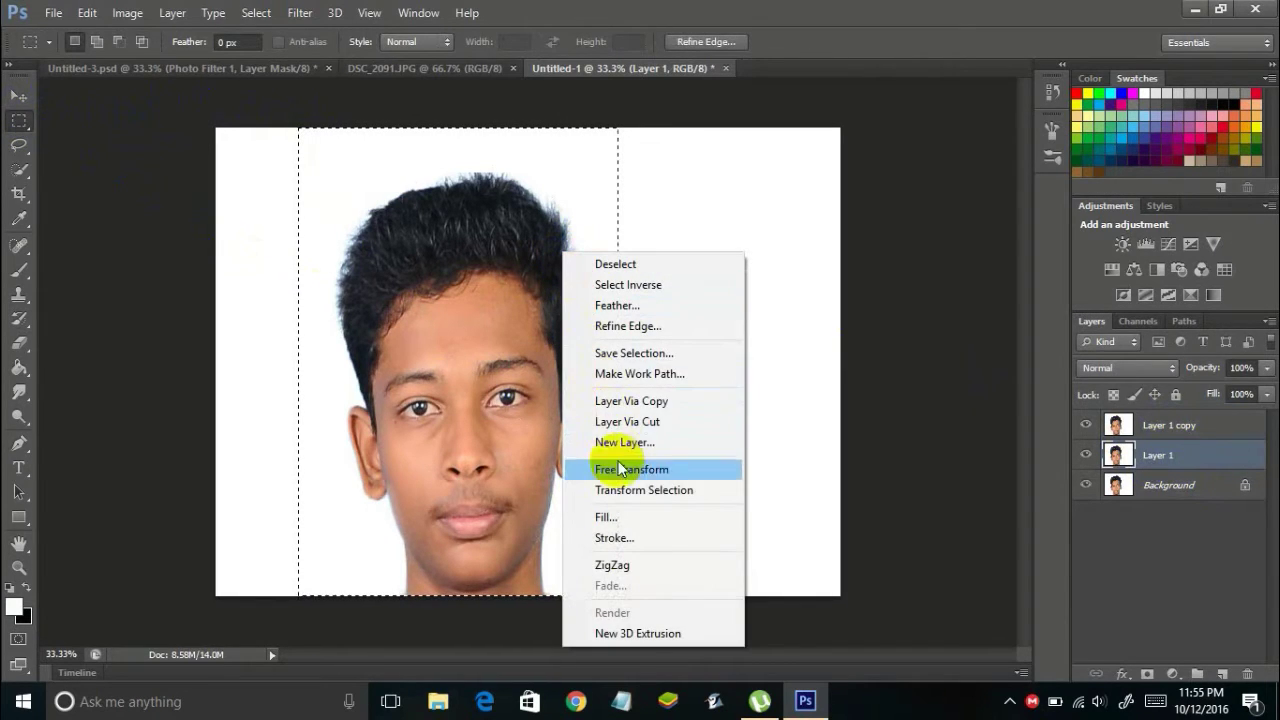
click(606, 517)
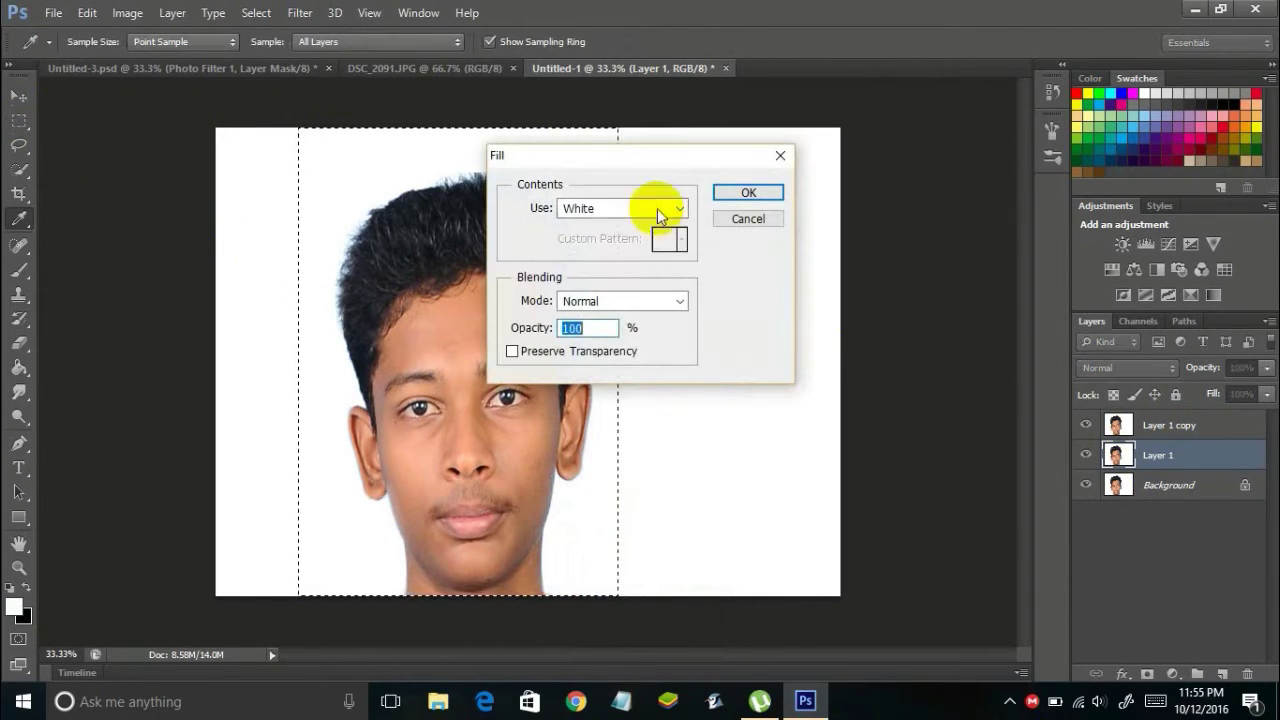
drag(651, 154, 626, 178)
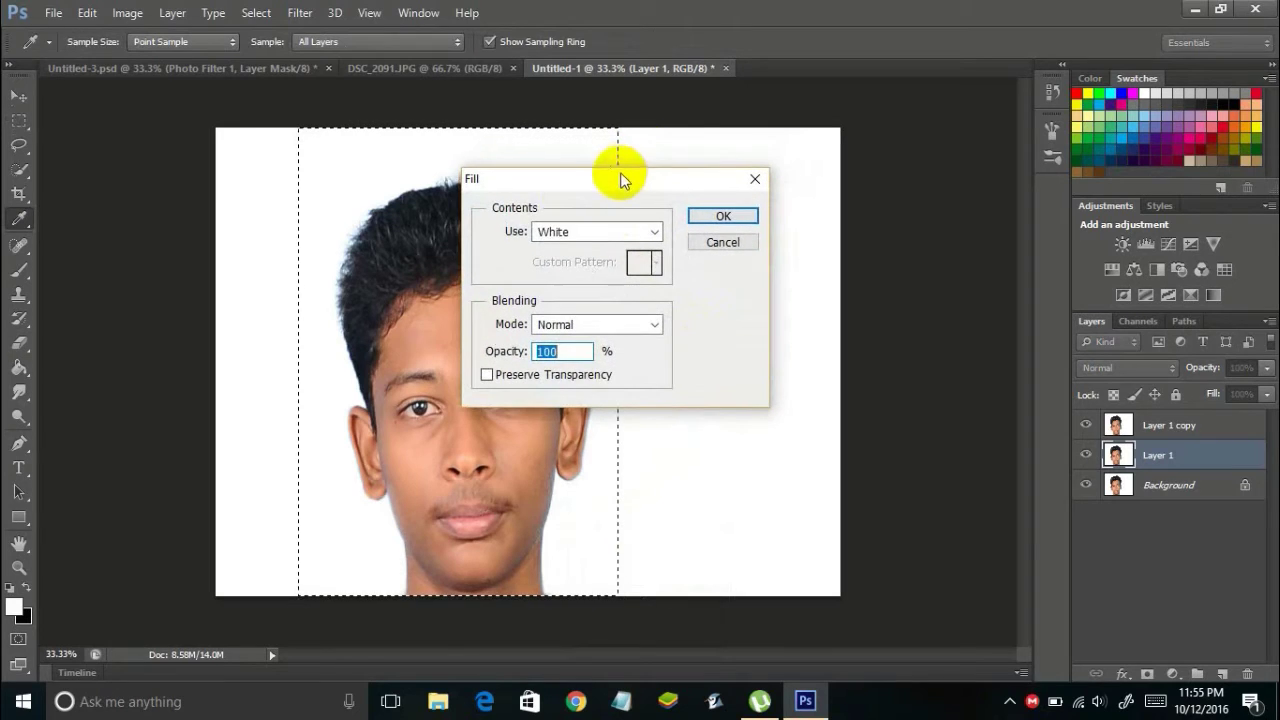
click(654, 232)
click(565, 401)
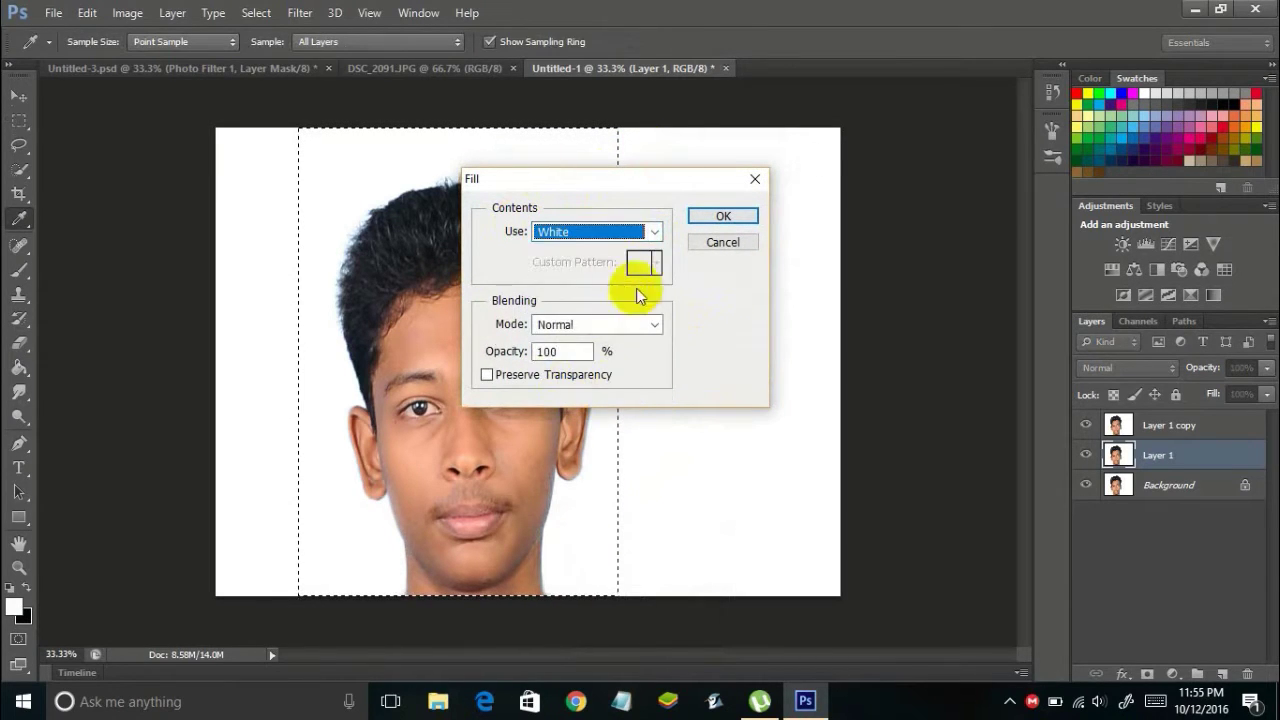
click(723, 216)
key(m)
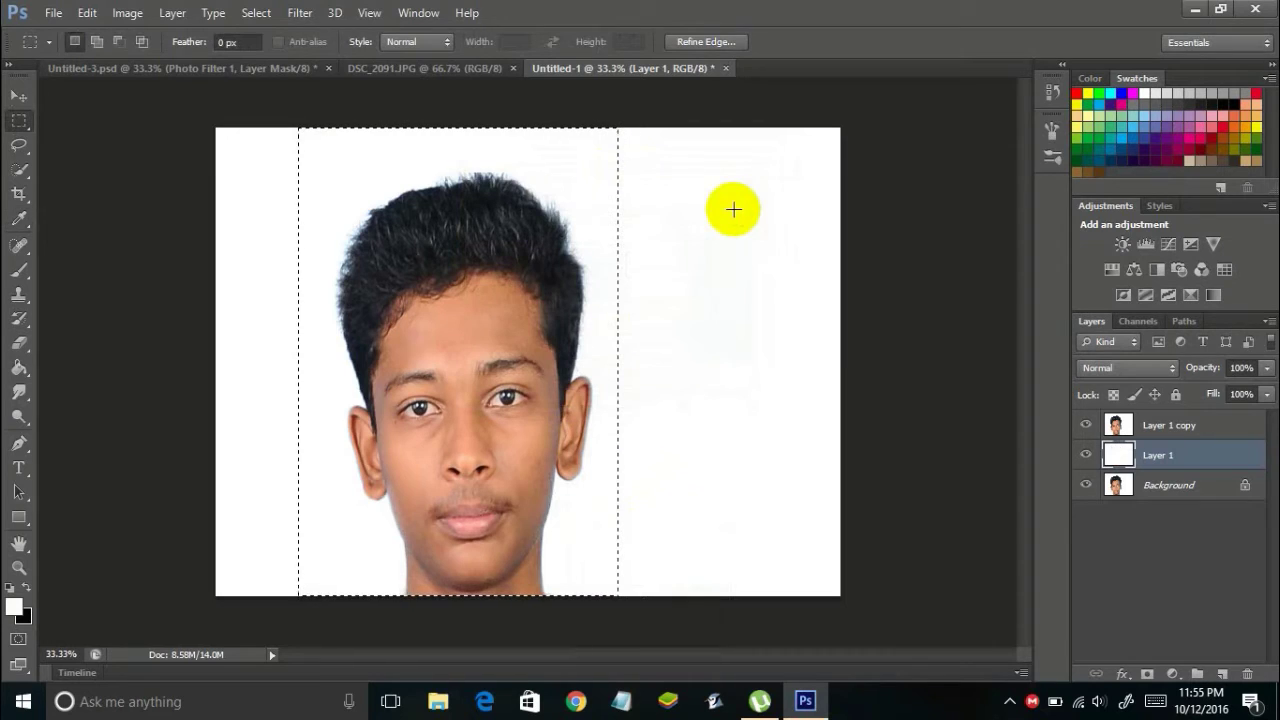
click(1086, 425)
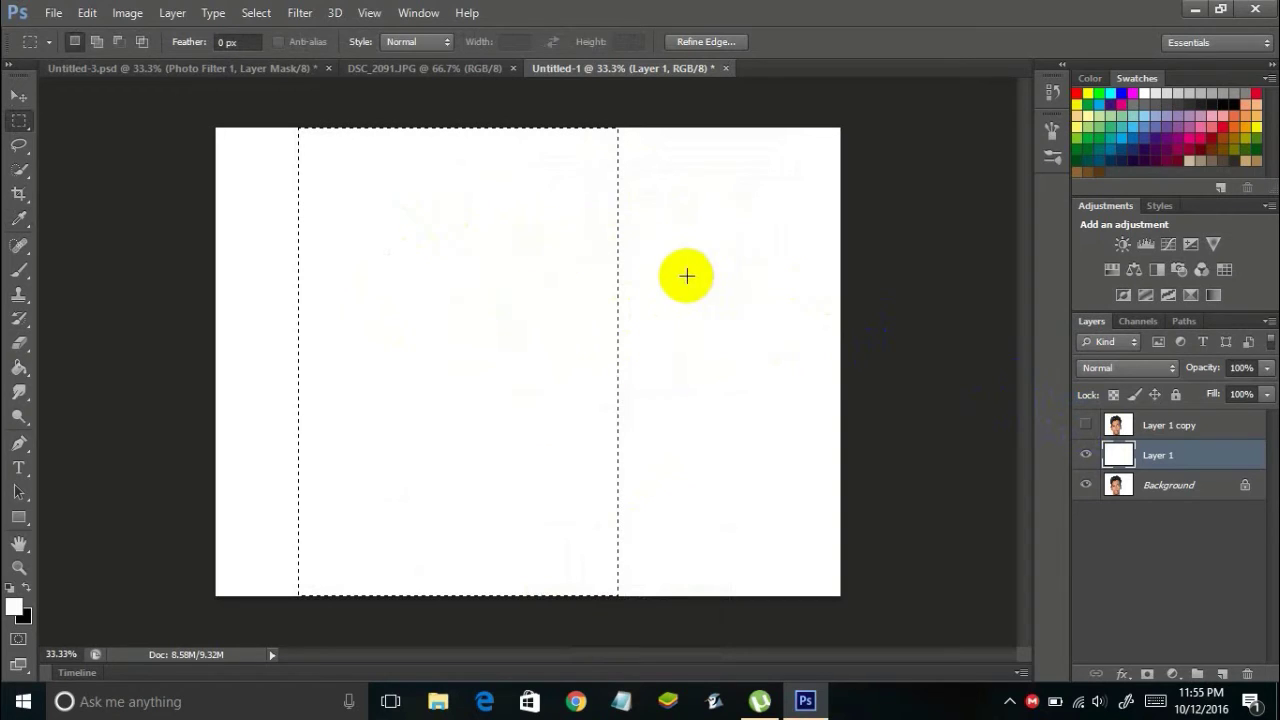
click(1086, 425)
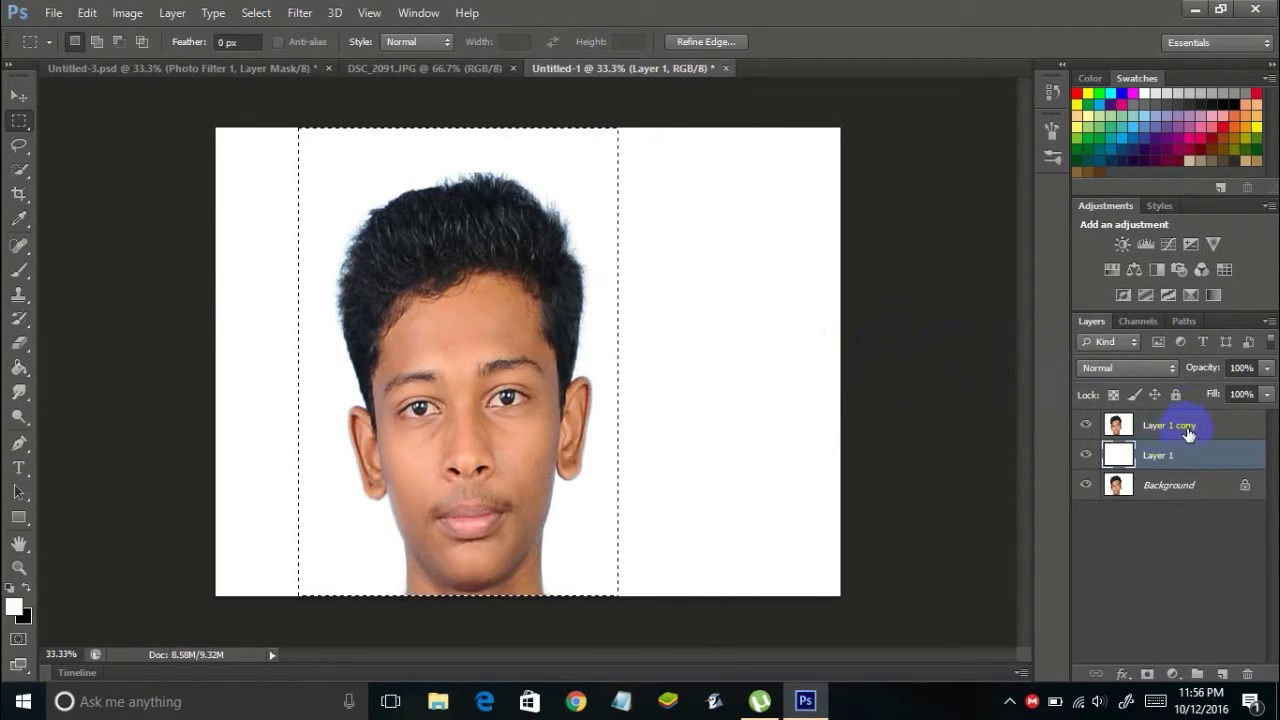
Replace the rectangular selection with a Quick Selection of the whole head on Layer 1 copy, including hair, both ears and neck.
click(1155, 428)
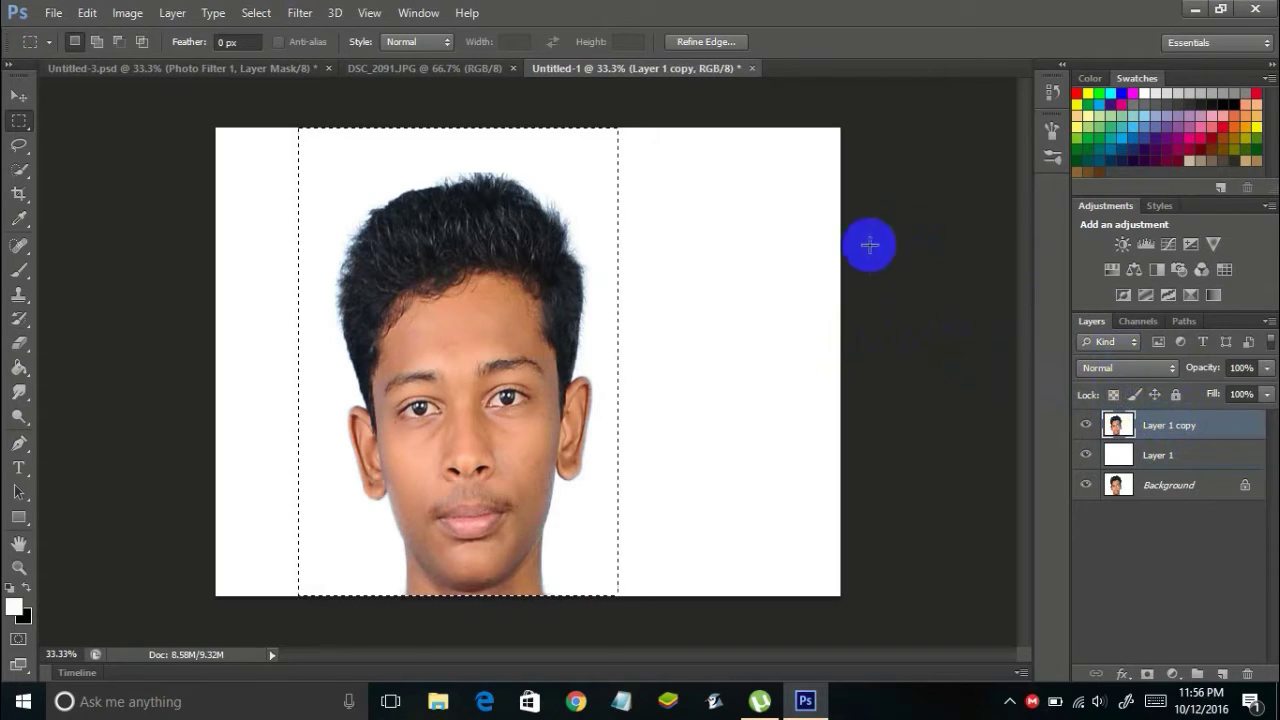
click(19, 171)
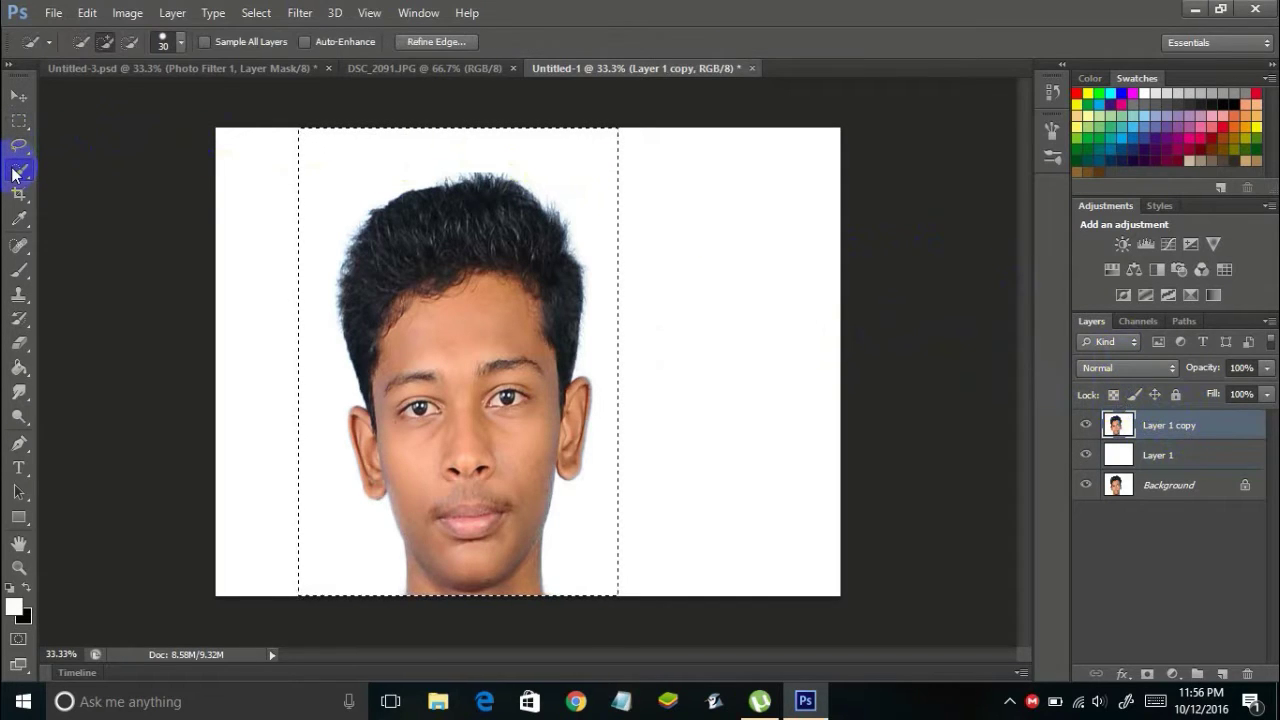
right_click(381, 167)
click(398, 178)
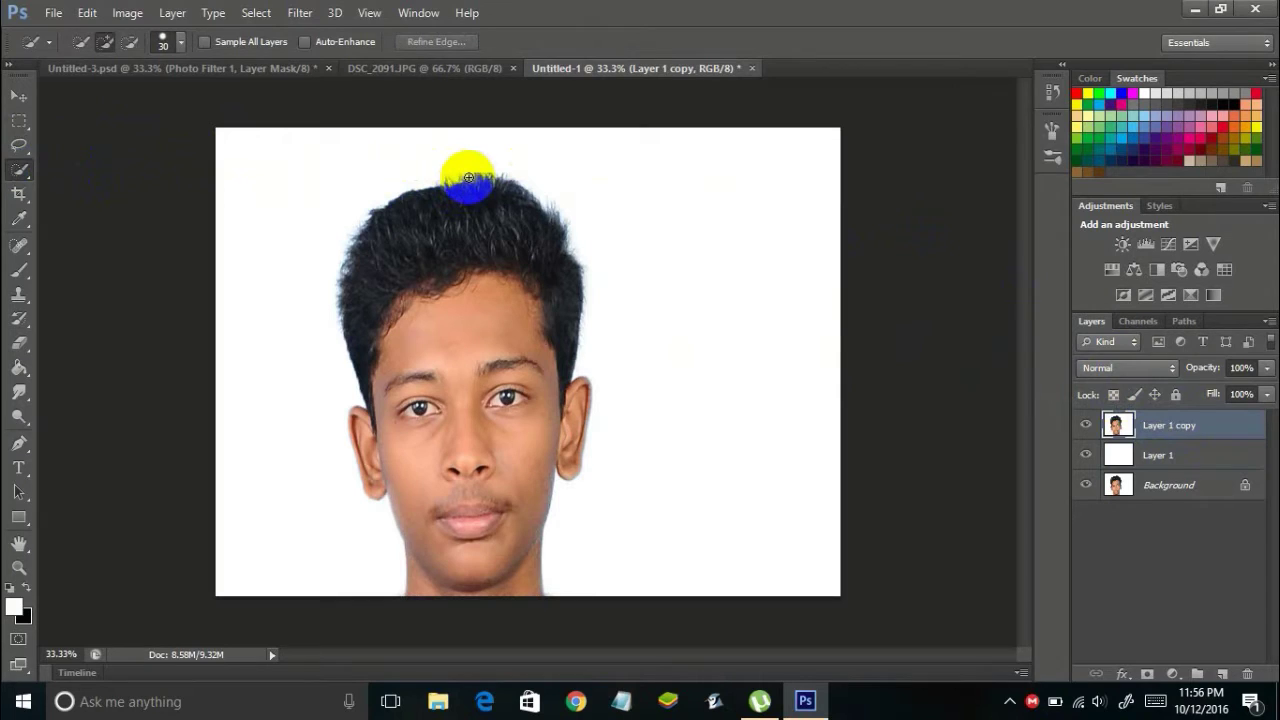
mouse_move(507, 526)
mouse_down()
mouse_move(500, 545)
mouse_move(527, 487)
mouse_up()
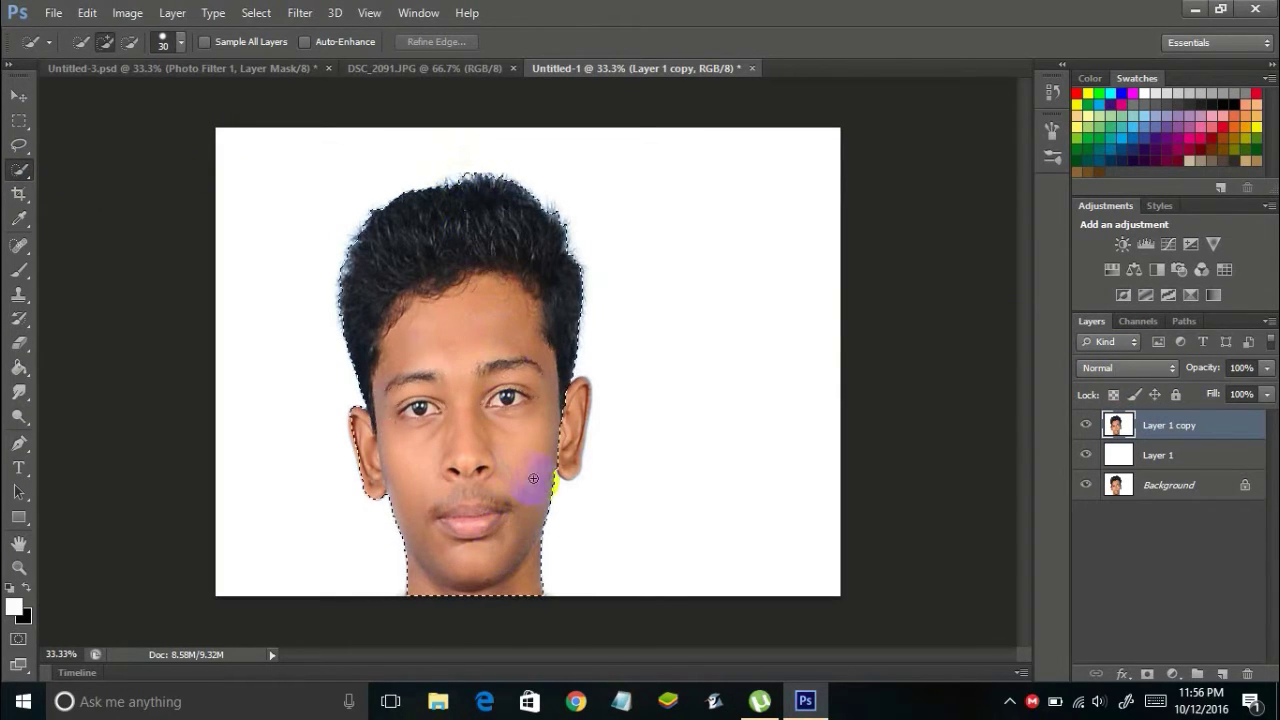
drag(569, 432, 572, 436)
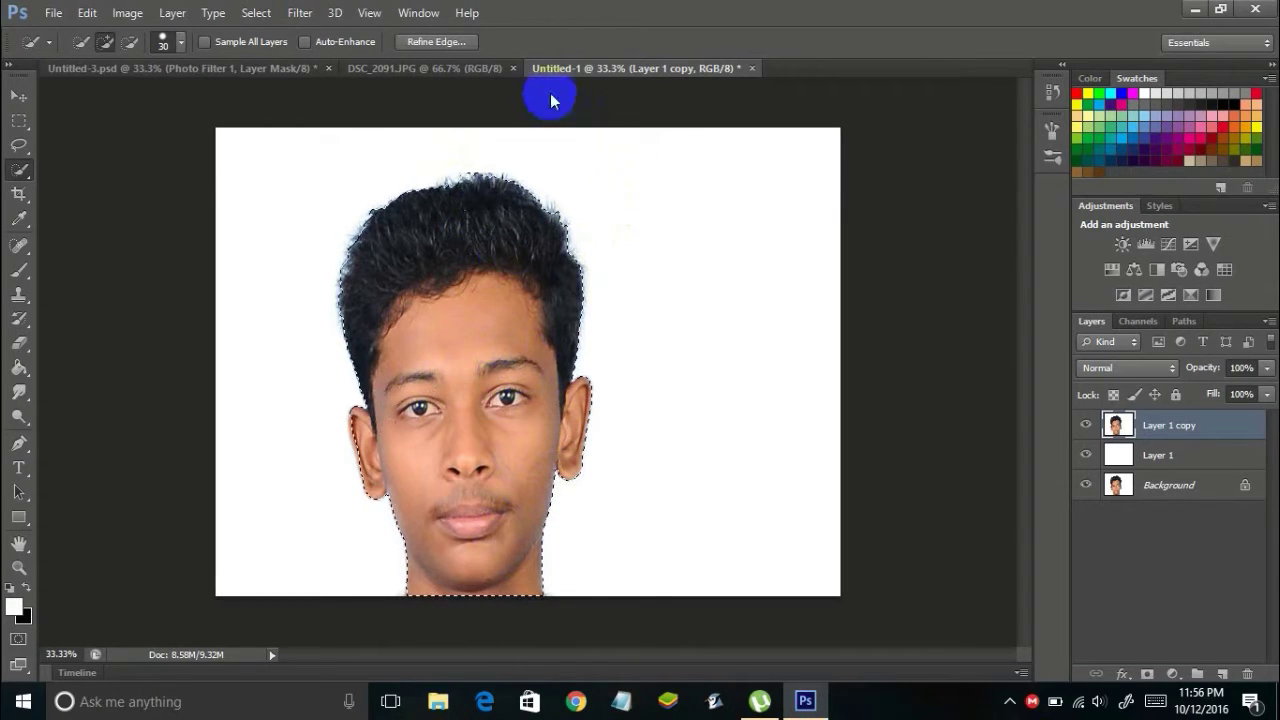
Refine the edge of the head selection with output to Selection, copy the head to a new layer, and duplicate that layer.
click(458, 41)
mouse_move(348, 440)
mouse_down()
mouse_move(341, 411)
mouse_move(354, 482)
mouse_move(345, 444)
mouse_up()
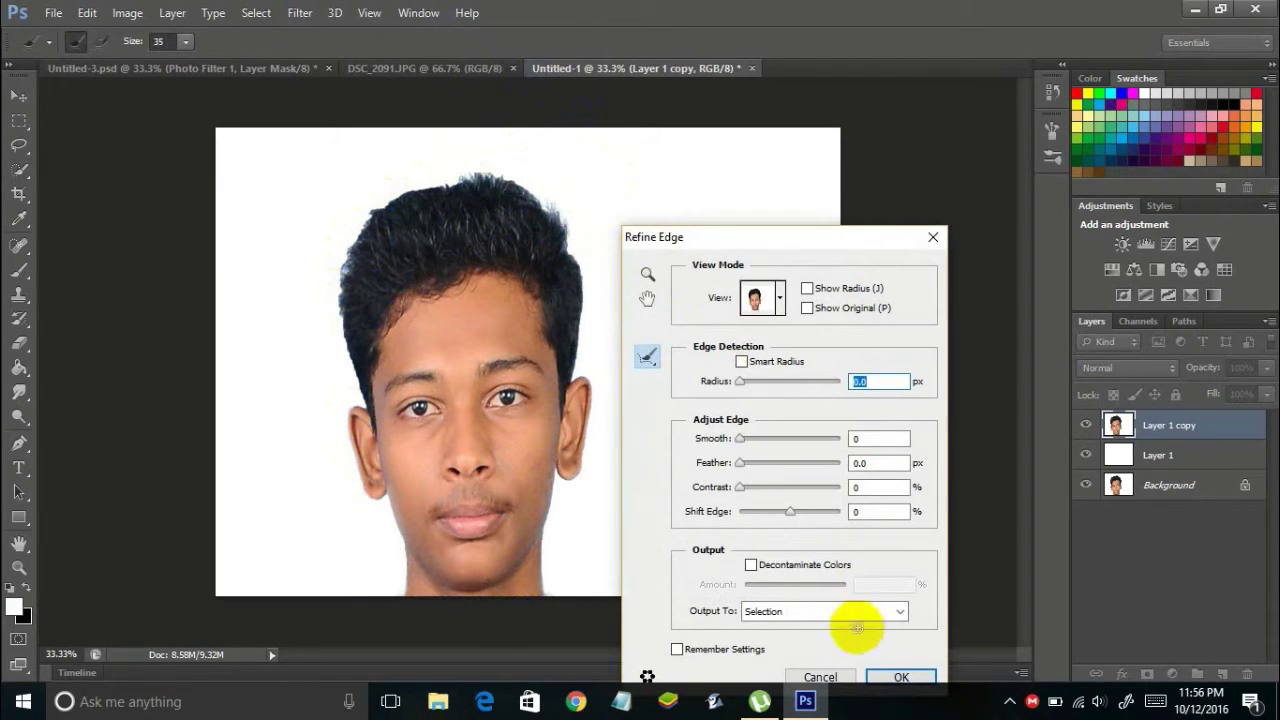
click(901, 678)
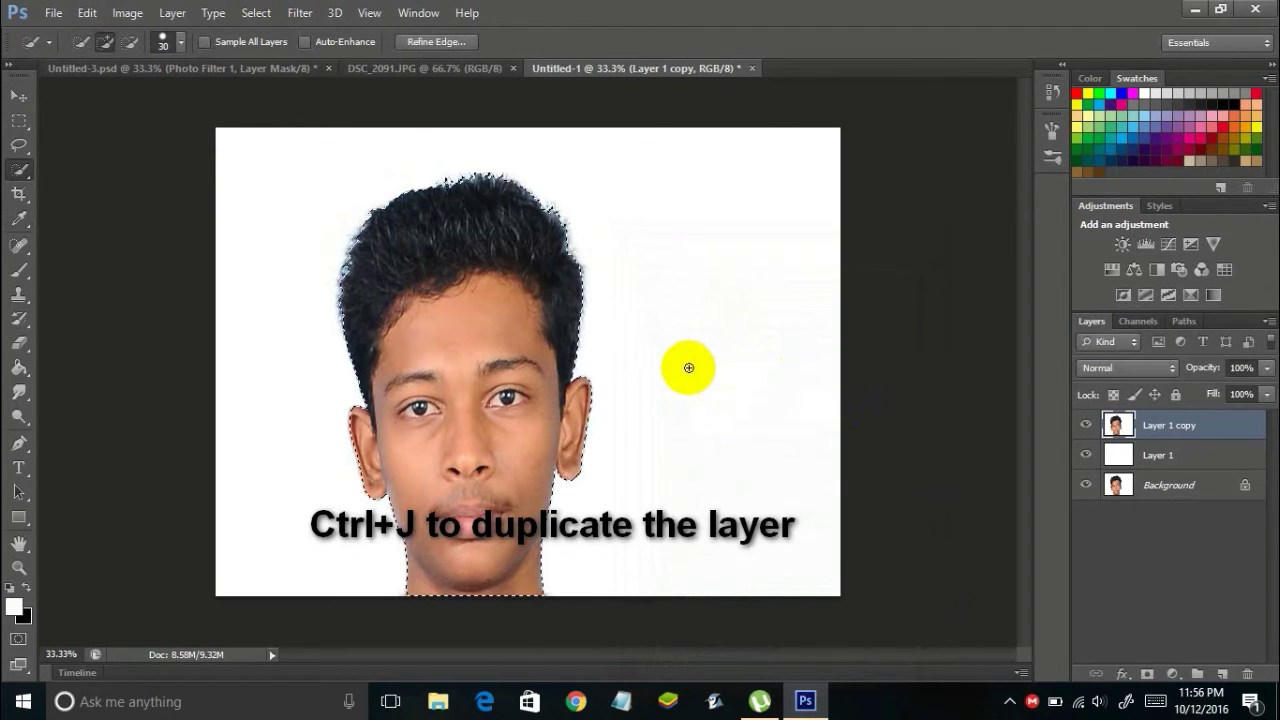
key(ctrl+j)
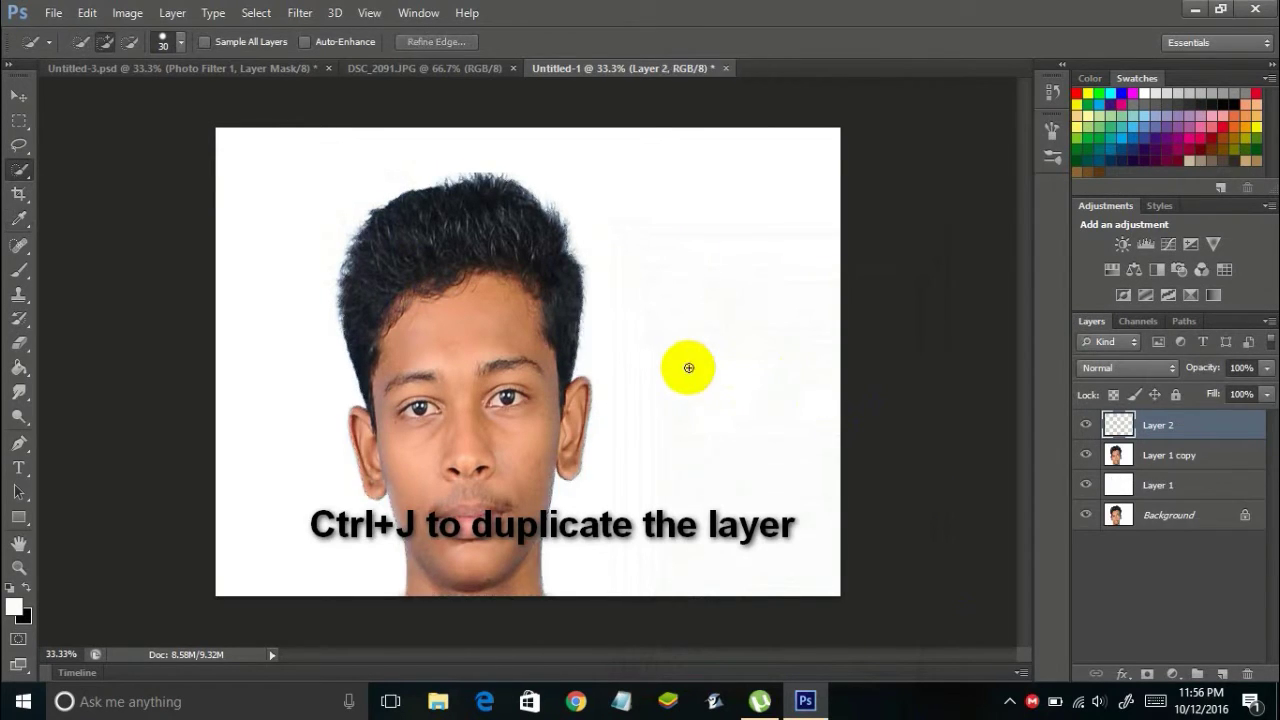
key(ctrl+j)
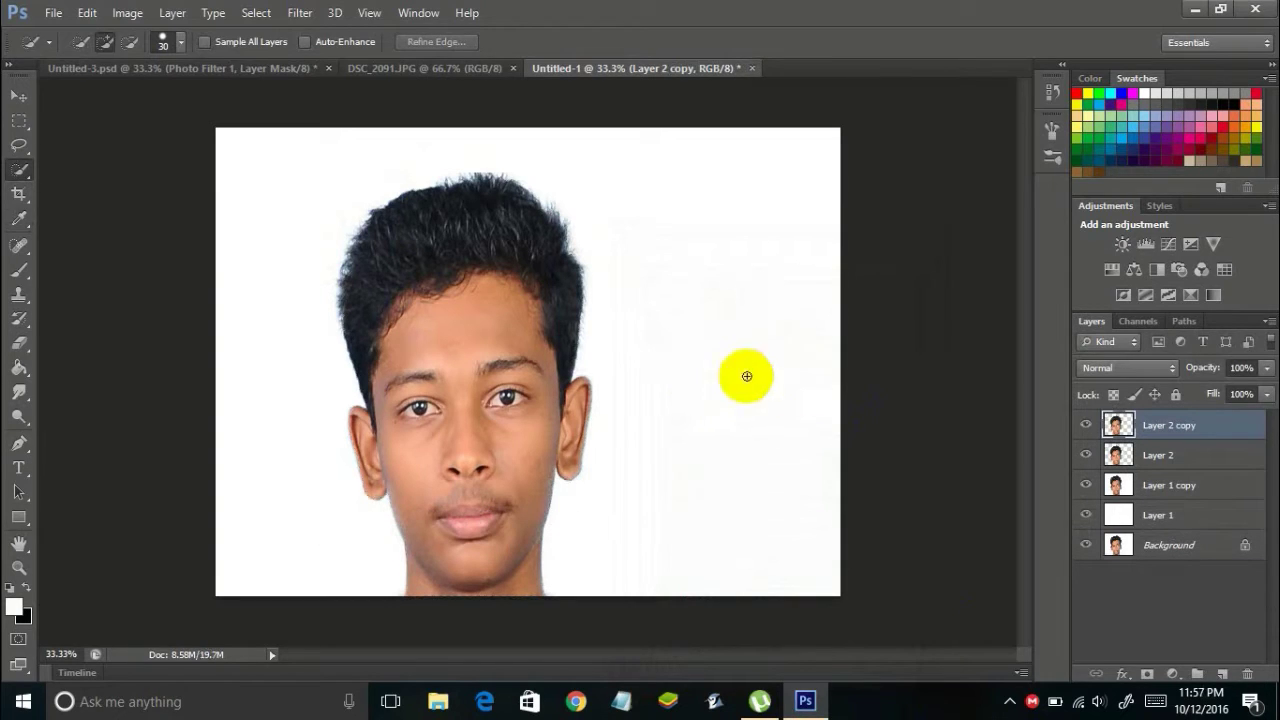
Examine the cut-out head with the three lower layers hidden, restore their visibility, and select Layer 2.
click(1168, 462)
click(1086, 514)
click(1086, 545)
click(1086, 485)
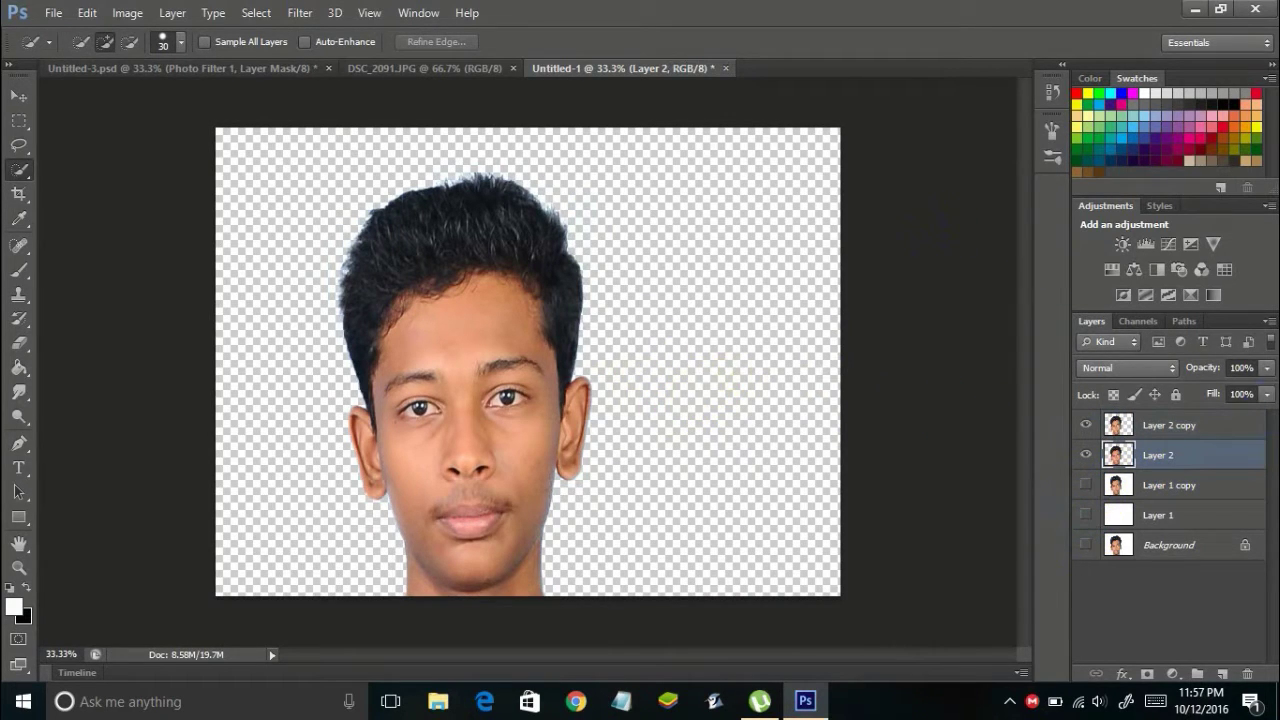
click(1238, 422)
click(1209, 457)
click(1196, 434)
click(1200, 462)
drag(958, 404, 1086, 543)
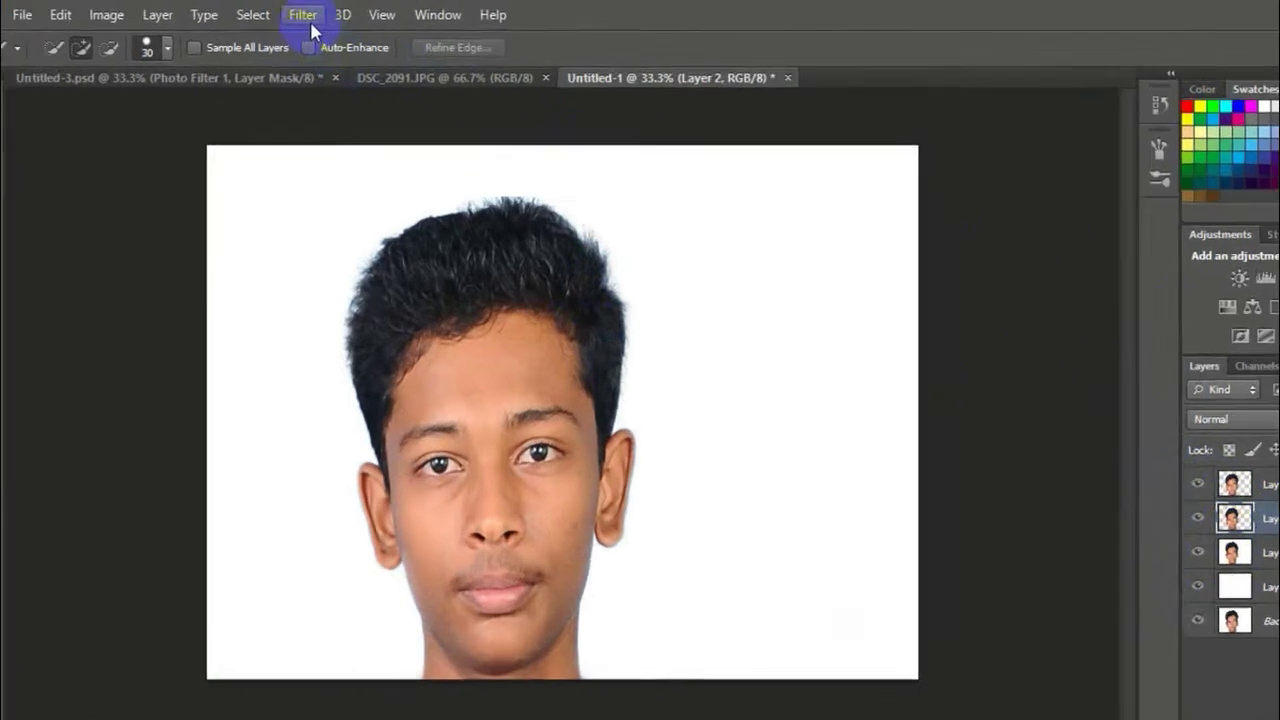
Liquify Layer 2 with brush size 300 and pressure 100, pulling the right side of the hair, face and neck outward toward the upper right.
click(299, 12)
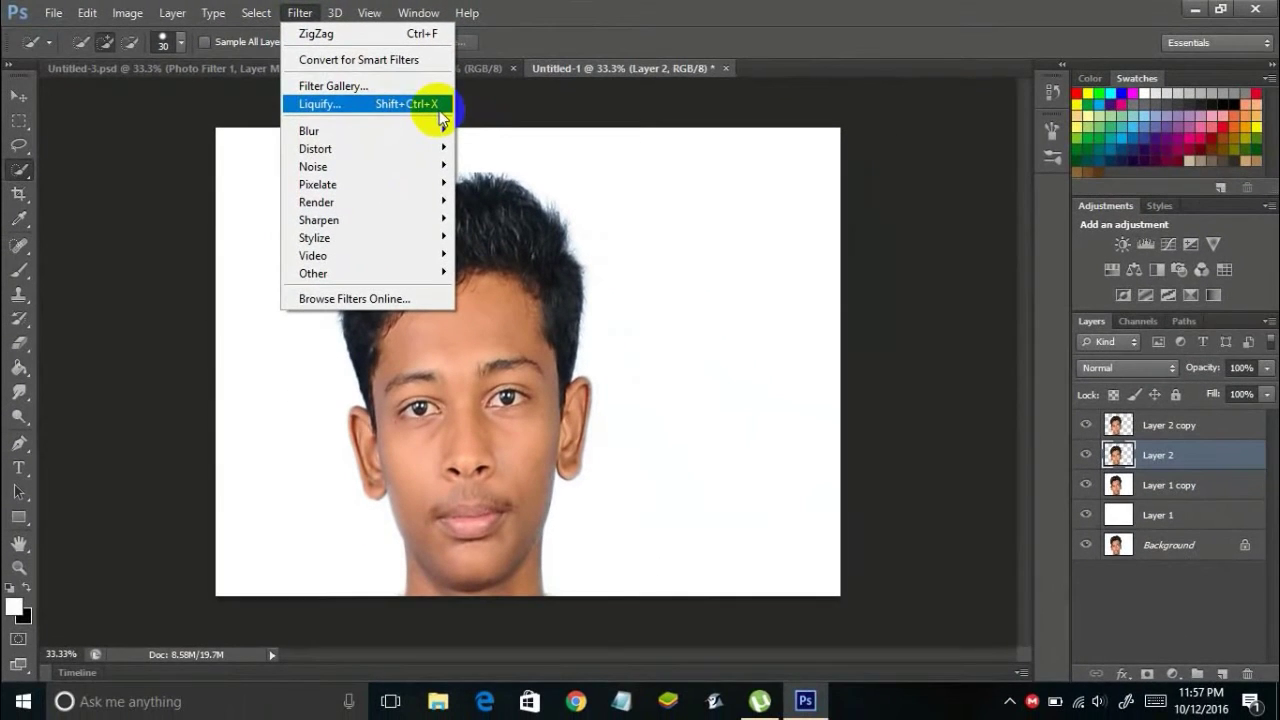
click(335, 110)
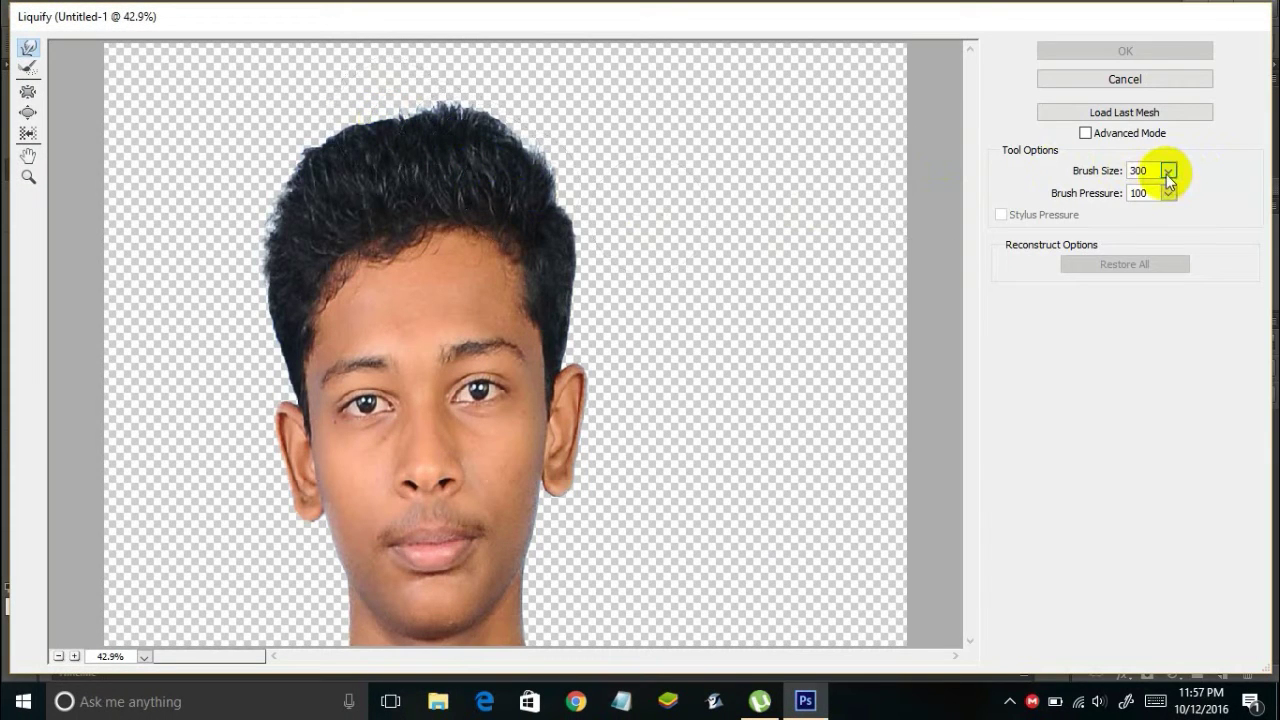
mouse_move(480, 180)
mouse_down()
mouse_move(454, 194)
mouse_move(500, 220)
mouse_move(657, 171)
mouse_up()
mouse_move(523, 174)
mouse_down()
mouse_move(582, 175)
mouse_move(666, 134)
mouse_up()
drag(514, 155, 657, 114)
mouse_move(560, 126)
mouse_down()
mouse_move(526, 143)
mouse_move(671, 114)
mouse_up()
mouse_move(609, 257)
mouse_down()
mouse_move(575, 284)
mouse_move(564, 272)
mouse_move(638, 243)
mouse_move(703, 190)
mouse_move(553, 245)
mouse_move(676, 173)
mouse_move(525, 321)
mouse_move(587, 303)
mouse_move(696, 220)
mouse_move(588, 273)
mouse_move(672, 229)
mouse_move(567, 362)
mouse_move(646, 308)
mouse_move(542, 346)
mouse_move(659, 248)
mouse_move(554, 382)
mouse_move(590, 373)
mouse_move(691, 284)
mouse_move(569, 425)
mouse_move(705, 319)
mouse_move(645, 366)
mouse_move(743, 216)
mouse_move(662, 306)
mouse_move(706, 230)
mouse_move(692, 235)
mouse_move(690, 217)
mouse_move(718, 170)
mouse_move(622, 398)
mouse_move(551, 505)
mouse_move(728, 277)
mouse_move(535, 508)
mouse_move(531, 520)
mouse_move(708, 272)
mouse_move(517, 594)
mouse_move(642, 422)
mouse_move(690, 322)
mouse_move(573, 487)
mouse_move(677, 302)
mouse_move(605, 380)
mouse_move(714, 261)
mouse_up()
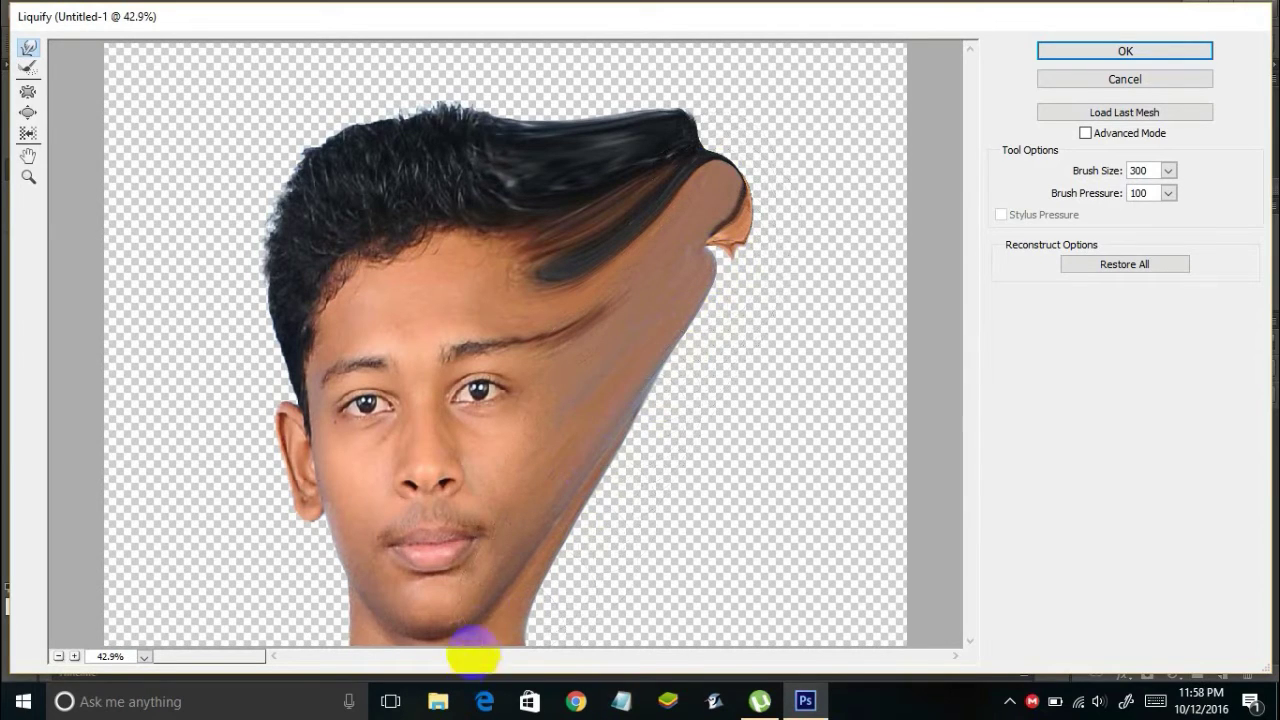
mouse_move(501, 614)
mouse_down()
mouse_move(603, 510)
mouse_move(619, 472)
mouse_move(583, 505)
mouse_move(635, 411)
mouse_move(616, 430)
mouse_move(747, 219)
mouse_up()
click(1155, 51)
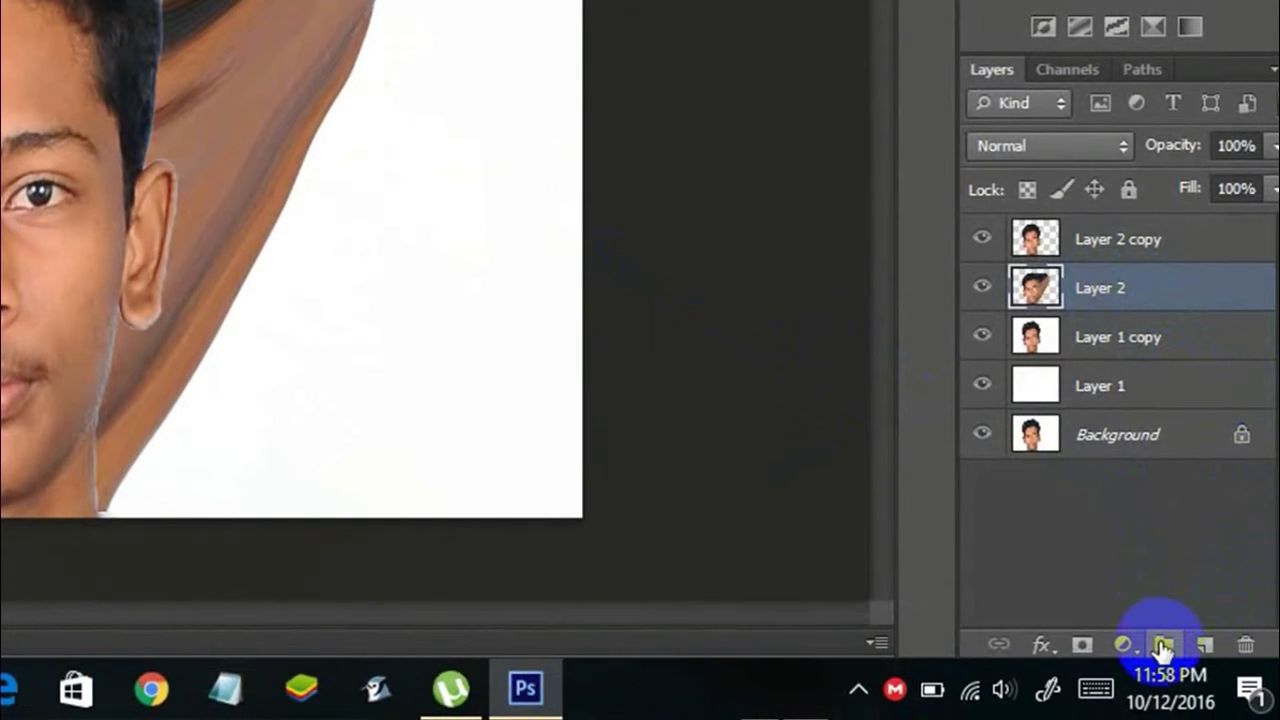
Hide Layer 2 with an inverted, black layer mask, and make Layer 2 copy active with the Rectangular Marquee tool.
click(1083, 648)
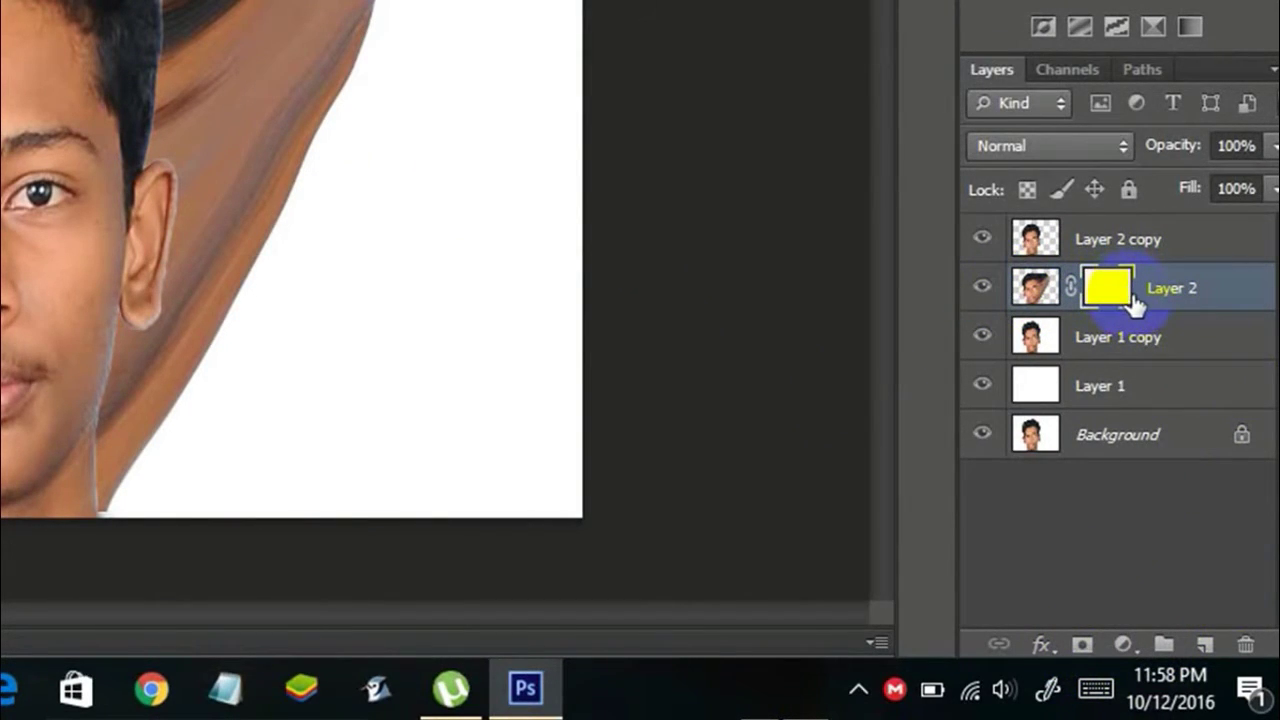
key(ctrl+i)
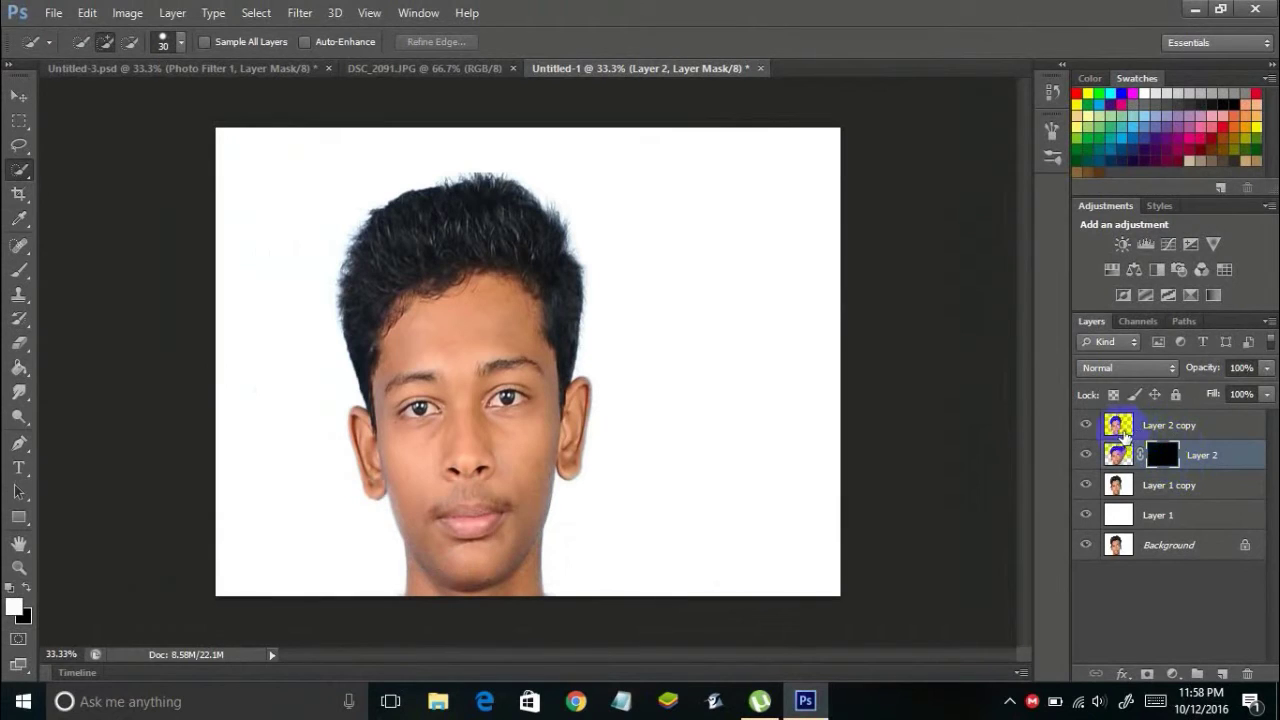
click(1220, 427)
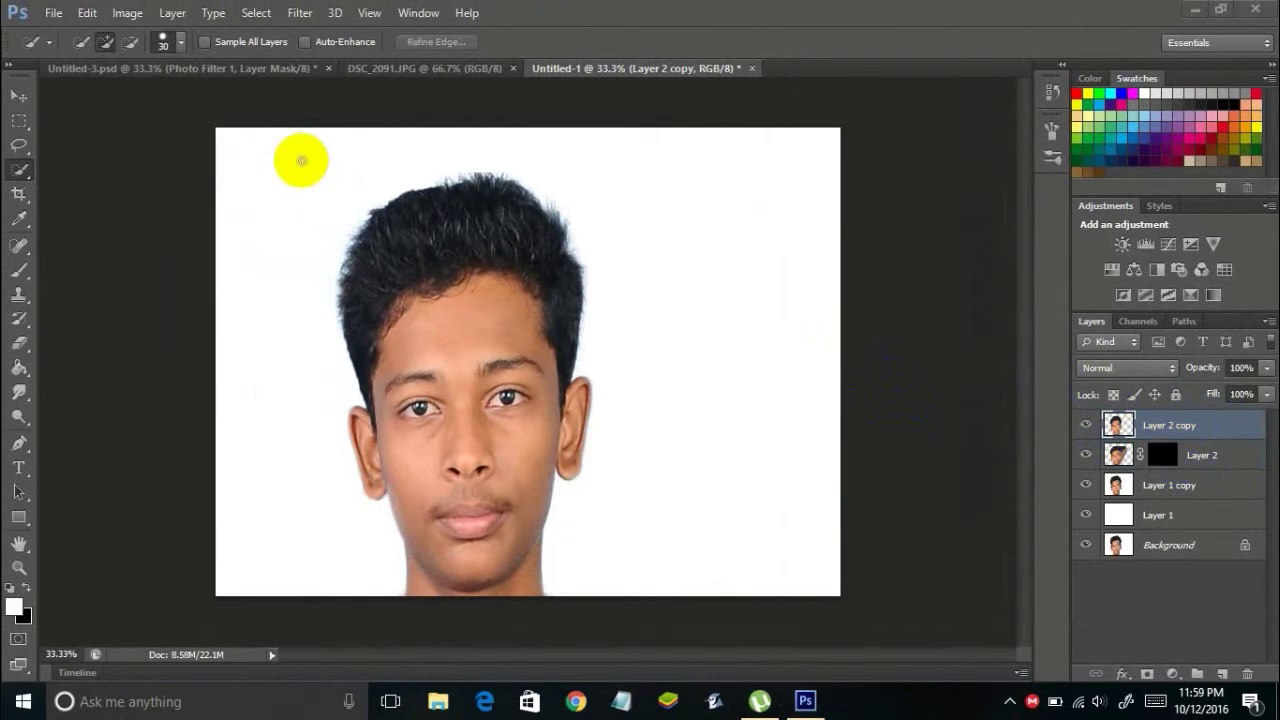
click(20, 120)
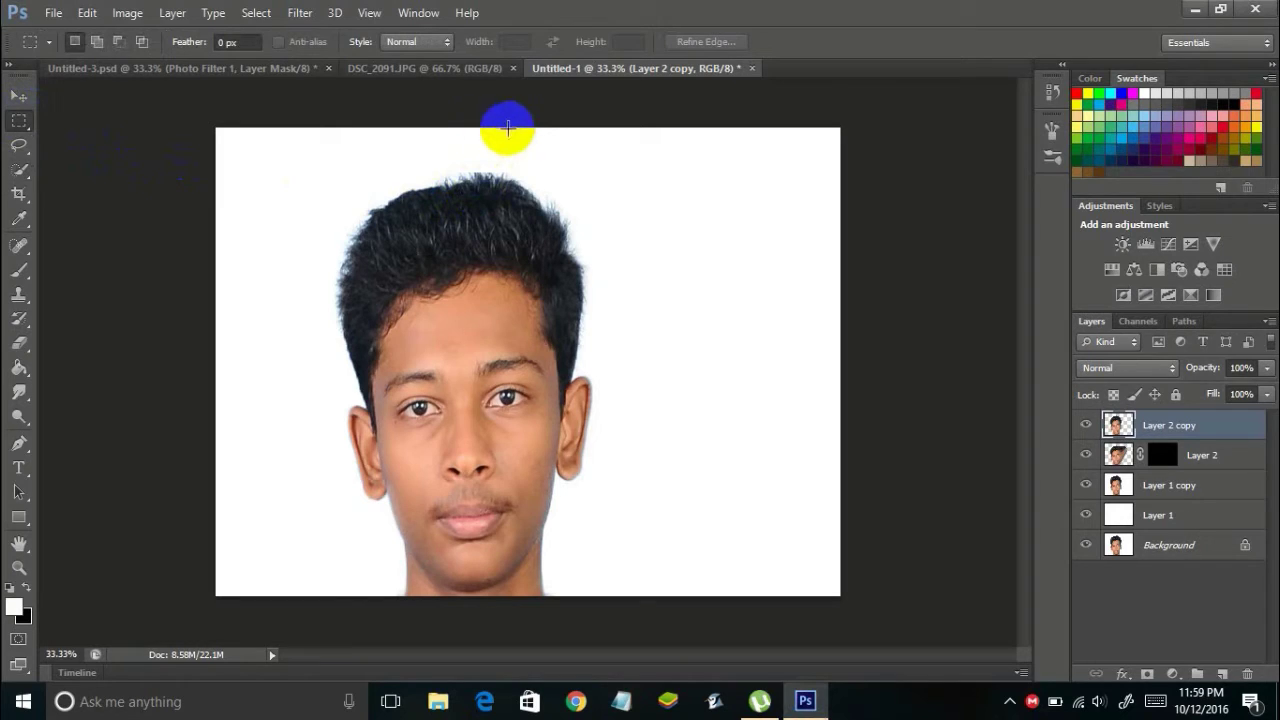
drag(467, 126, 592, 605)
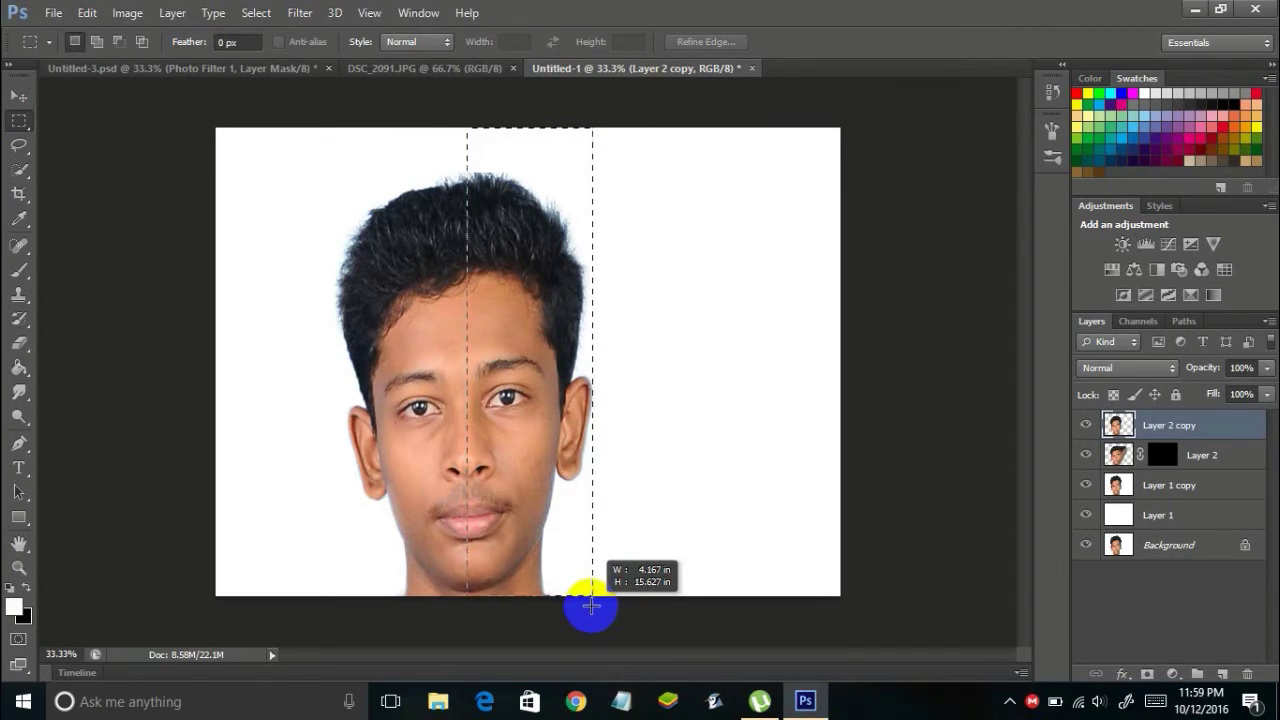
drag(591, 605, 589, 605)
click(586, 604)
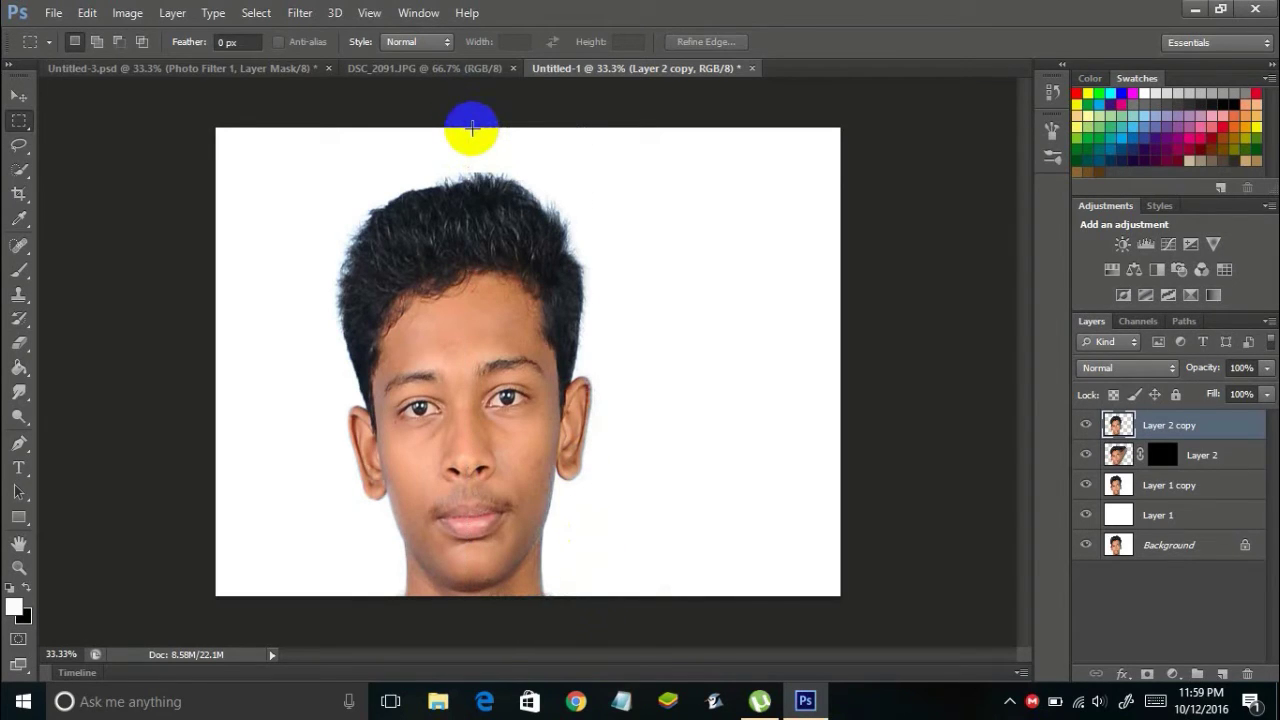
drag(549, 357, 586, 486)
click(458, 241)
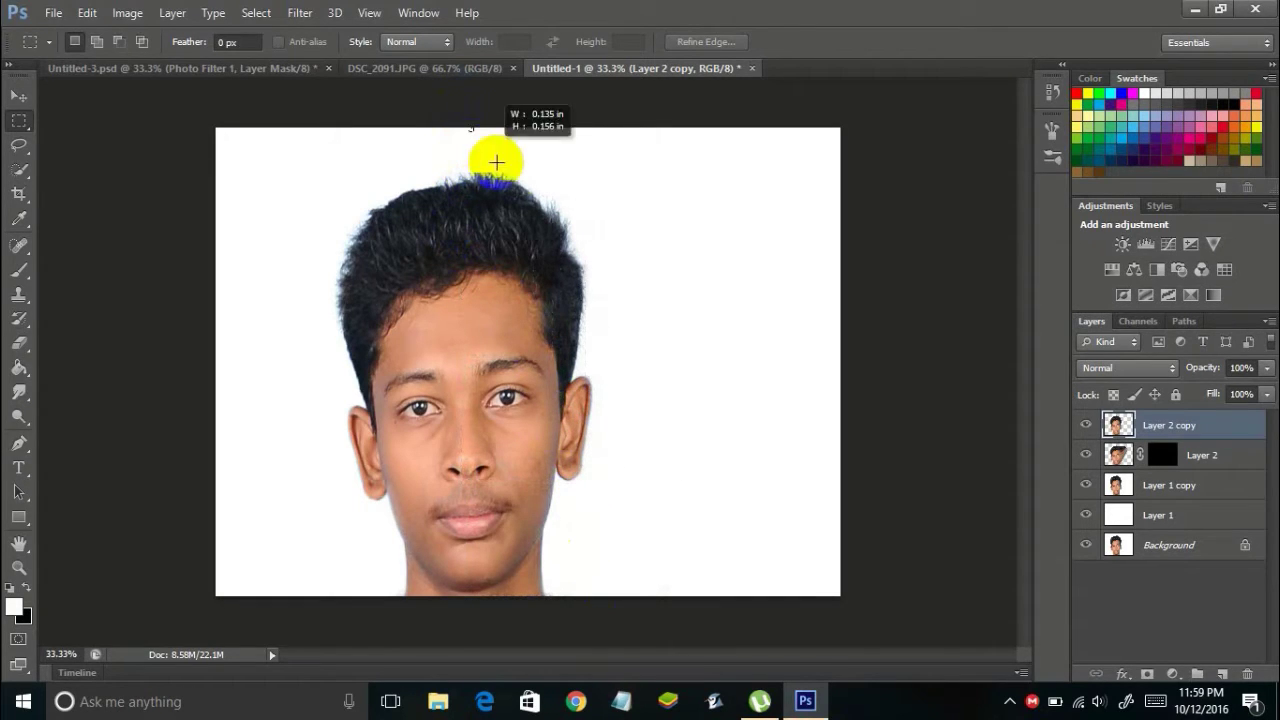
Select a full-height rectangular area over the right half of the head, from the nose's centre line to the ear's outer edge.
drag(598, 451, 572, 564)
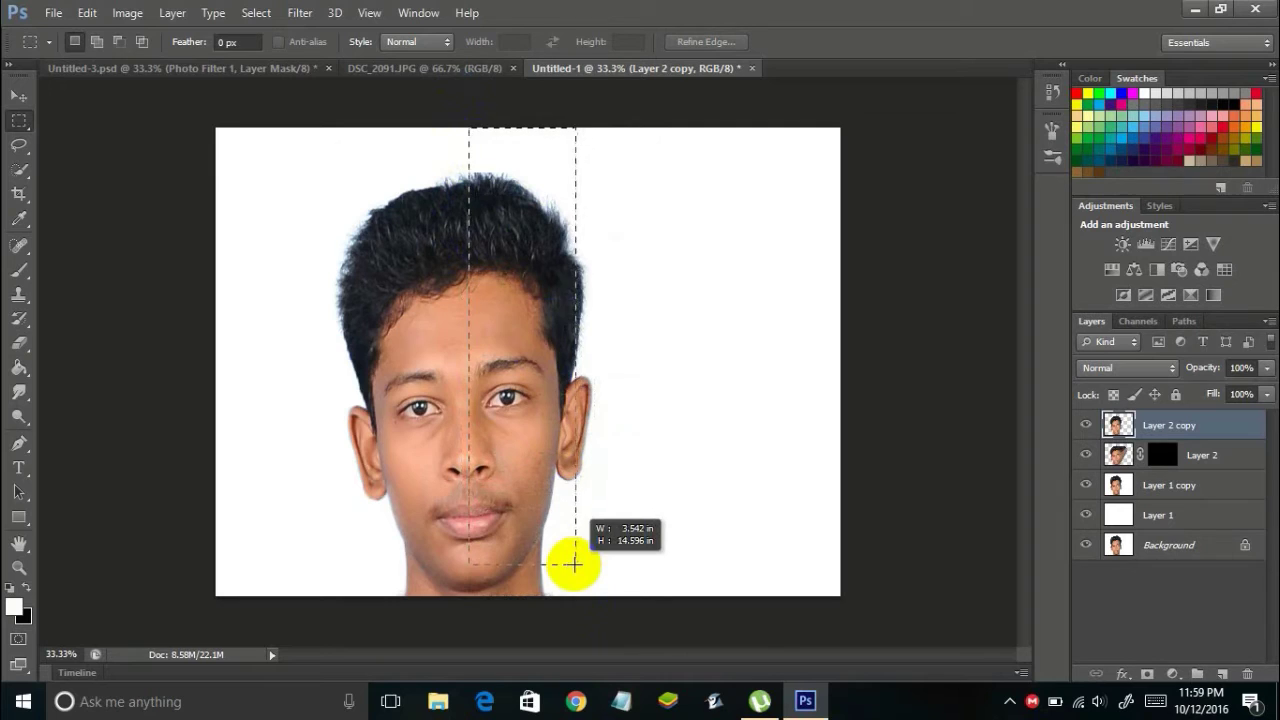
drag(583, 597, 591, 605)
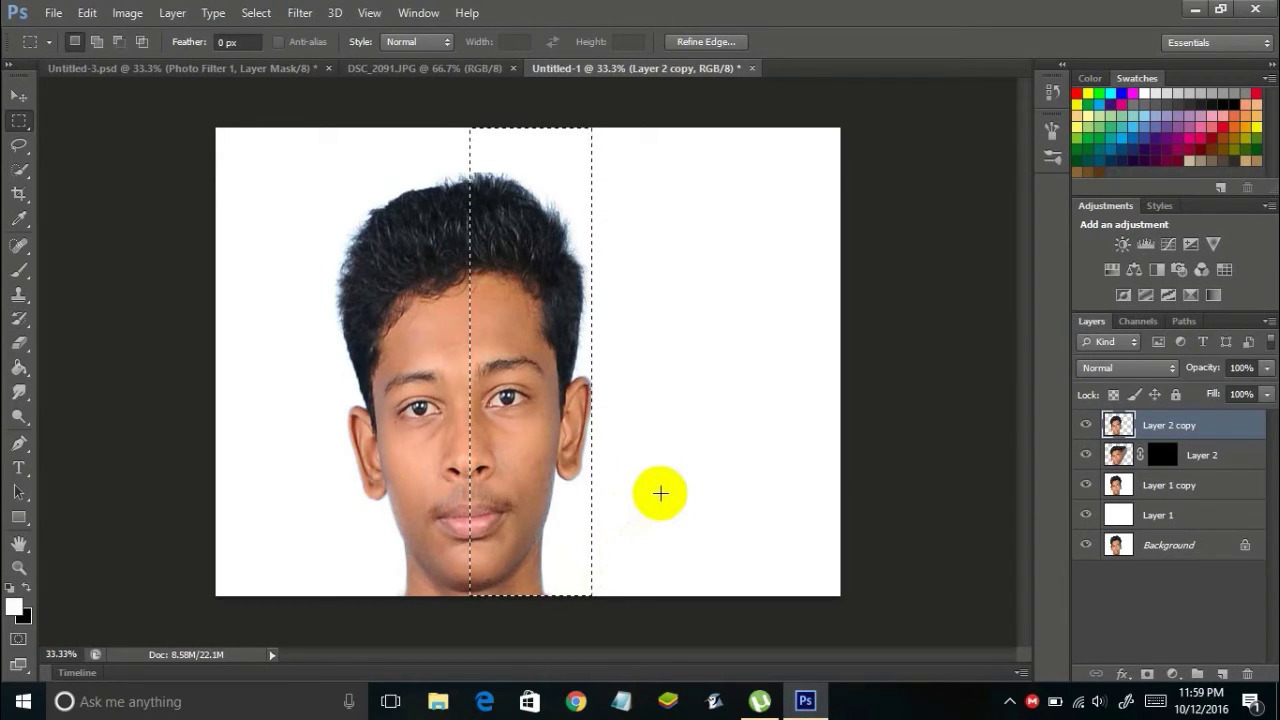
Trim the selection to the right half of the head with Quick Selection and fill it with white at 100% opacity.
click(22, 172)
drag(488, 266, 541, 249)
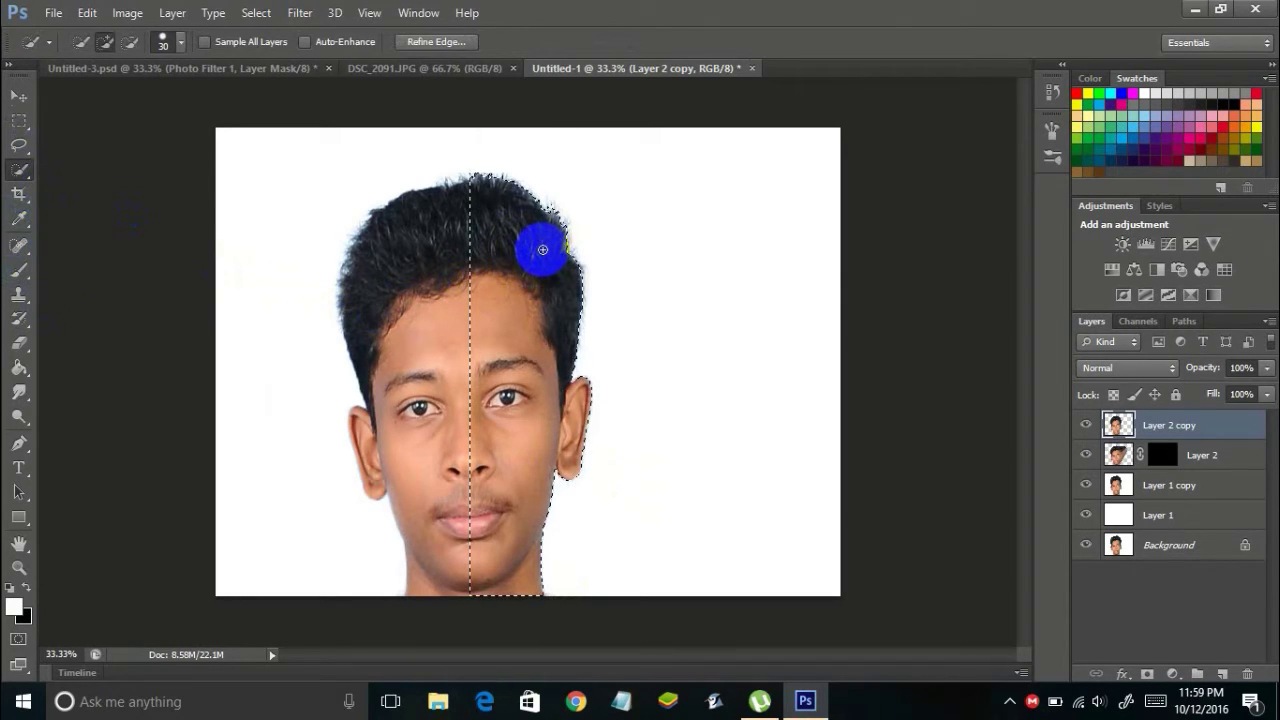
right_click(542, 251)
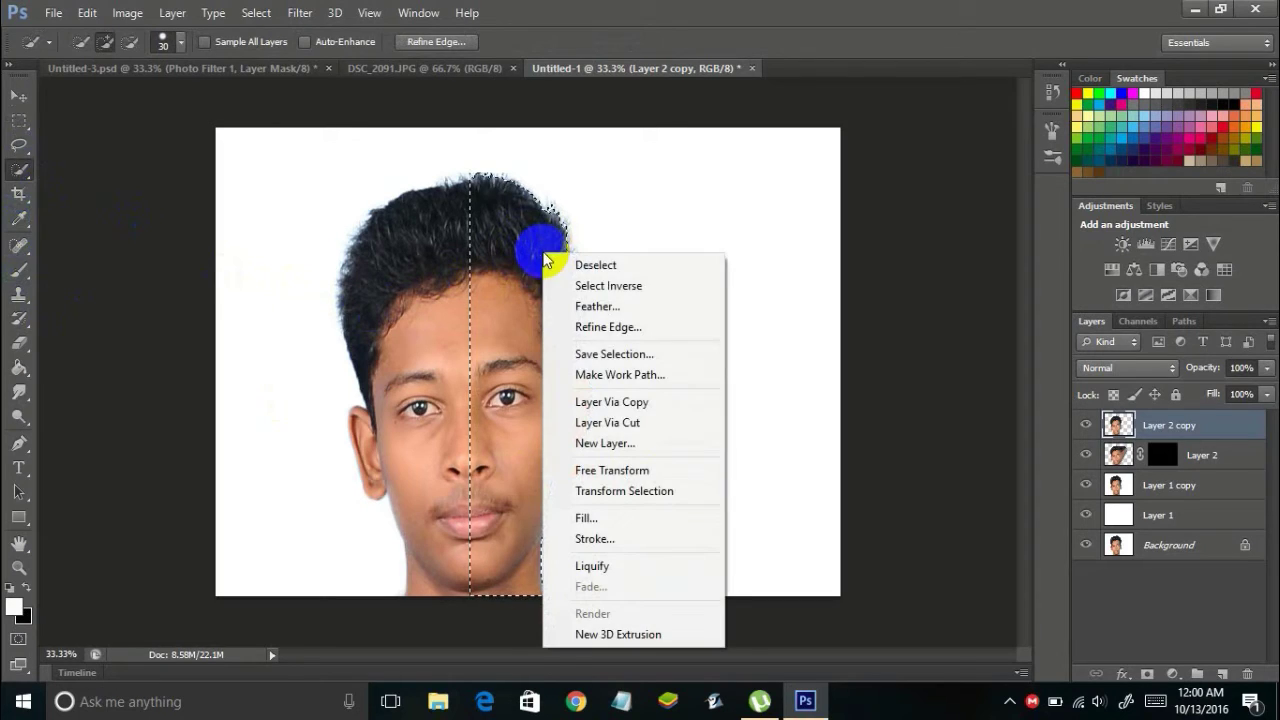
click(595, 520)
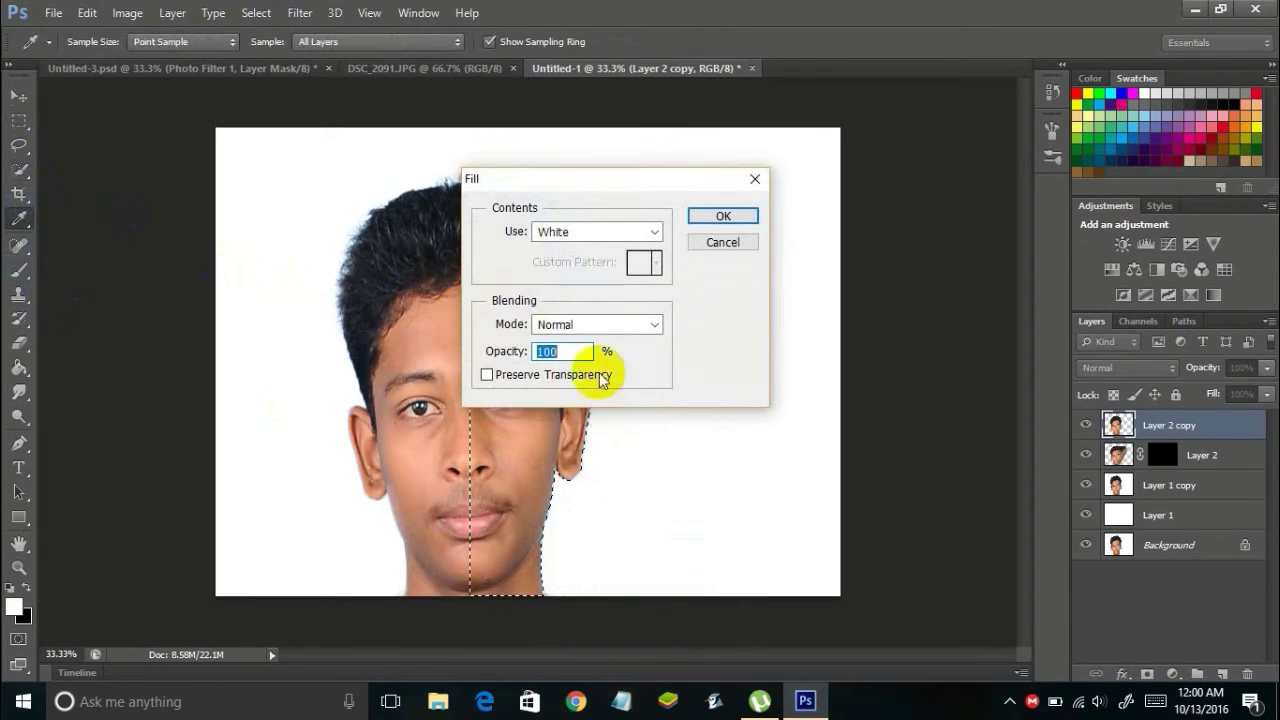
click(540, 232)
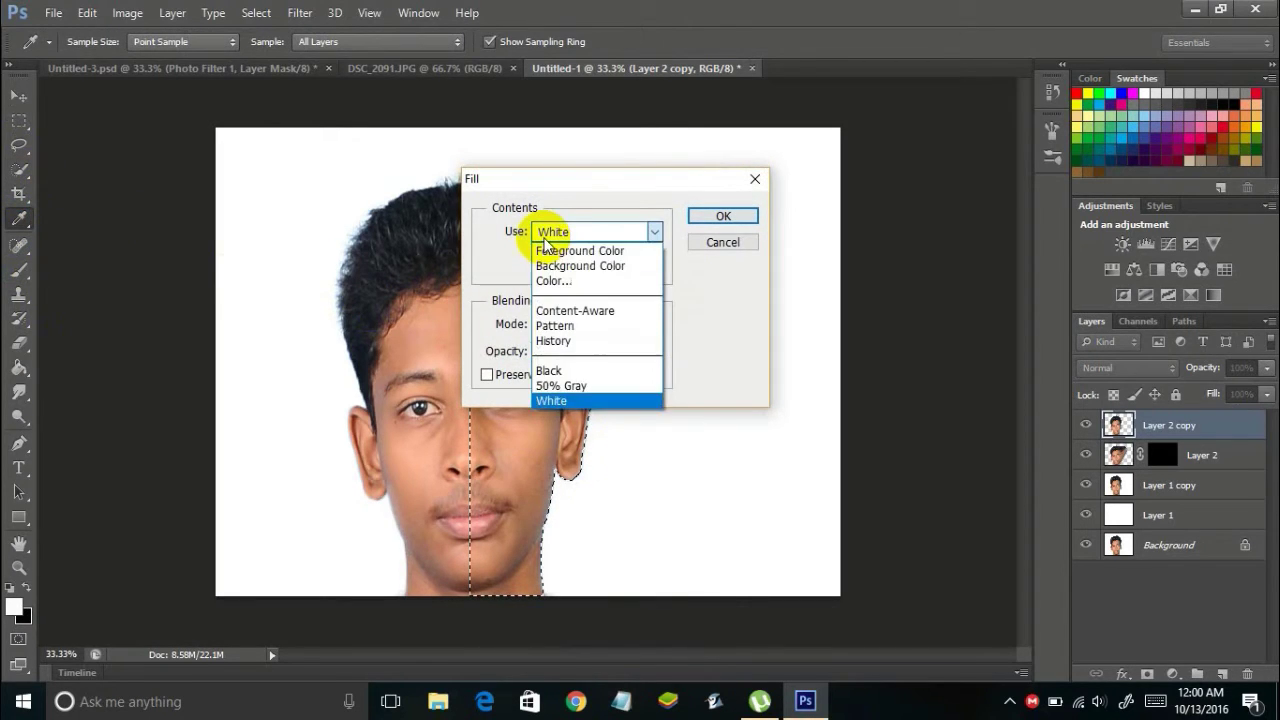
click(555, 399)
click(714, 218)
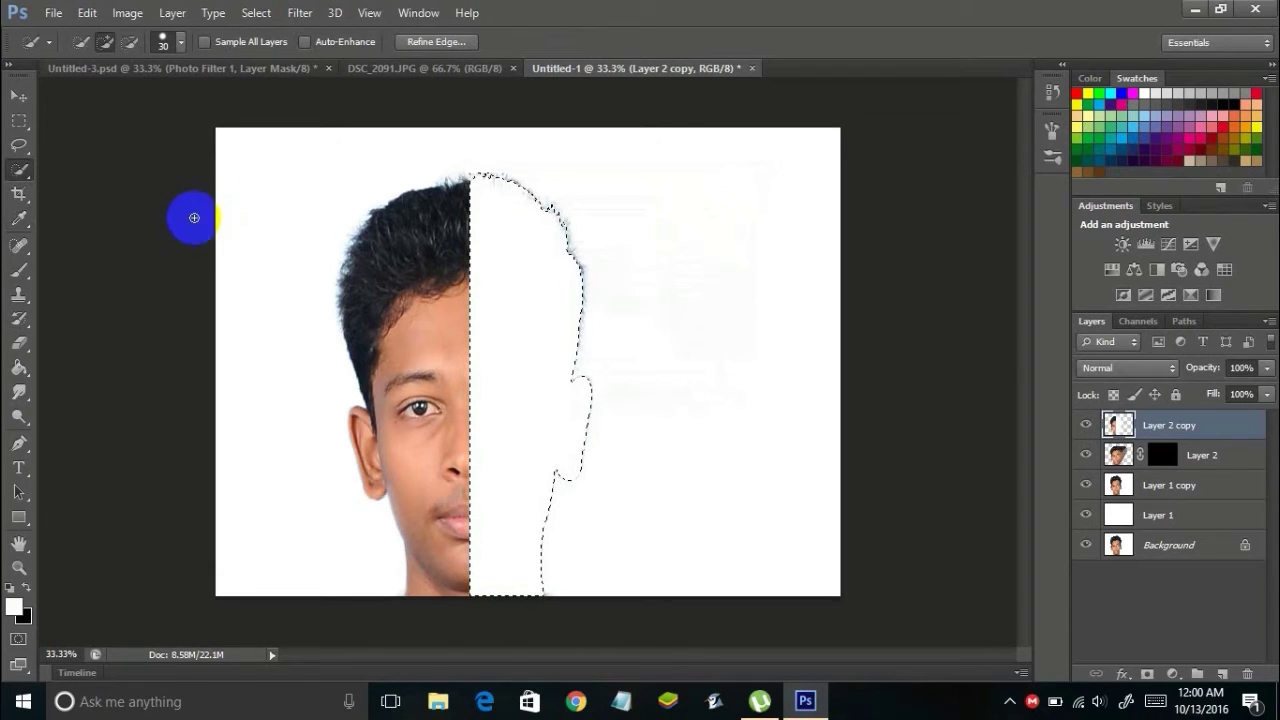
Erase a smoke shape from the white fill over the forehead and eye with the Eraser, using a 675 px smoke brush.
click(20, 345)
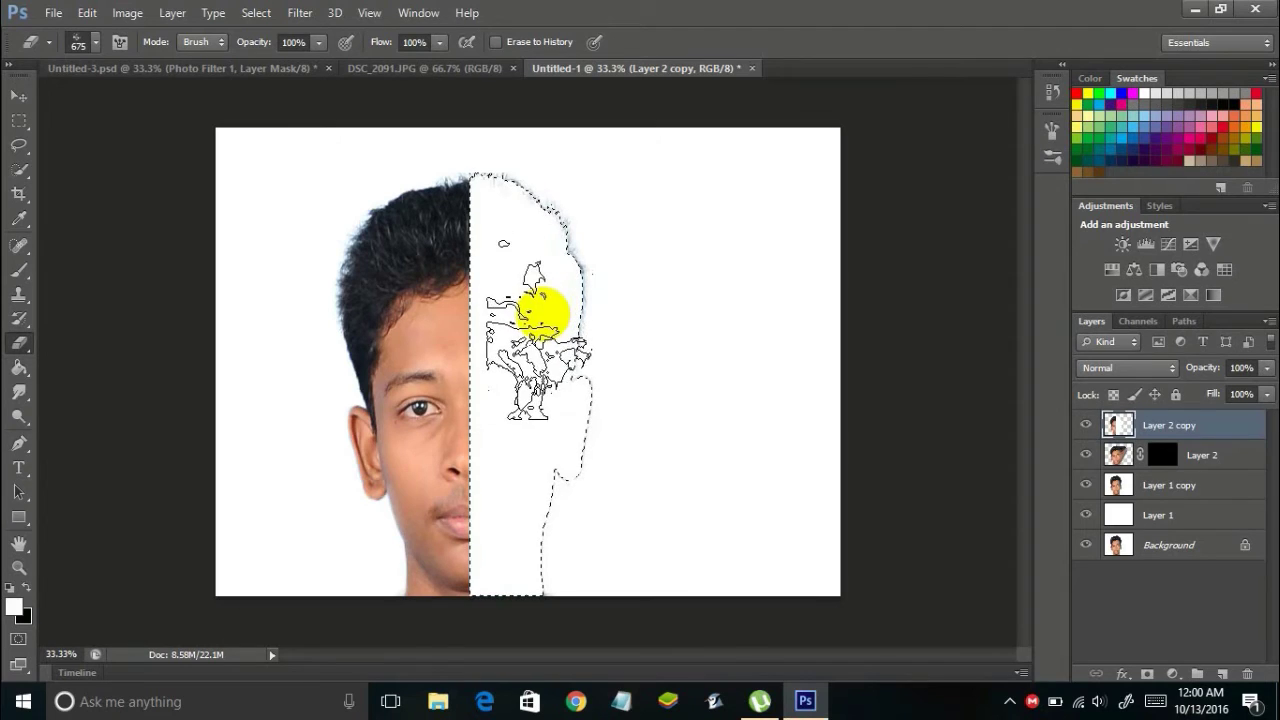
right_click(533, 262)
scroll(657, 429, down, 5)
scroll(666, 438, down, 6)
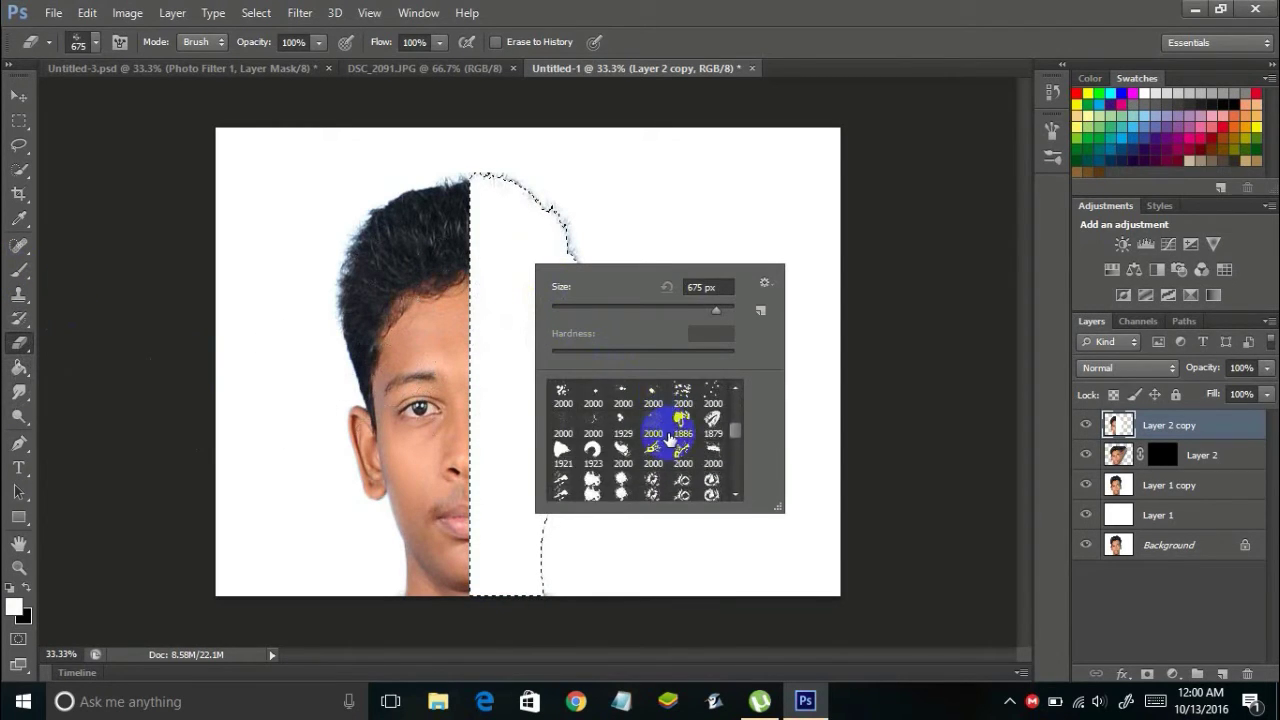
click(680, 440)
click(657, 482)
scroll(657, 460, down, 1)
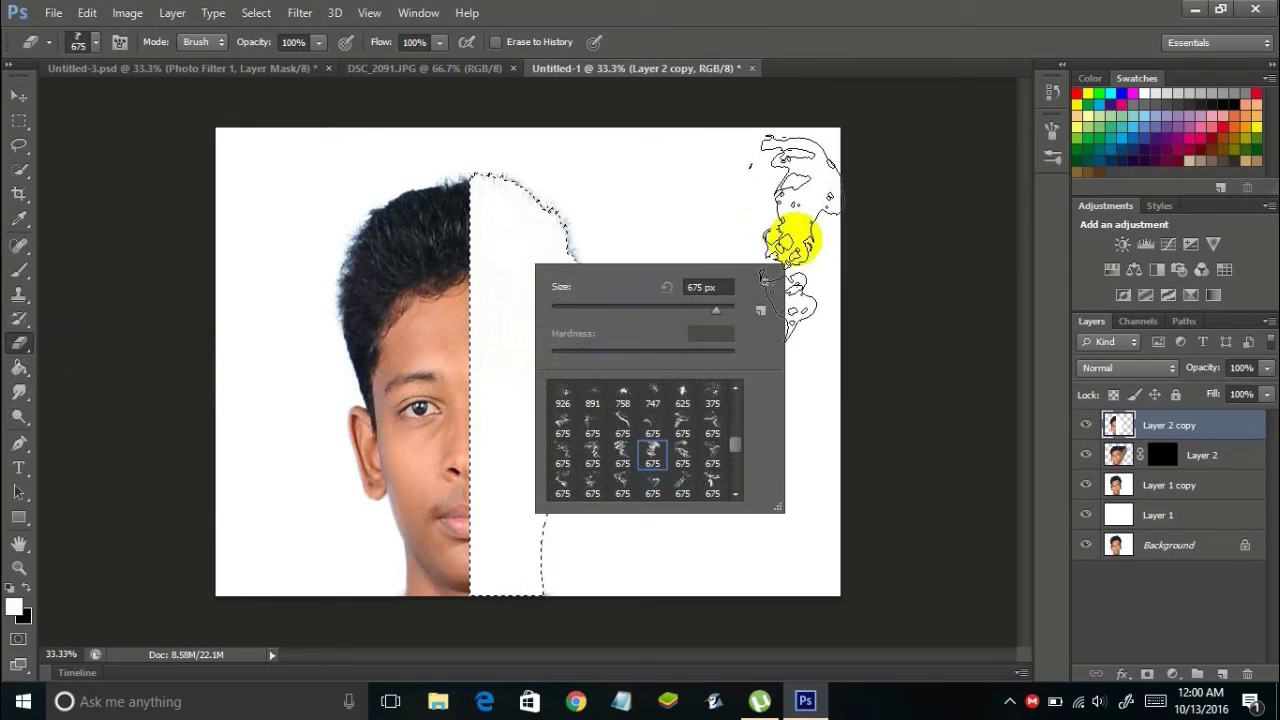
click(929, 233)
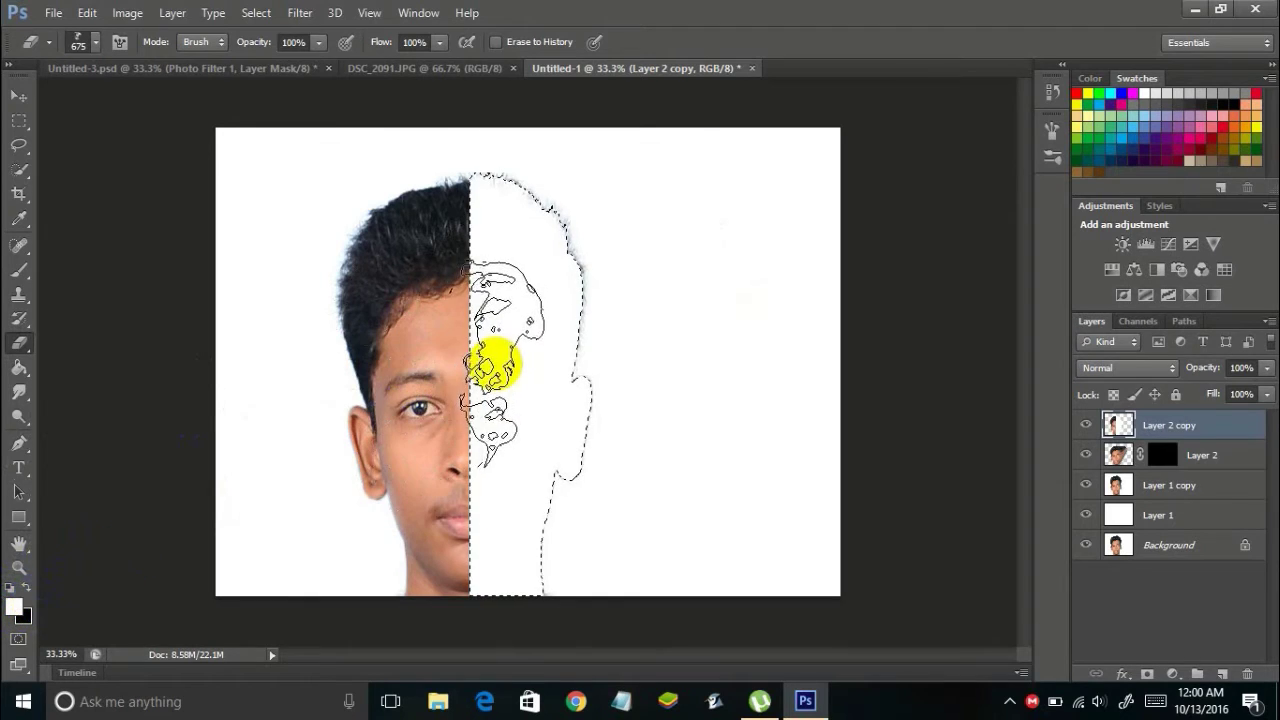
drag(515, 345, 513, 340)
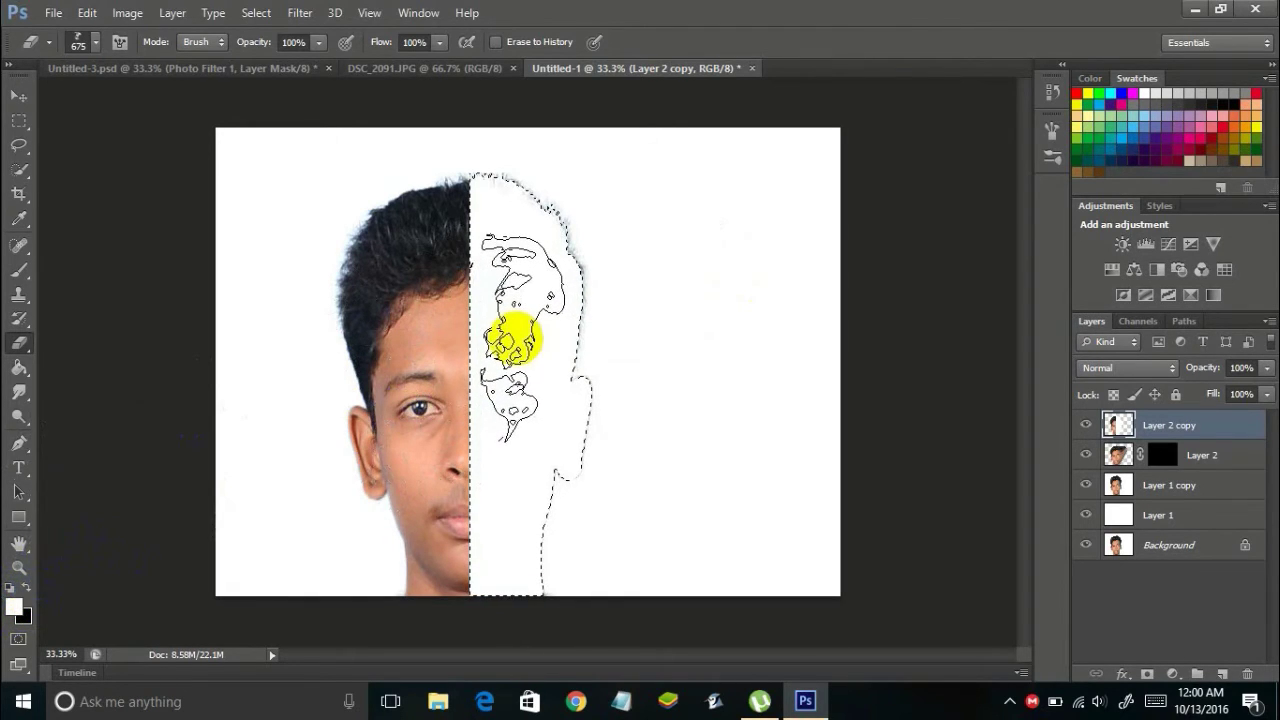
mouse_move(580, 485)
mouse_down()
mouse_move(582, 398)
mouse_move(637, 408)
mouse_move(740, 352)
mouse_up()
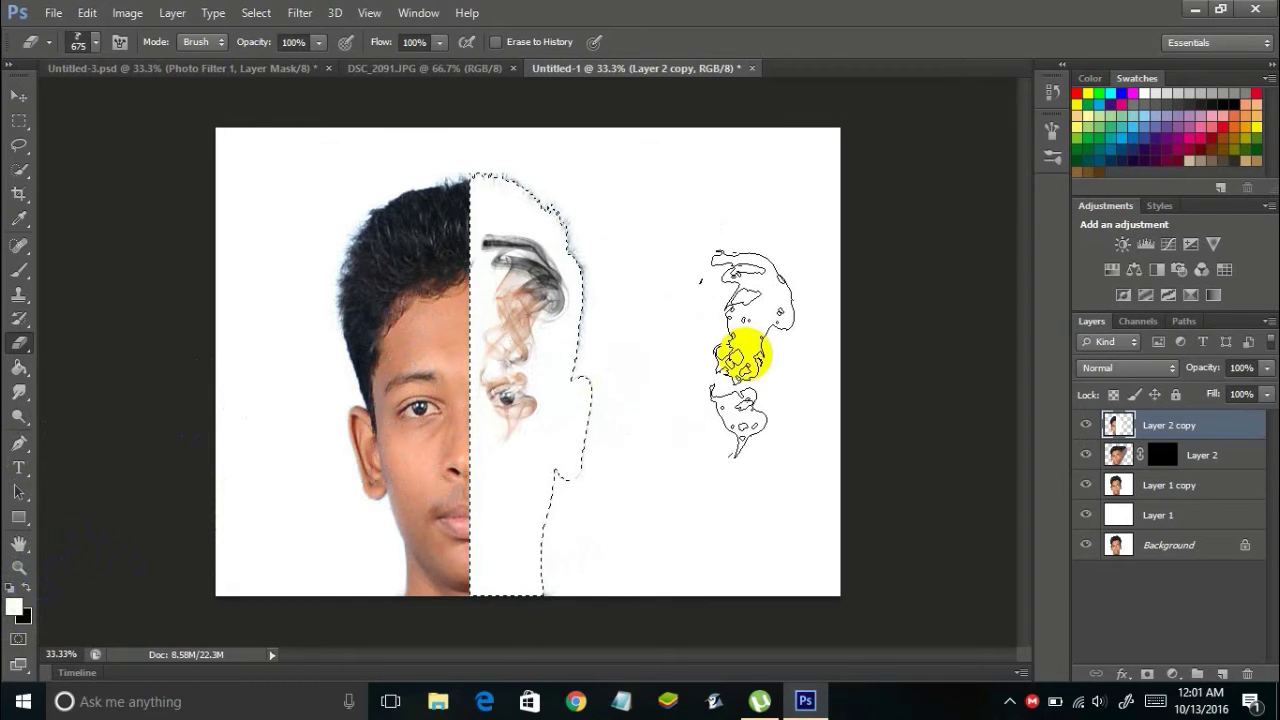
mouse_move(740, 352)
mouse_down()
mouse_move(674, 366)
mouse_move(663, 303)
mouse_up()
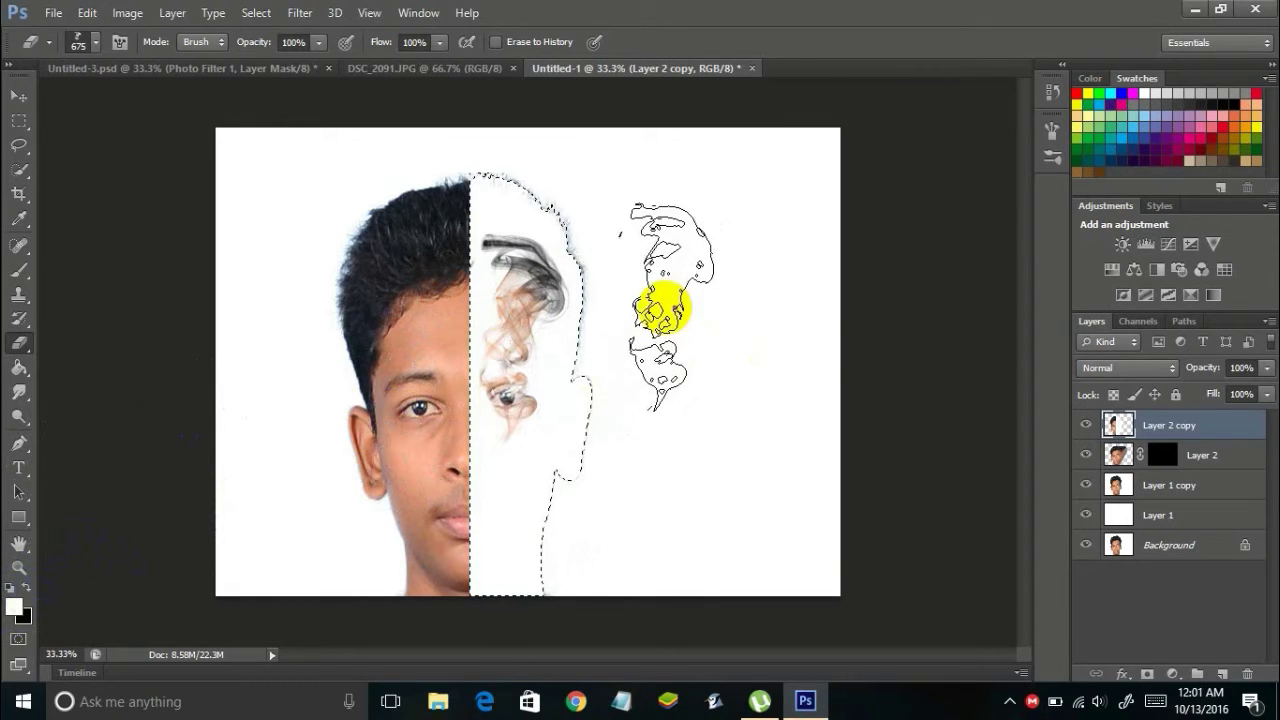
Erase more of the white fill over the mouth, neck and upper hair using different 675 px smoke brush tips.
right_click(668, 305)
click(763, 500)
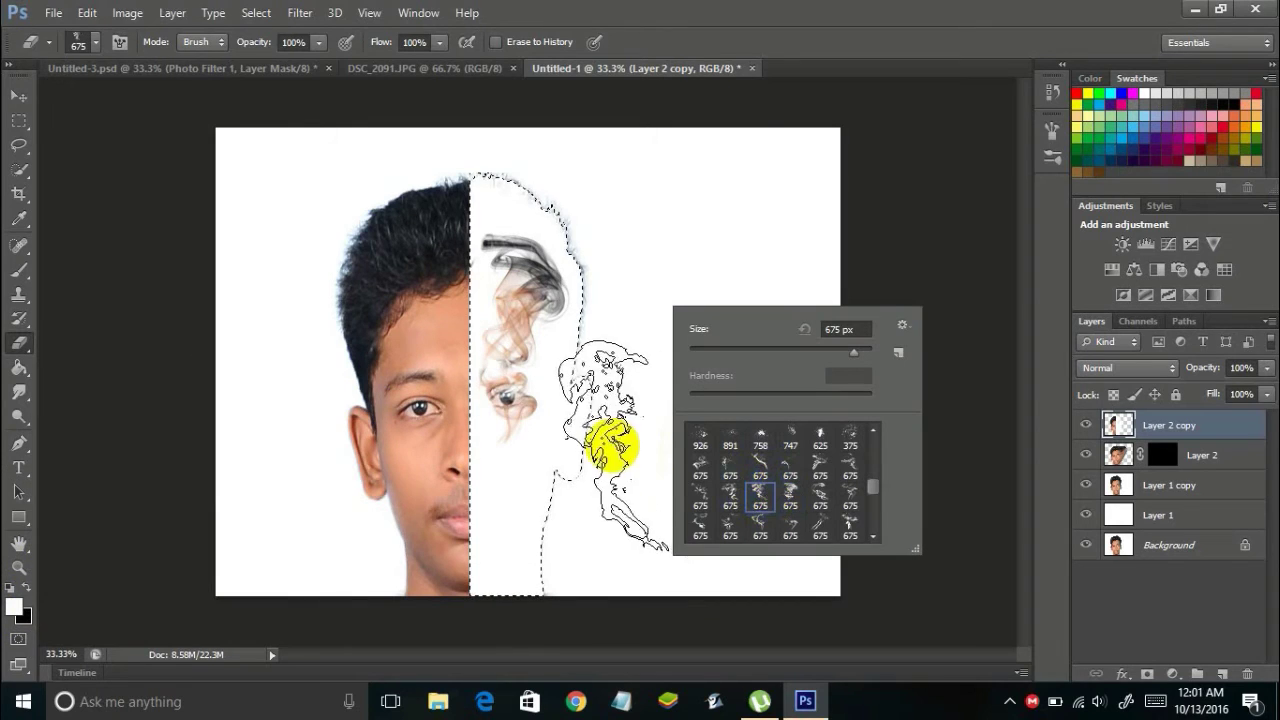
click(714, 494)
click(722, 463)
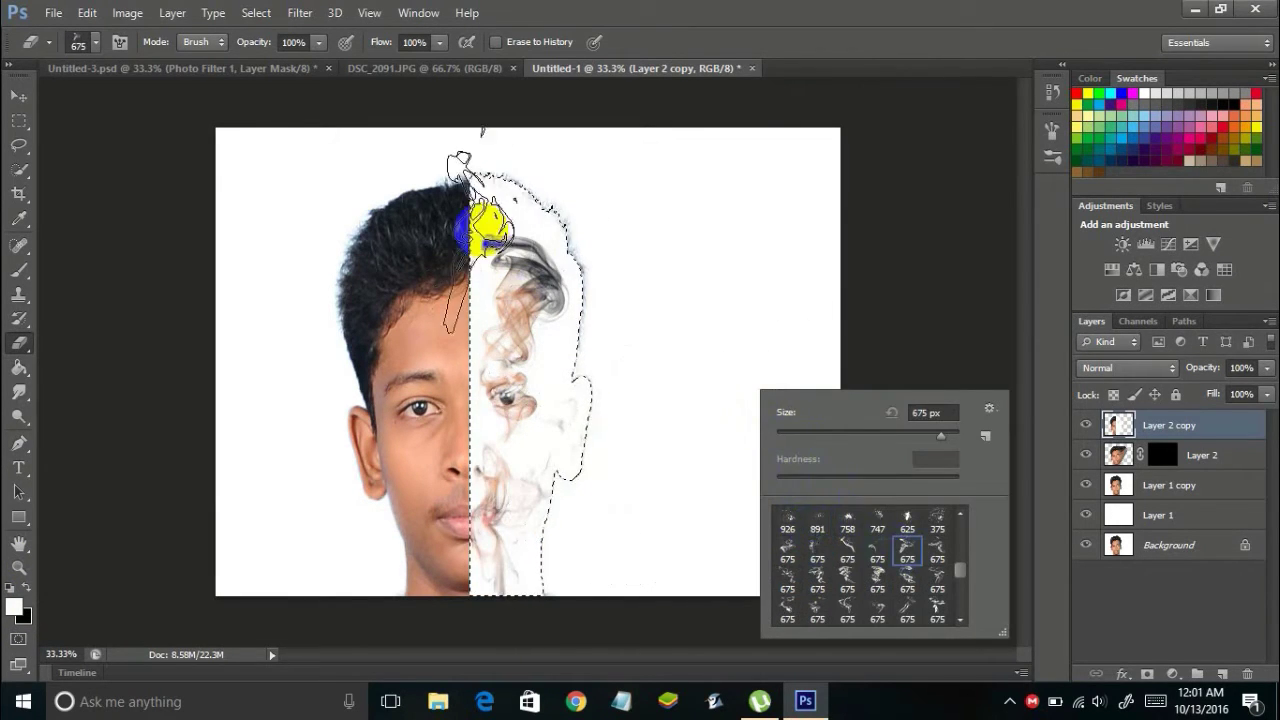
click(497, 245)
right_click(768, 323)
click(945, 488)
click(551, 209)
Erase smoke shapes from the white fill along the jaw, ear and lower neck, switching between 675 px smoke tips.
right_click(757, 356)
click(873, 547)
click(904, 547)
click(571, 491)
right_click(712, 289)
click(798, 511)
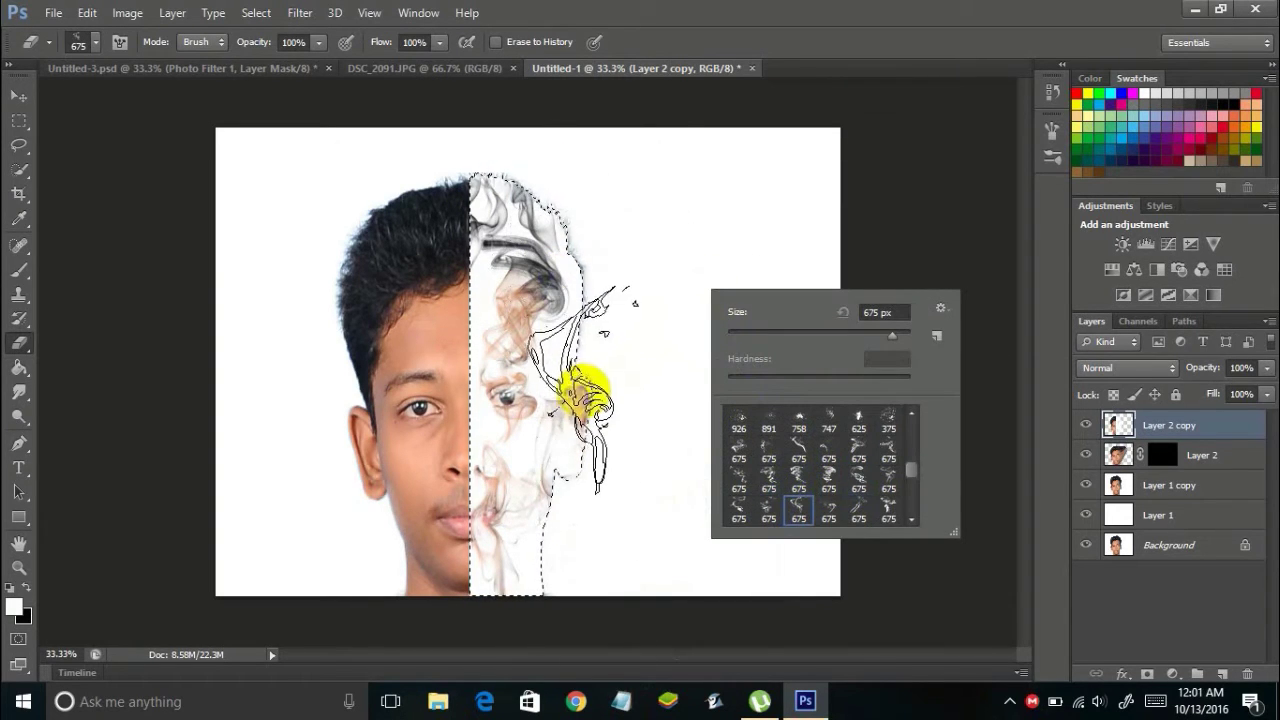
click(594, 371)
right_click(759, 383)
click(822, 602)
click(571, 571)
Erase smoke wisps over the forehead with a 675 px tip, and over the cheek and outer eye area with reduced smoke tips of about 360 px.
right_click(699, 364)
click(756, 525)
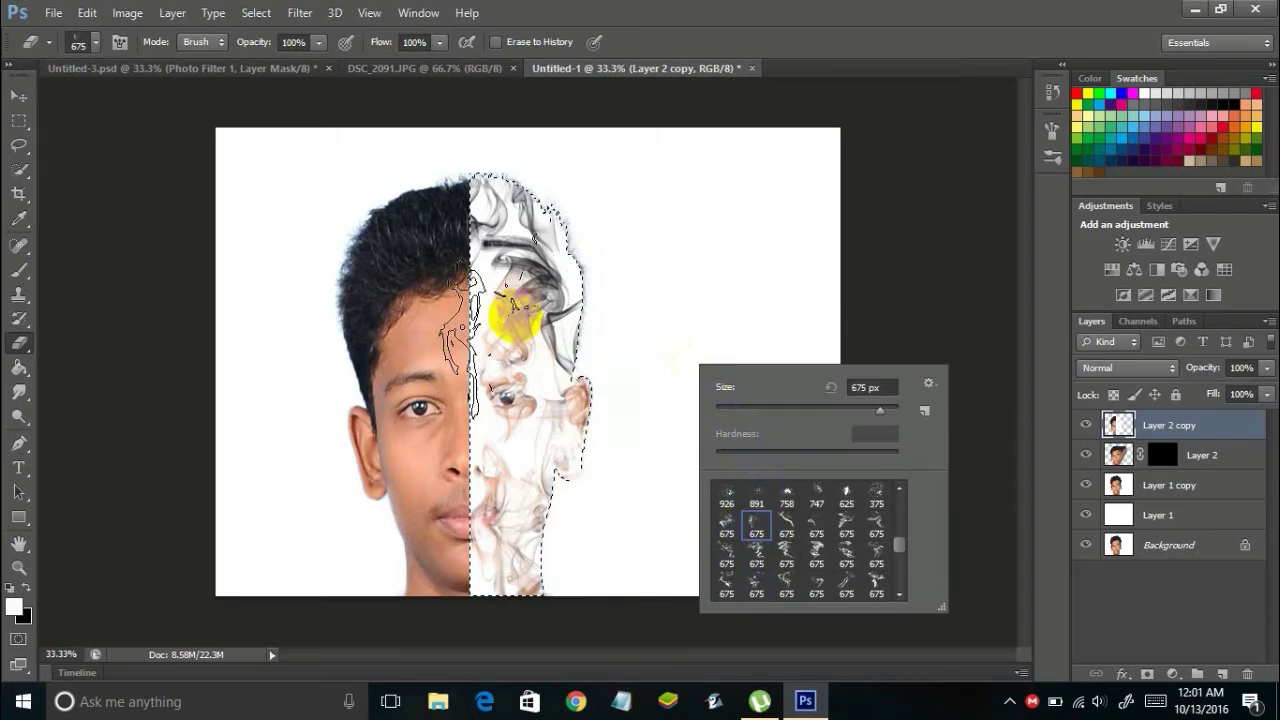
click(533, 328)
right_click(848, 291)
click(934, 482)
click(1016, 336)
click(526, 482)
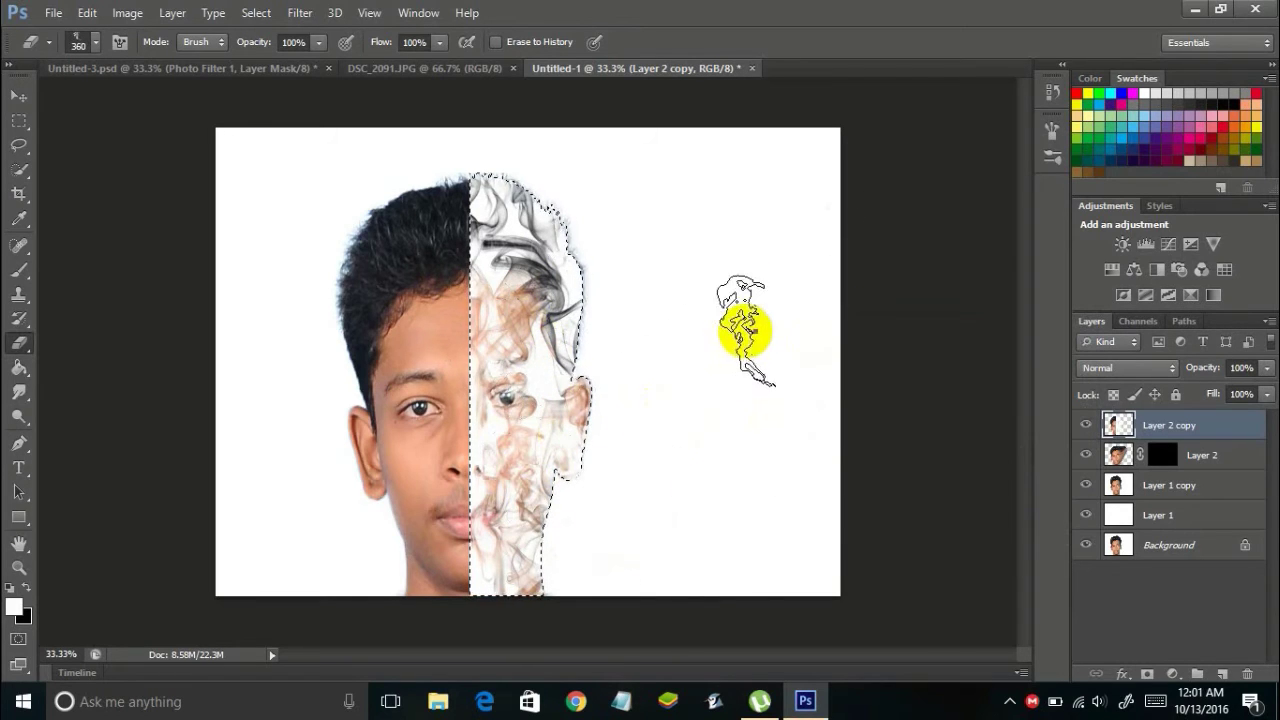
right_click(752, 329)
click(814, 516)
click(925, 371)
click(555, 374)
Erase smoke shapes from the white fill at the side of the hair and the base of the neck with 675 px tips.
right_click(736, 287)
click(858, 446)
click(569, 279)
right_click(803, 402)
click(830, 594)
click(503, 600)
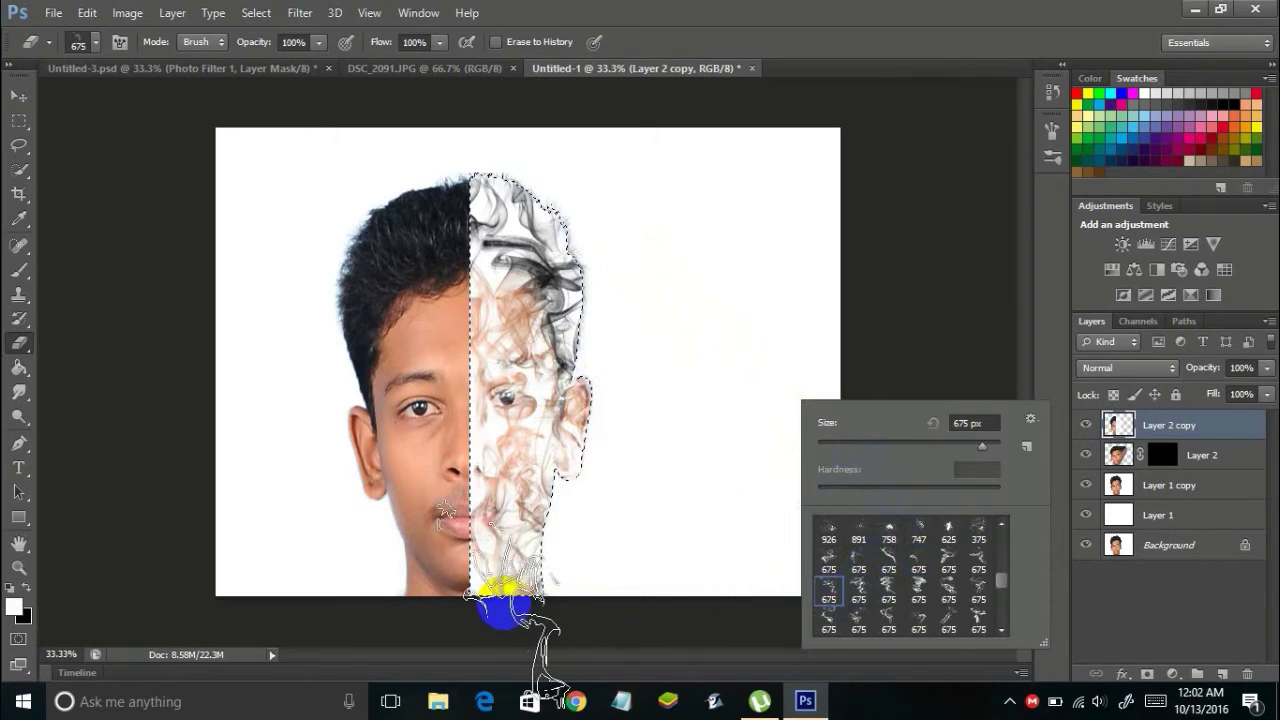
Clear the half-head selection and make the black layer mask of Layer 2 active.
key(b)
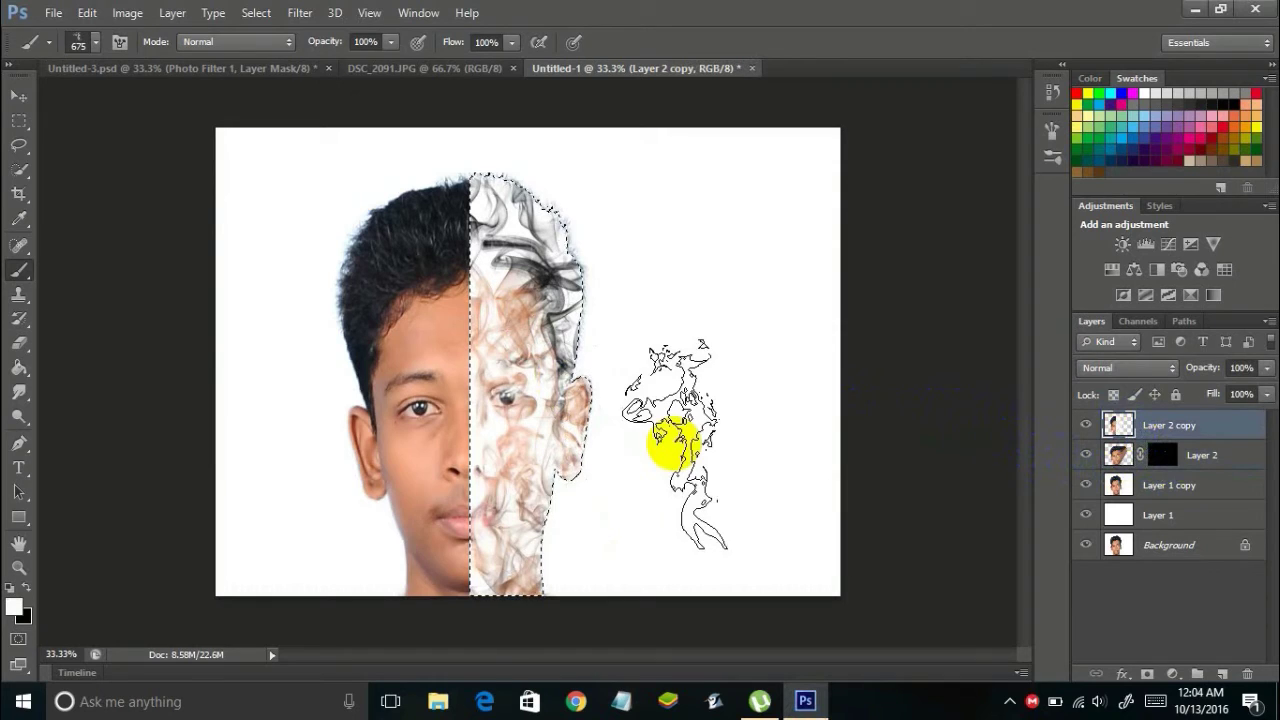
click(20, 121)
right_click(527, 242)
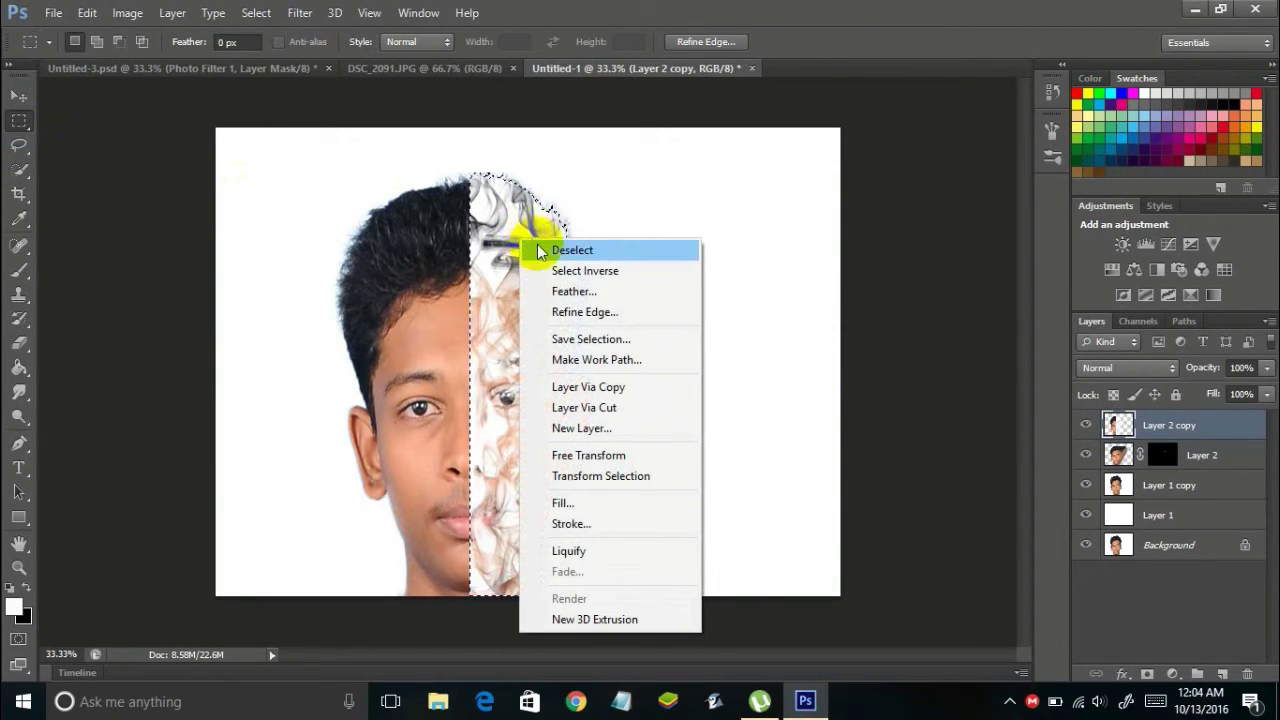
click(545, 250)
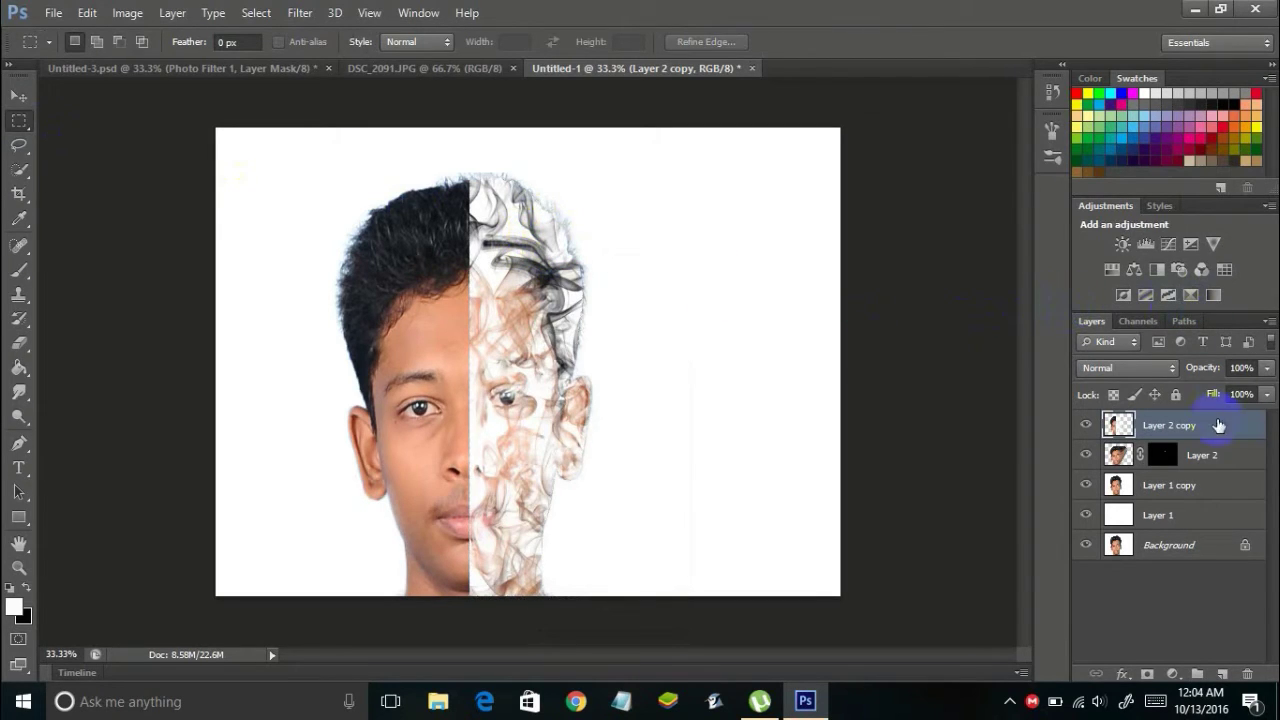
click(1166, 460)
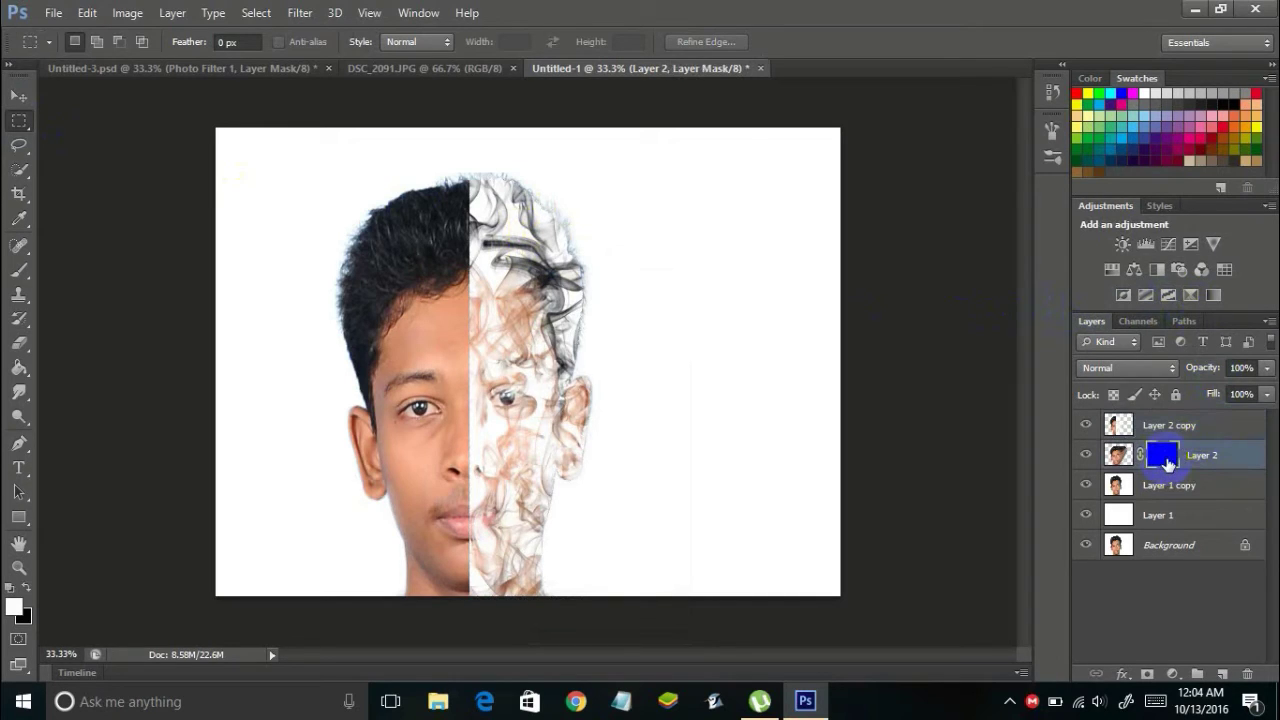
key(ctrl+i)
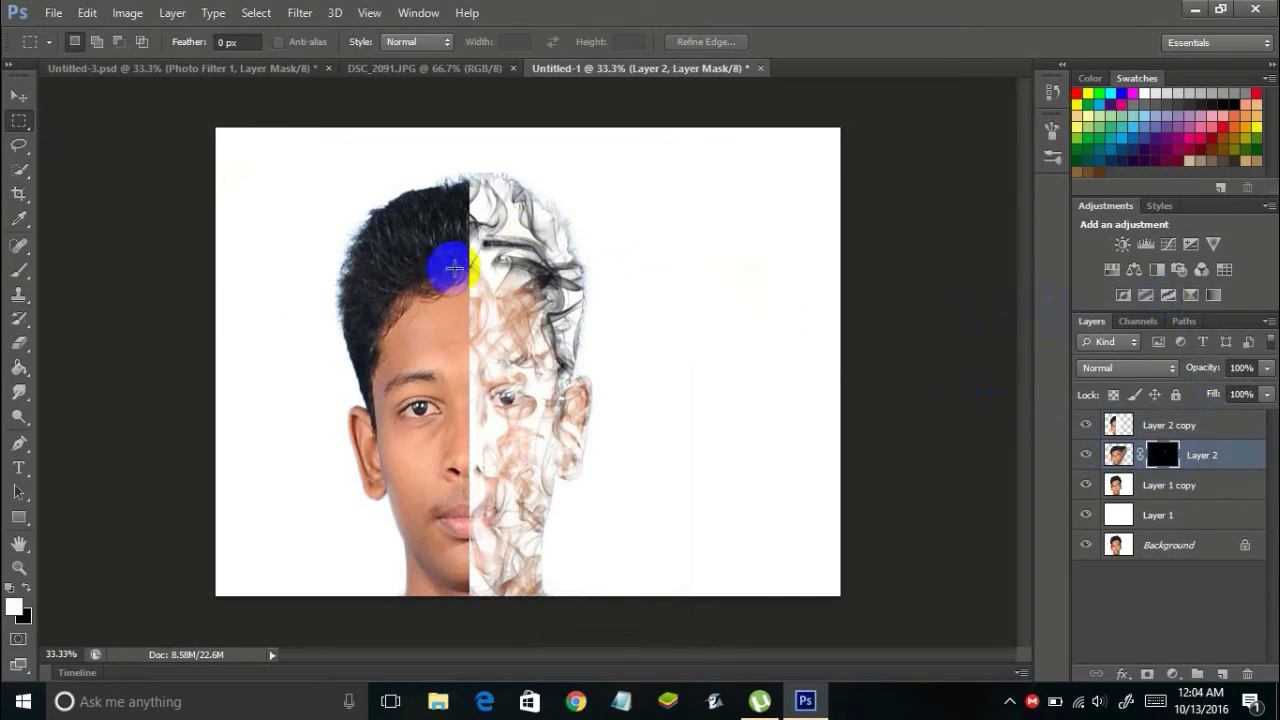
Paint a white smoke shape on Layer 2's mask just outside the erased half of the head with a 675 px smoke brush.
click(12, 272)
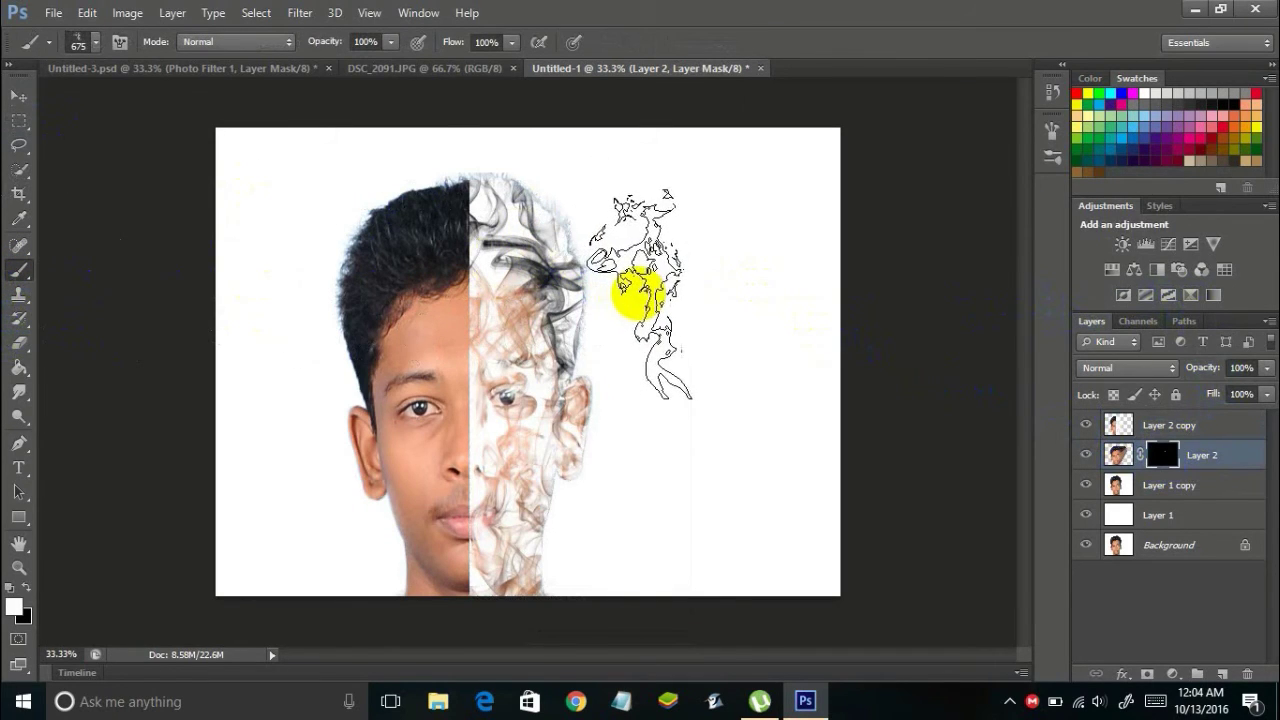
right_click(645, 292)
click(764, 482)
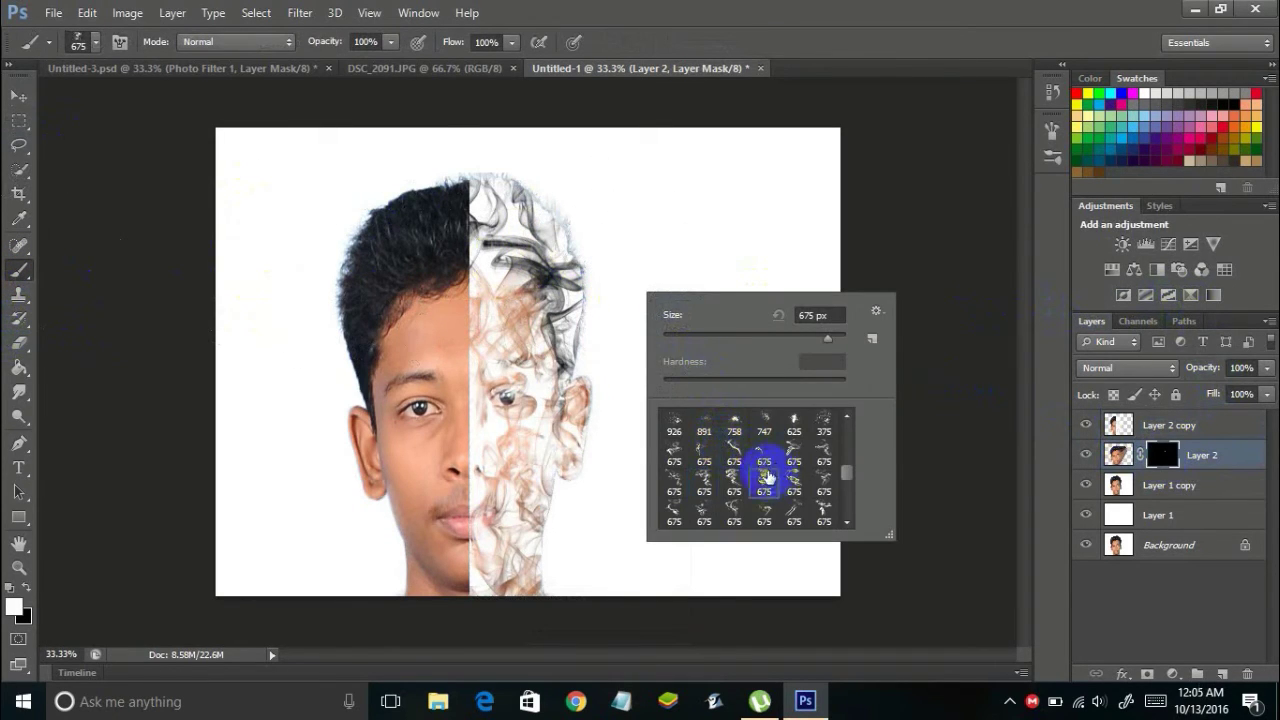
mouse_move(640, 300)
mouse_down()
mouse_move(631, 286)
mouse_move(655, 355)
mouse_up()
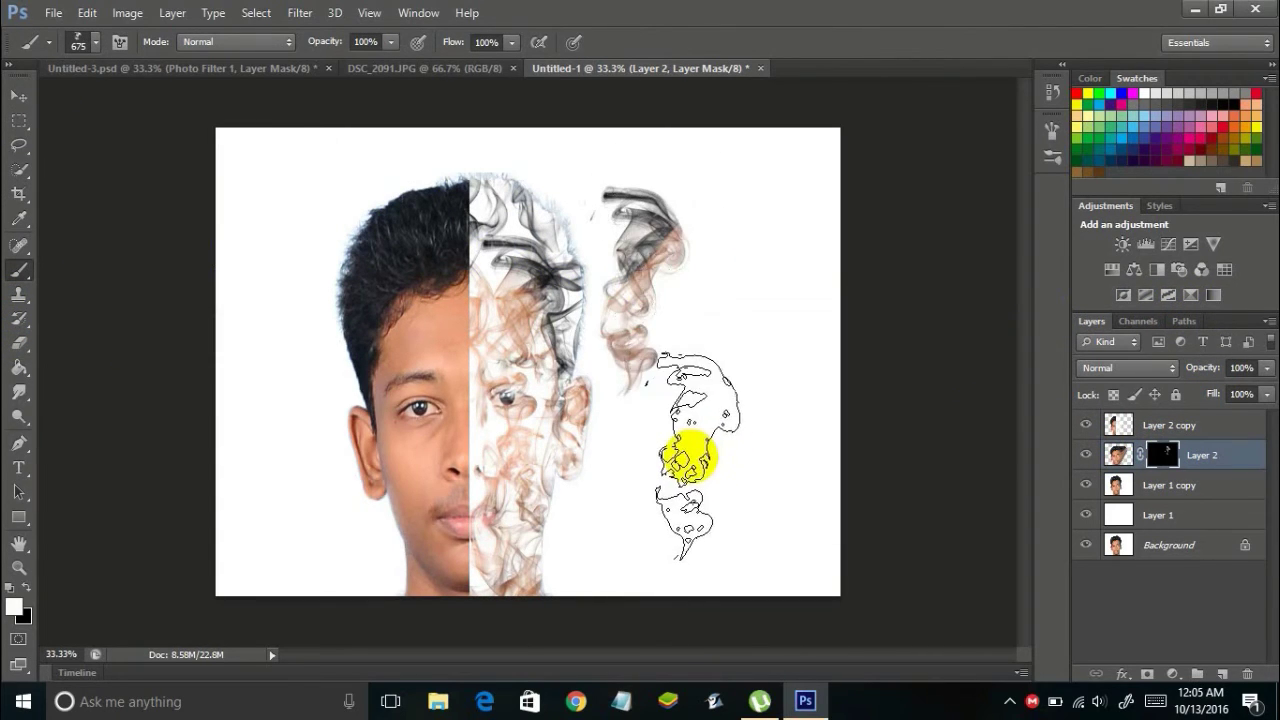
Extend the smoke outward on Layer 2's mask by stamping different 675 px smoke brushes beside and below the first shape.
right_click(718, 264)
click(803, 458)
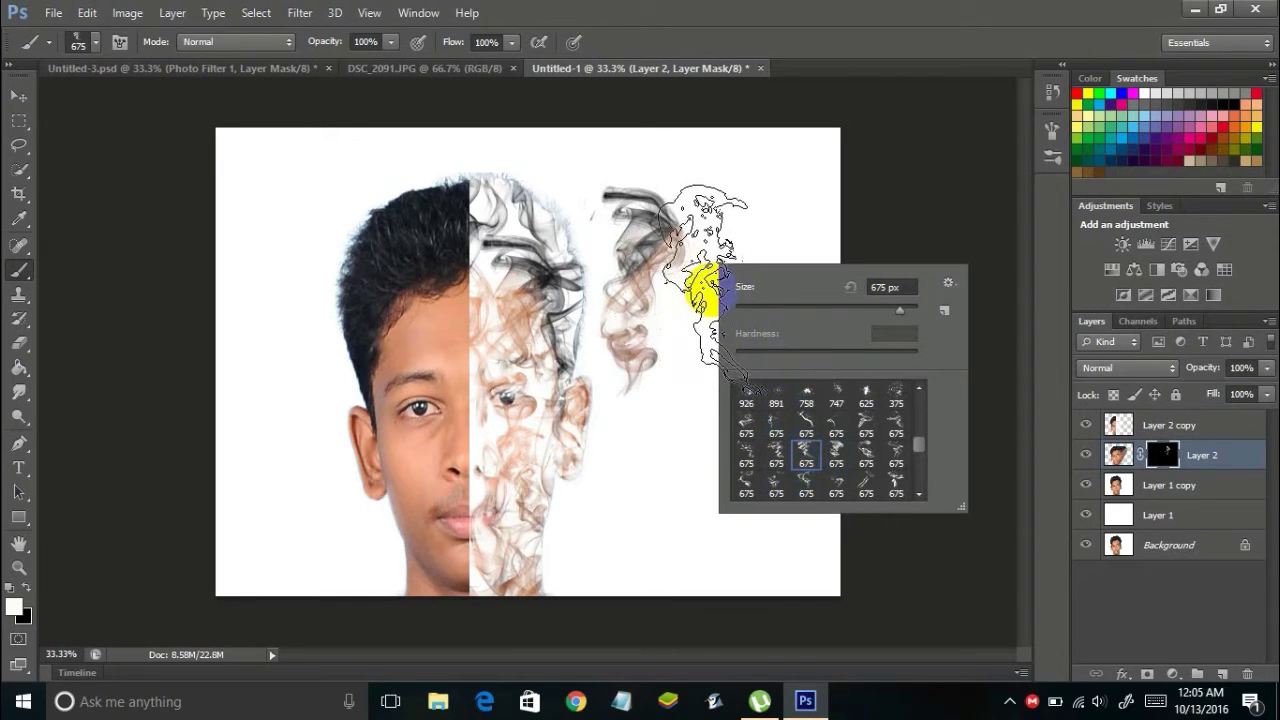
click(778, 455)
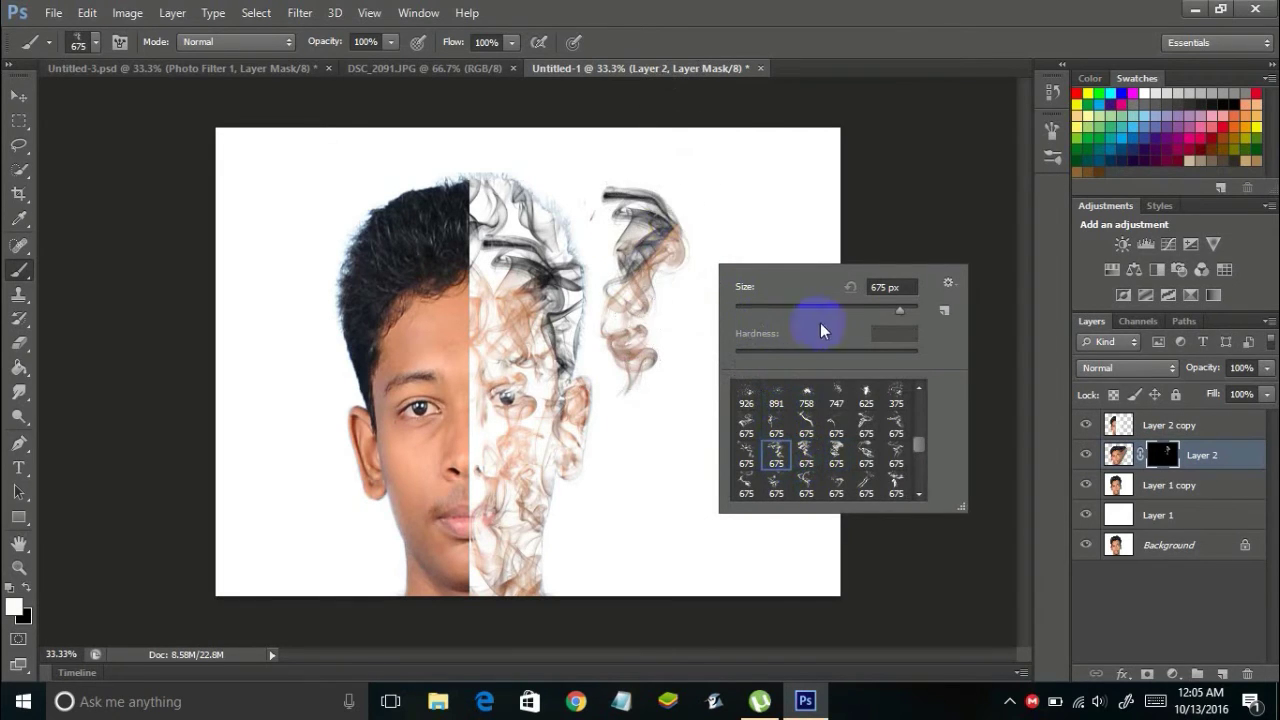
click(694, 229)
right_click(755, 326)
click(790, 516)
click(668, 368)
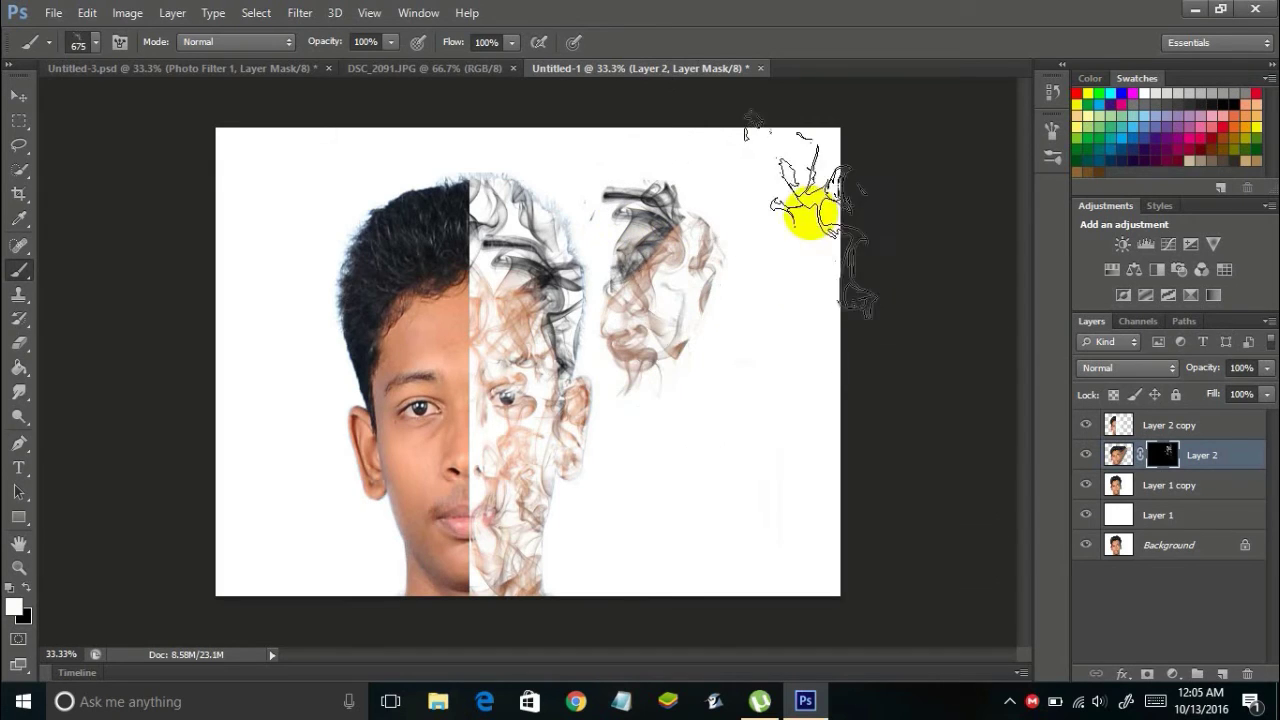
Fill the gaps on Layer 2's mask with 675 px smoke stamps beside the ear, at the outer edge and next to the hair.
right_click(755, 320)
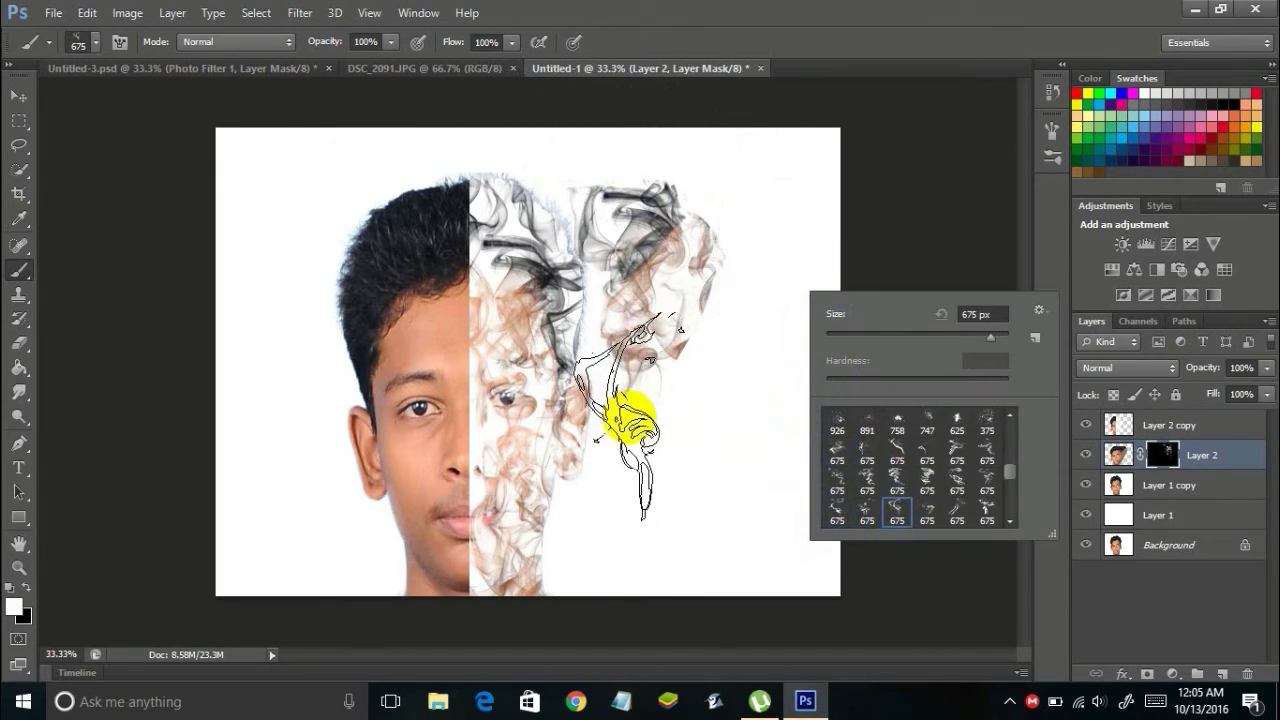
click(628, 415)
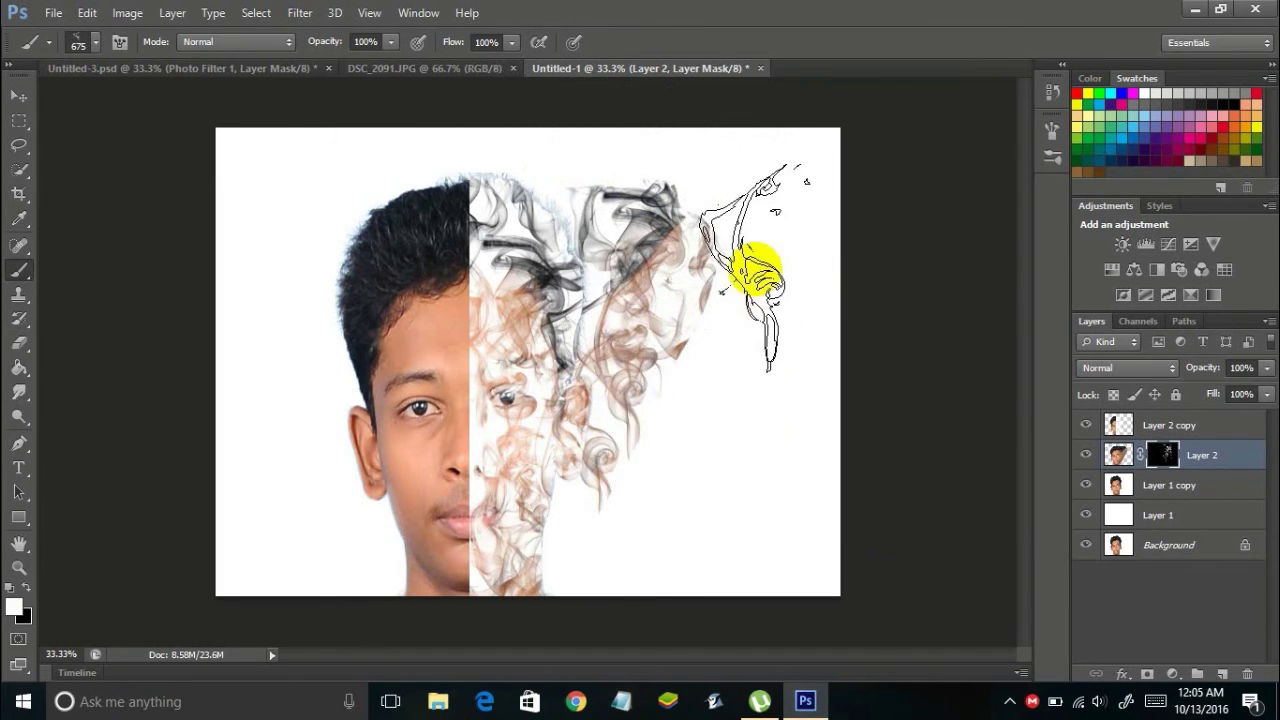
right_click(729, 248)
click(901, 462)
click(698, 270)
click(578, 166)
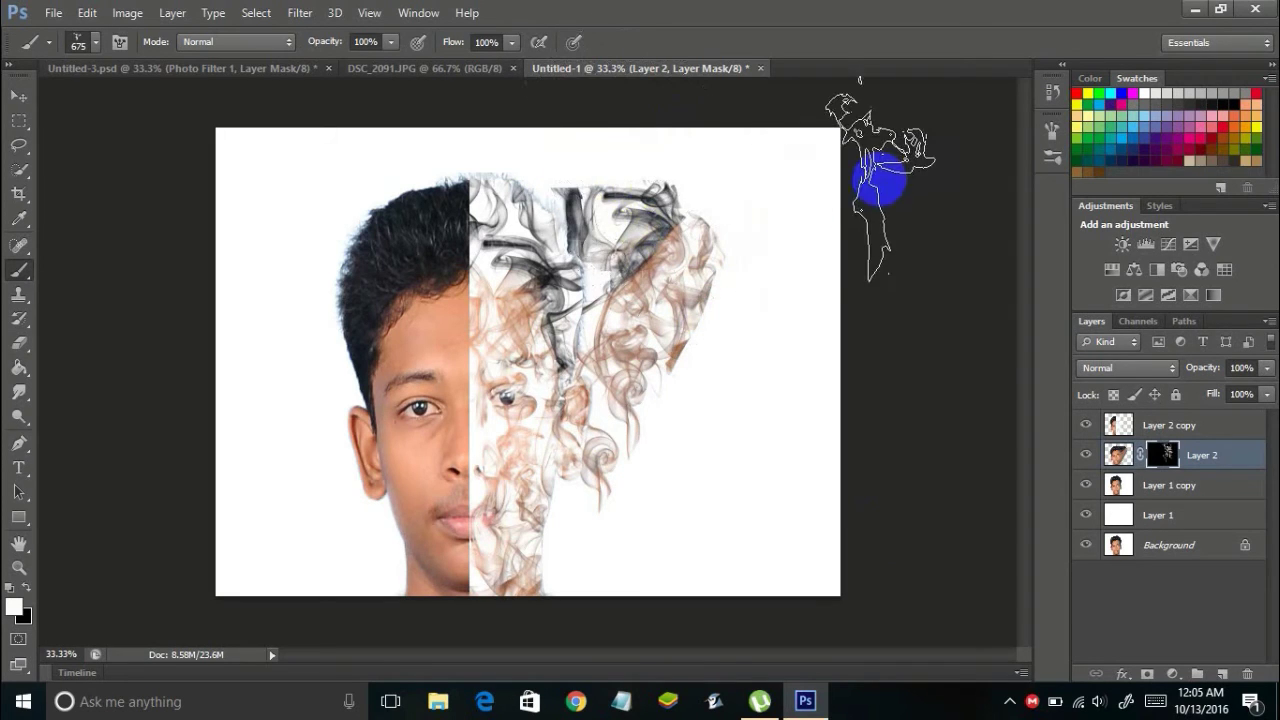
Try a 675 px smoke stamp beside the jaw on Layer 2's mask, and undo it.
right_click(774, 356)
click(840, 574)
click(610, 530)
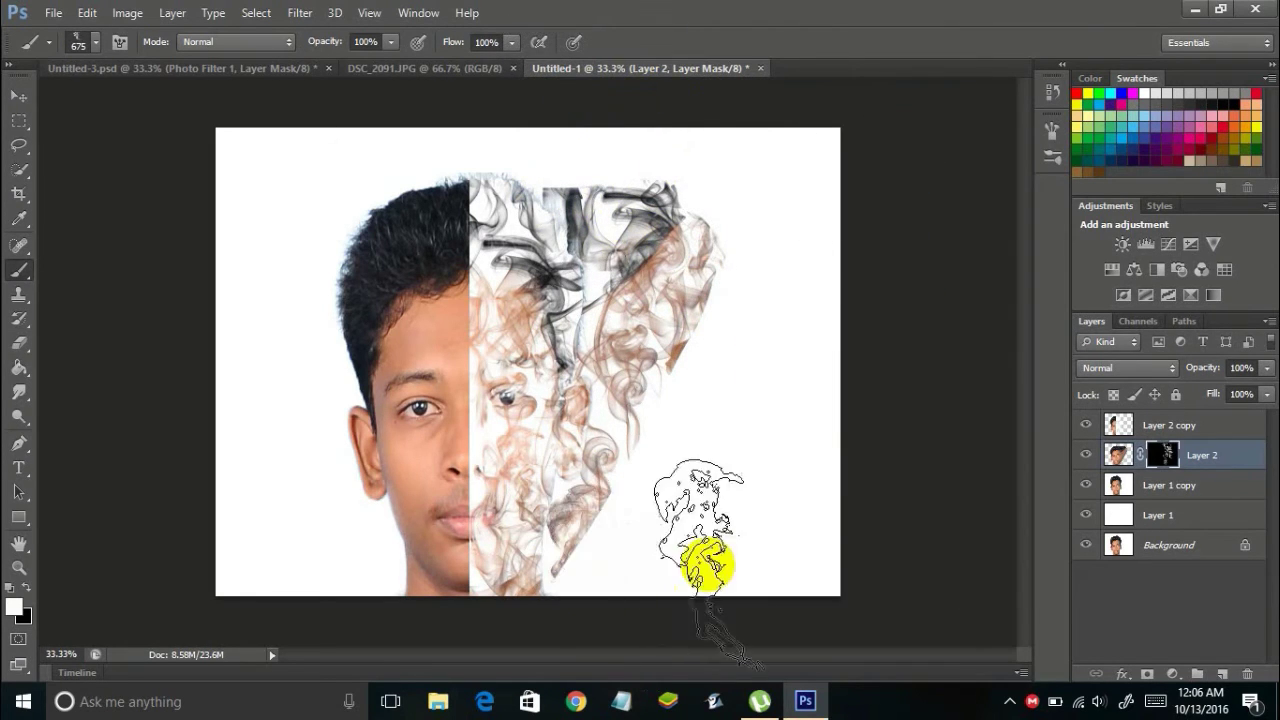
key(ctrl+z)
Stamp another 675 px smoke brush tip beside the jaw on Layer 2's mask, and make the layer's image active instead of its mask.
right_click(786, 423)
click(880, 634)
click(623, 514)
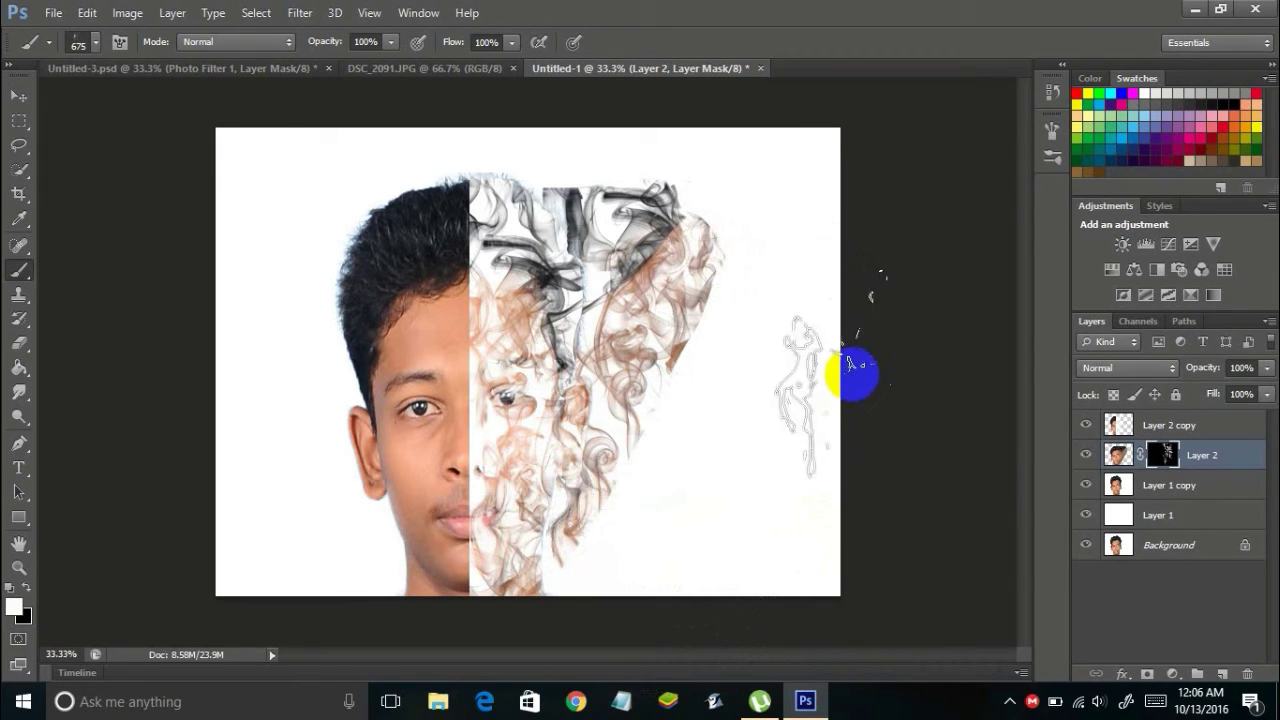
click(1121, 466)
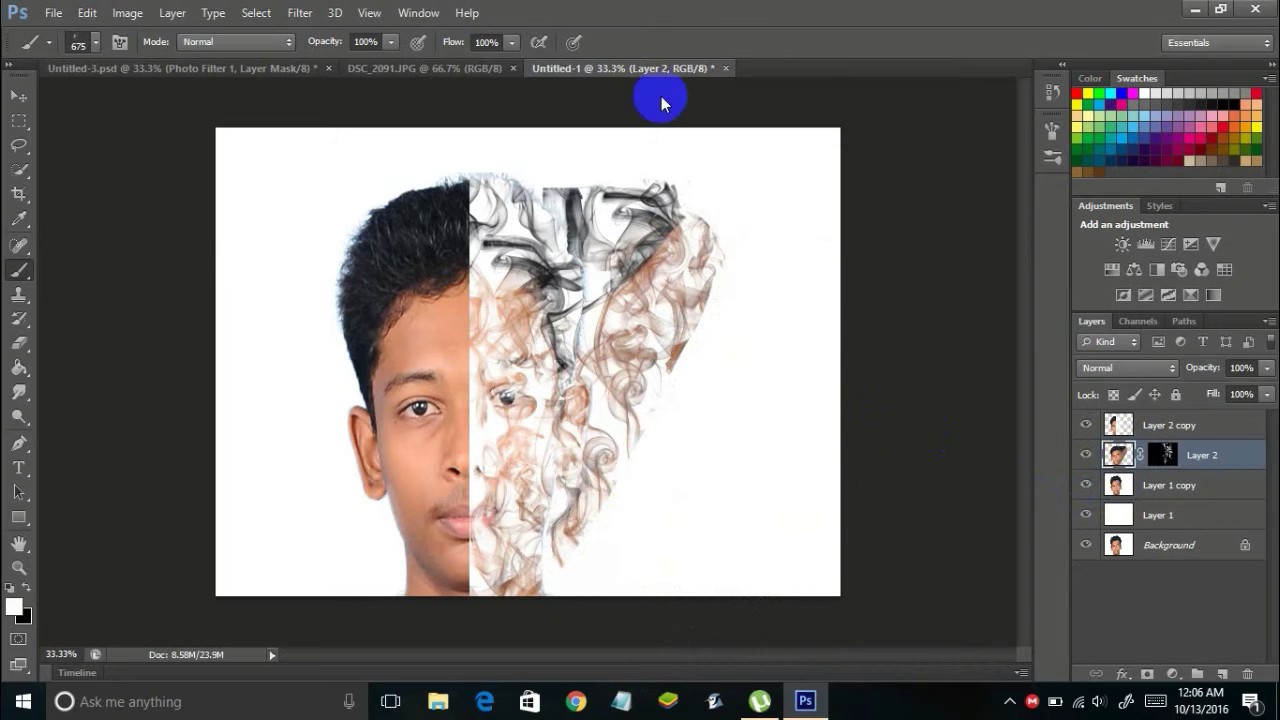
Liquify Layer 2's image with a 300 brush, pushing the stretched cheek edge inward and pulling the smeared hair upward and outward.
click(300, 13)
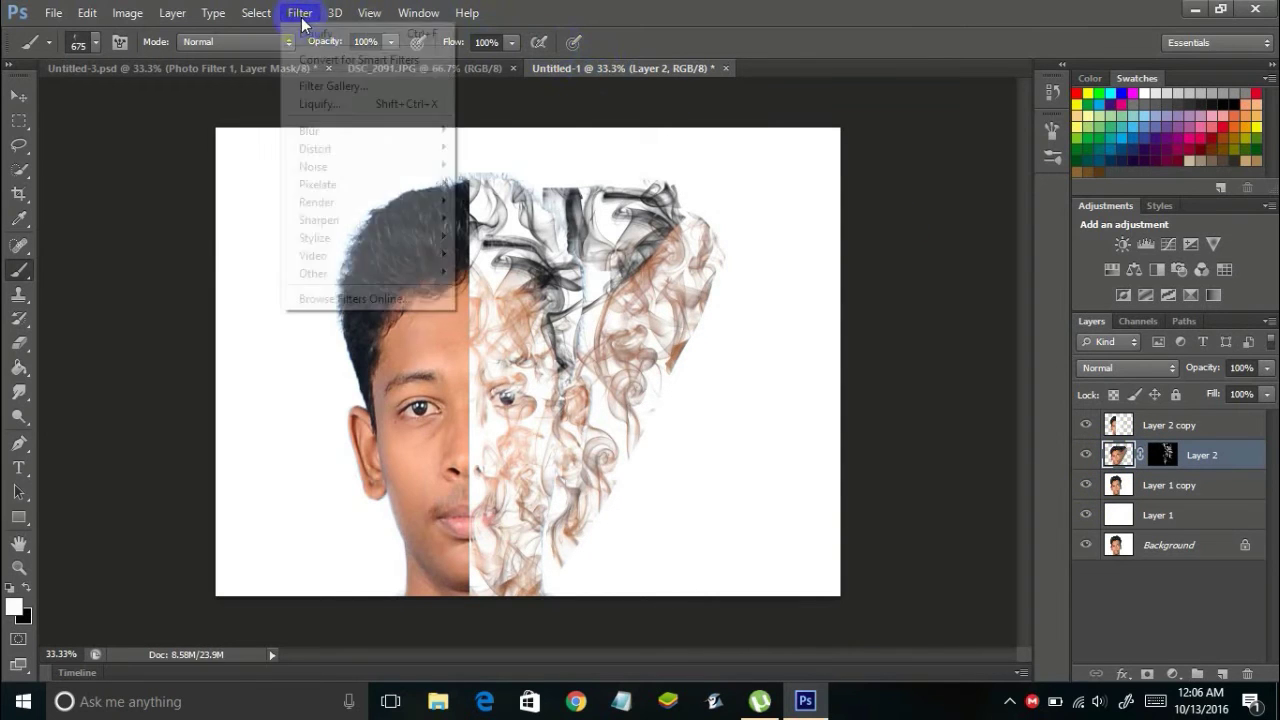
click(326, 104)
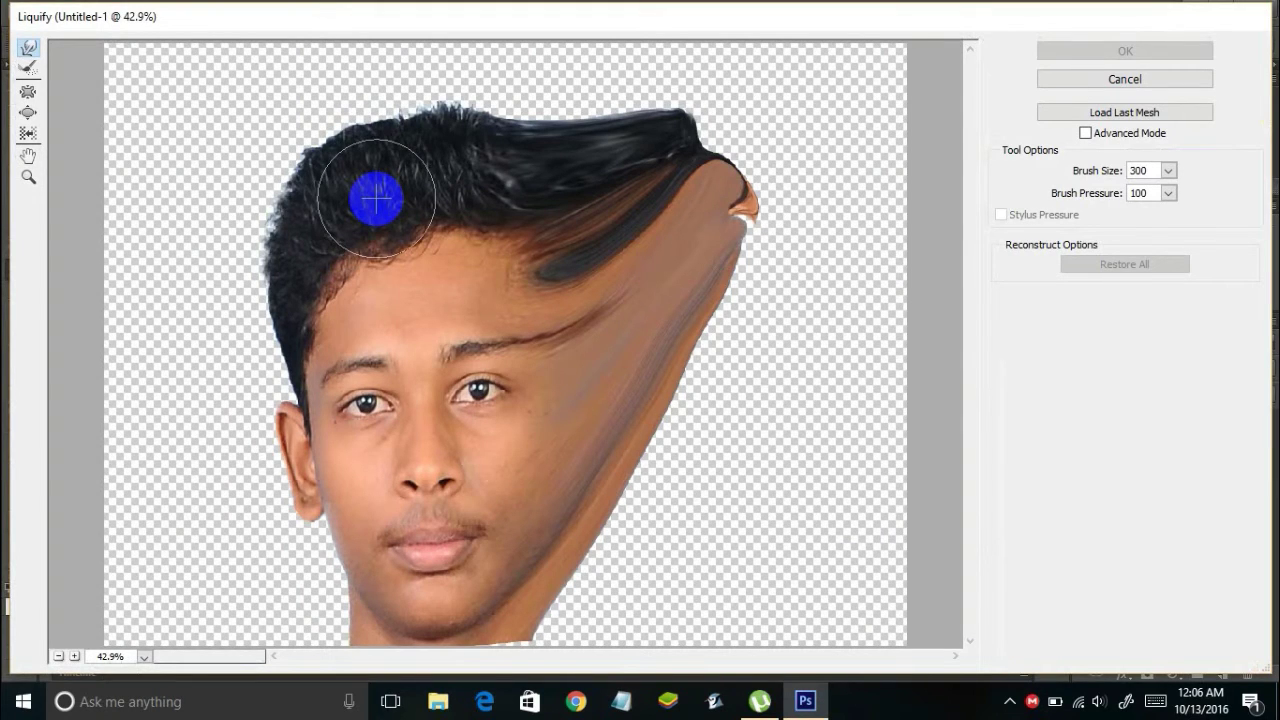
drag(546, 537, 592, 316)
mouse_move(614, 590)
mouse_down()
mouse_move(605, 543)
mouse_move(646, 258)
mouse_move(645, 398)
mouse_move(681, 259)
mouse_move(675, 354)
mouse_move(688, 222)
mouse_move(674, 397)
mouse_move(690, 323)
mouse_move(688, 200)
mouse_move(720, 212)
mouse_move(709, 178)
mouse_move(739, 212)
mouse_move(739, 226)
mouse_move(711, 156)
mouse_move(727, 228)
mouse_move(705, 155)
mouse_move(686, 277)
mouse_move(679, 198)
mouse_move(653, 204)
mouse_move(683, 180)
mouse_move(669, 181)
mouse_move(695, 155)
mouse_move(672, 155)
mouse_move(694, 125)
mouse_move(614, 142)
mouse_move(556, 127)
mouse_move(635, 85)
mouse_move(626, 104)
mouse_move(657, 90)
mouse_move(678, 119)
mouse_up()
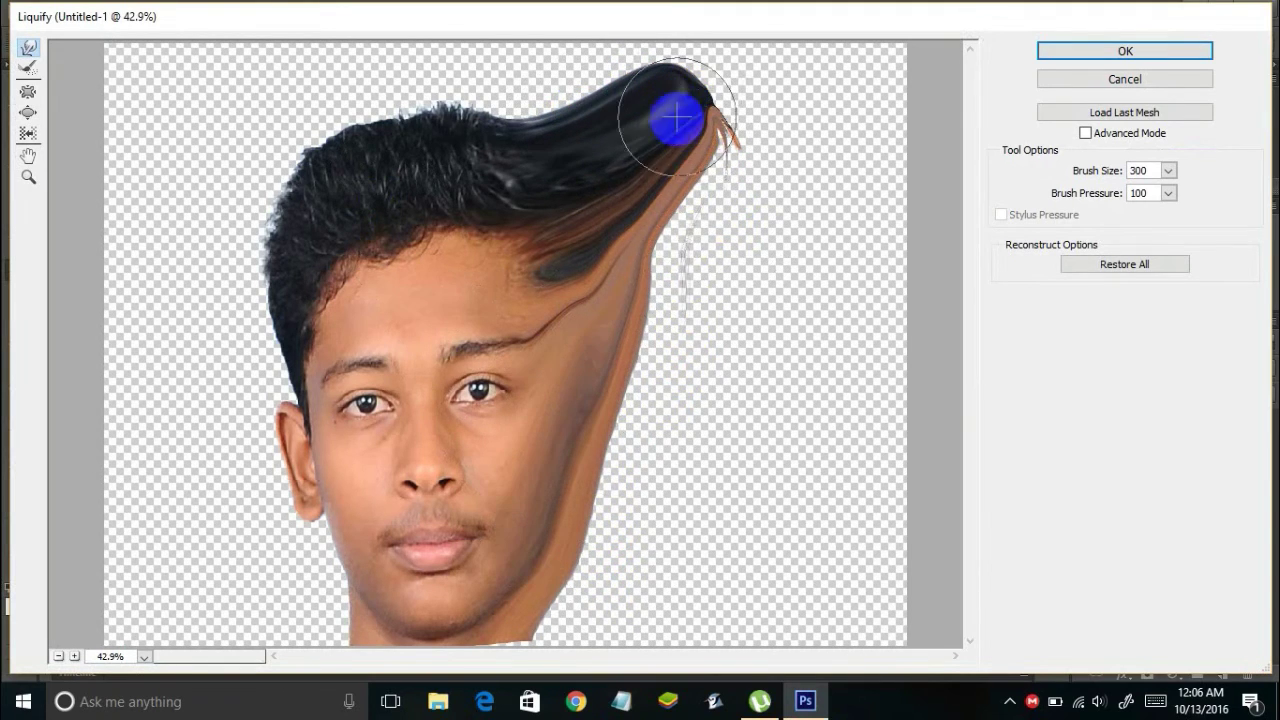
mouse_move(687, 206)
mouse_down()
mouse_move(672, 114)
mouse_move(580, 94)
mouse_move(506, 114)
mouse_move(525, 103)
mouse_up()
mouse_move(565, 92)
mouse_down()
mouse_move(631, 64)
mouse_move(650, 112)
mouse_move(651, 180)
mouse_move(690, 158)
mouse_move(700, 128)
mouse_move(732, 130)
mouse_move(710, 101)
mouse_move(666, 101)
mouse_move(714, 110)
mouse_move(712, 136)
mouse_move(723, 128)
mouse_move(702, 176)
mouse_move(725, 141)
mouse_move(708, 152)
mouse_move(717, 125)
mouse_move(642, 315)
mouse_move(655, 267)
mouse_move(603, 261)
mouse_move(648, 217)
mouse_move(646, 234)
mouse_move(671, 226)
mouse_move(746, 100)
mouse_up()
key(Return)
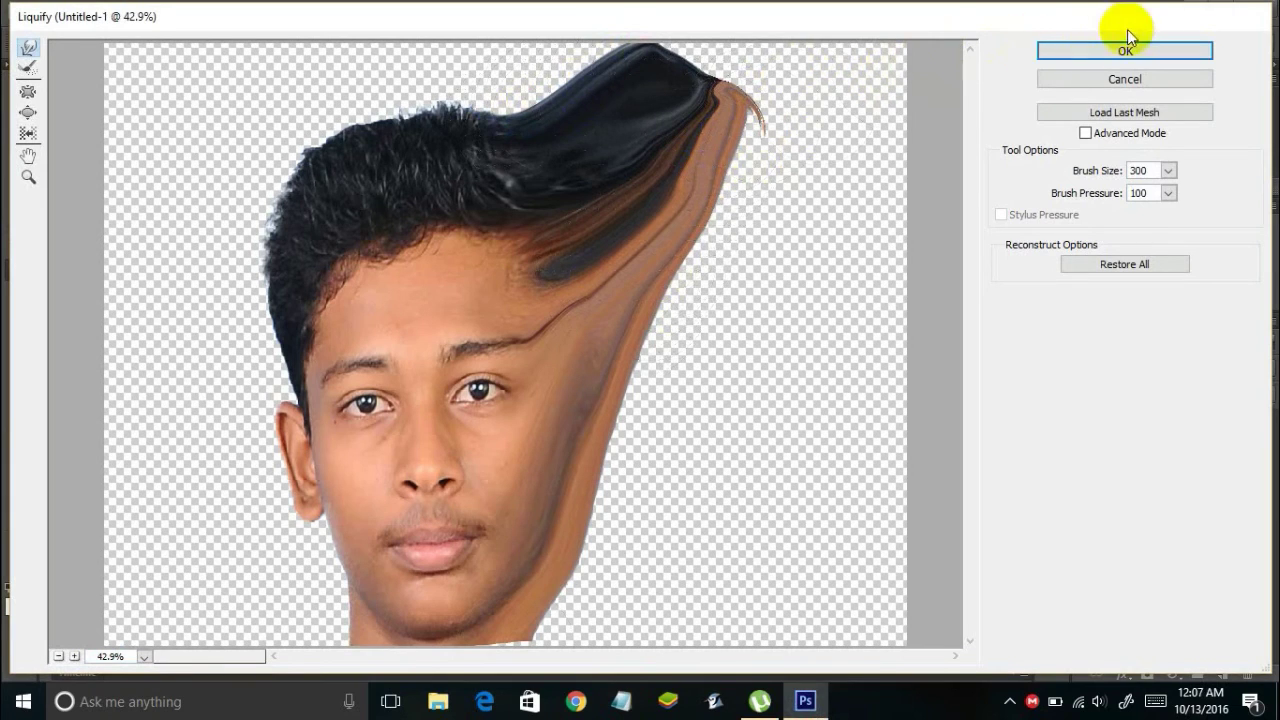
click(1126, 50)
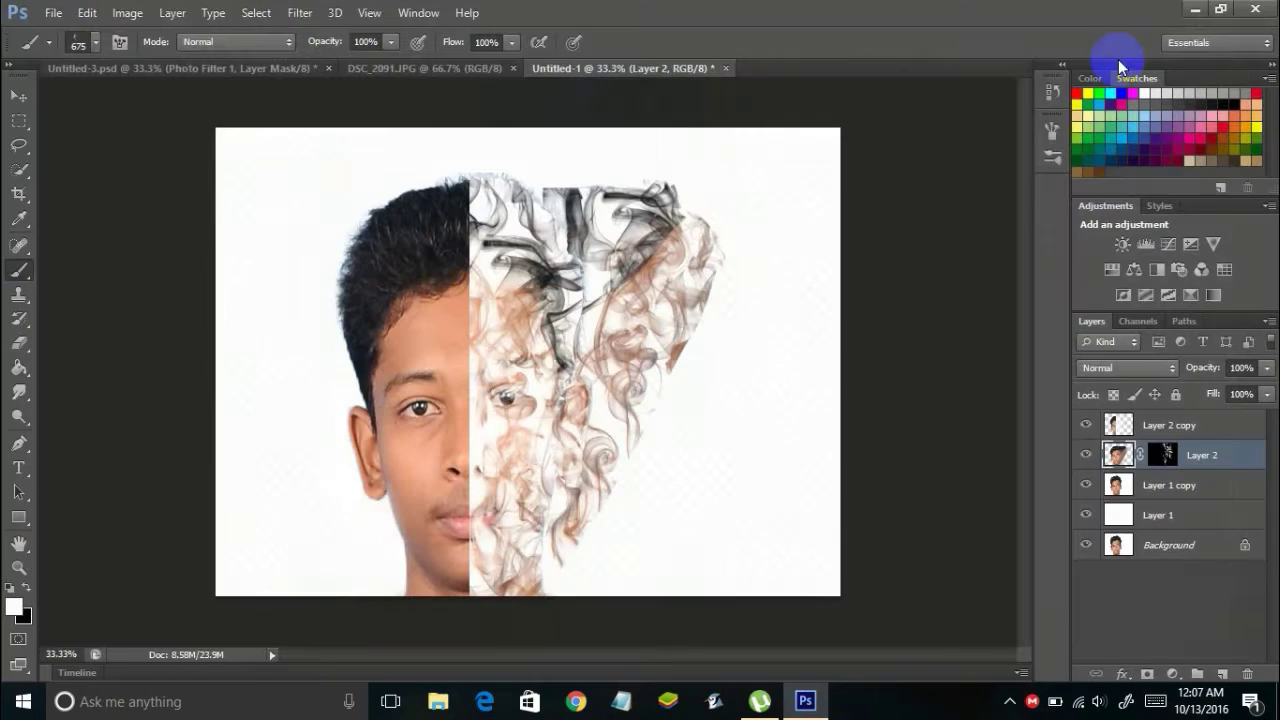
Stamp more 675 px smoke shapes on Layer 2's mask around the newly stretched hair and the smoke's outer edge.
mouse_move(735, 265)
mouse_down()
mouse_move(675, 312)
mouse_move(665, 397)
mouse_move(627, 470)
mouse_move(656, 453)
mouse_move(662, 465)
mouse_move(641, 480)
mouse_move(499, 425)
mouse_move(632, 355)
mouse_up()
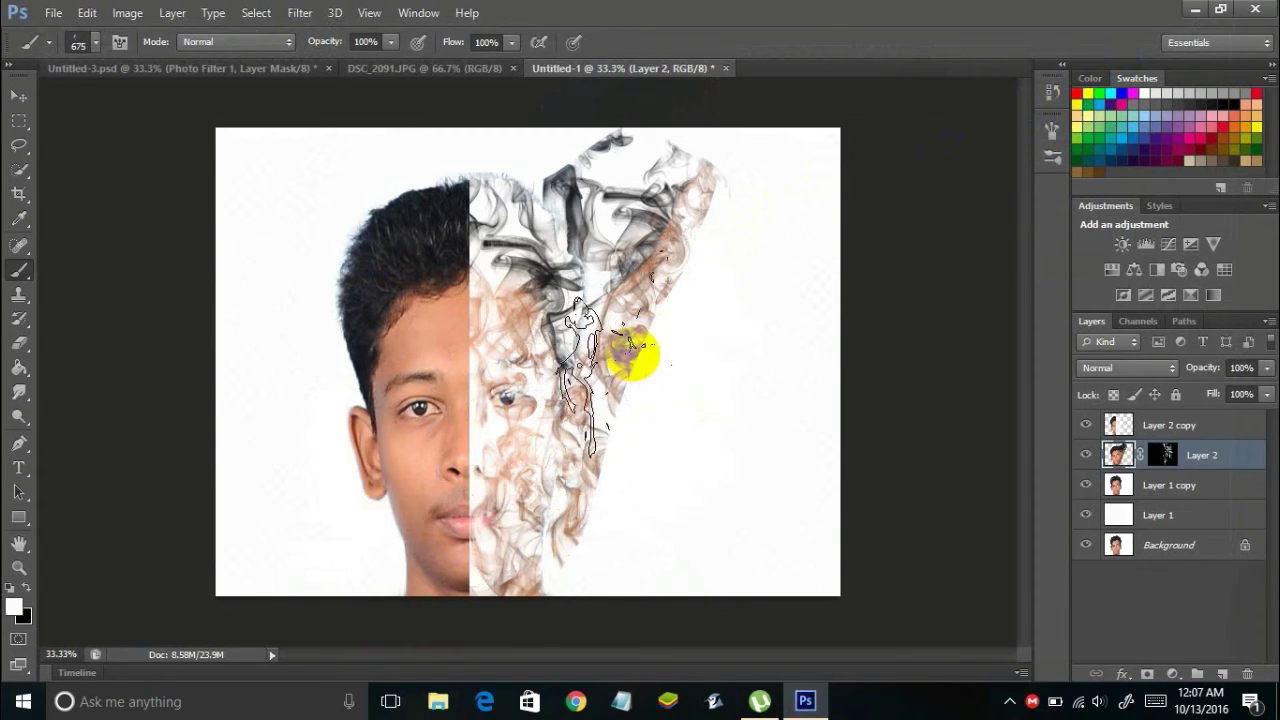
click(748, 306)
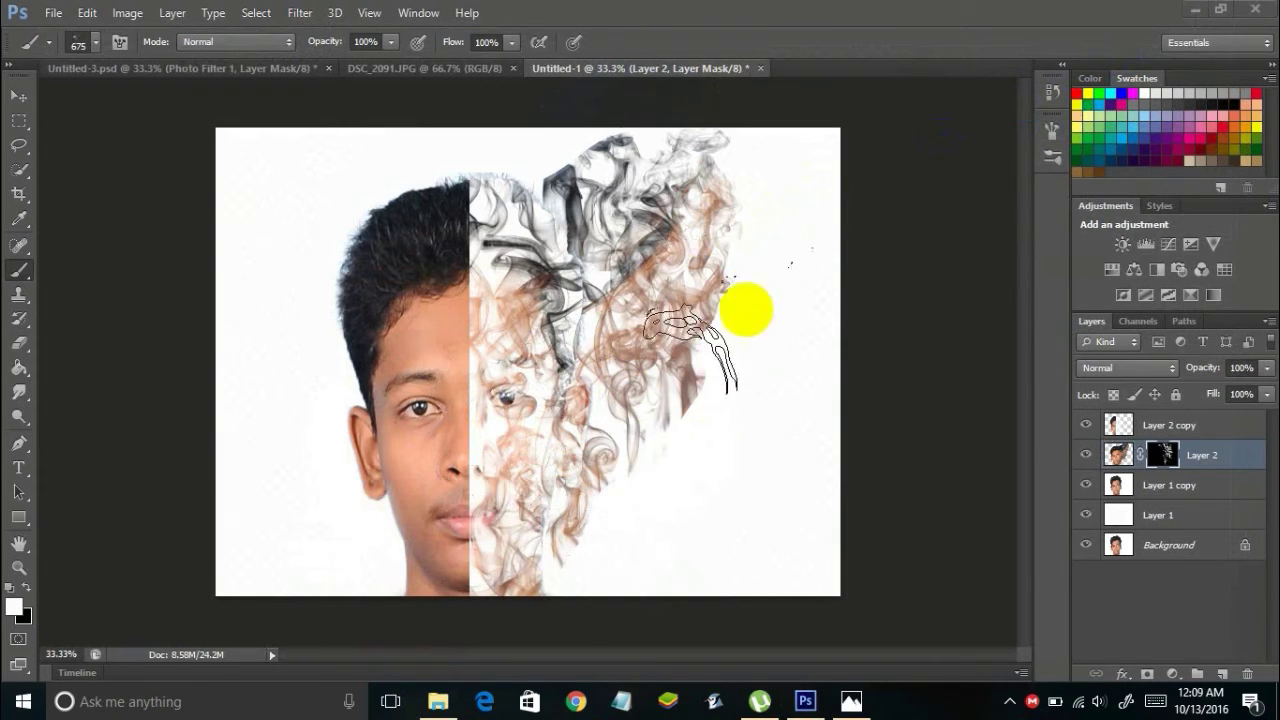
click(740, 437)
click(620, 383)
click(697, 463)
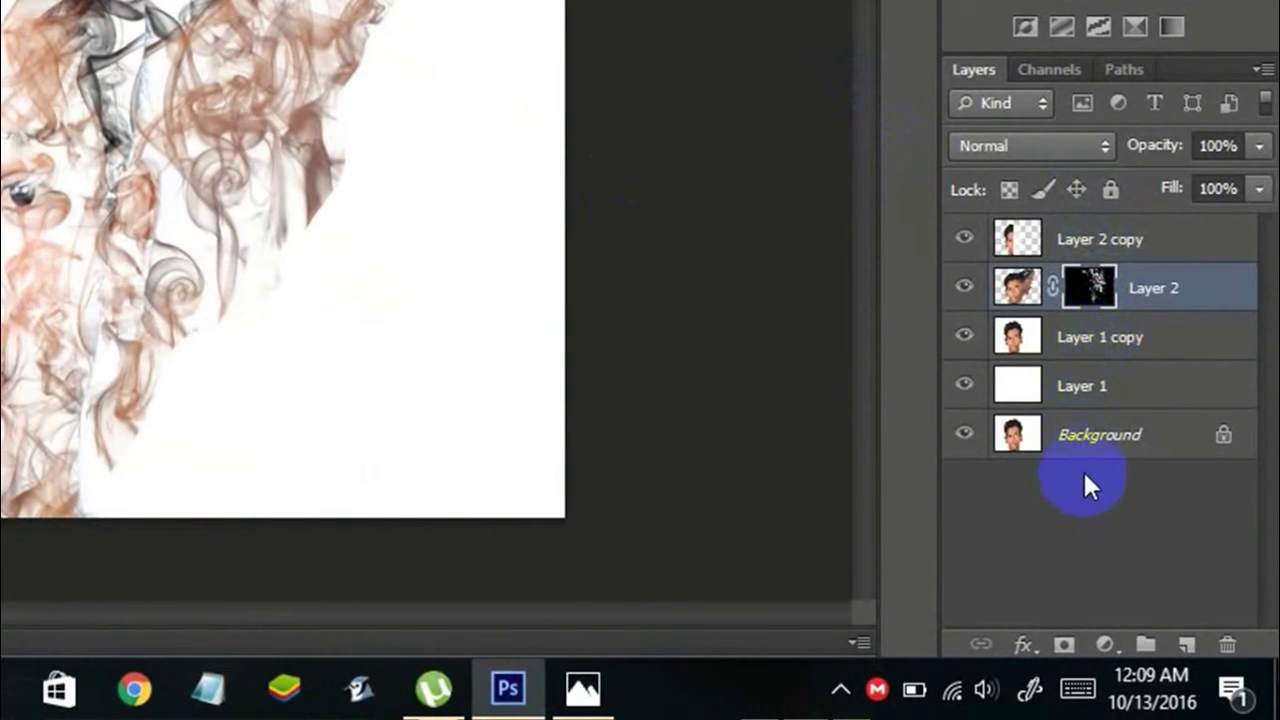
Merge all five layers, from Layer 2 copy down to Background, into one layer and duplicate it.
ctrl+click(1090, 437)
ctrl+click(1090, 422)
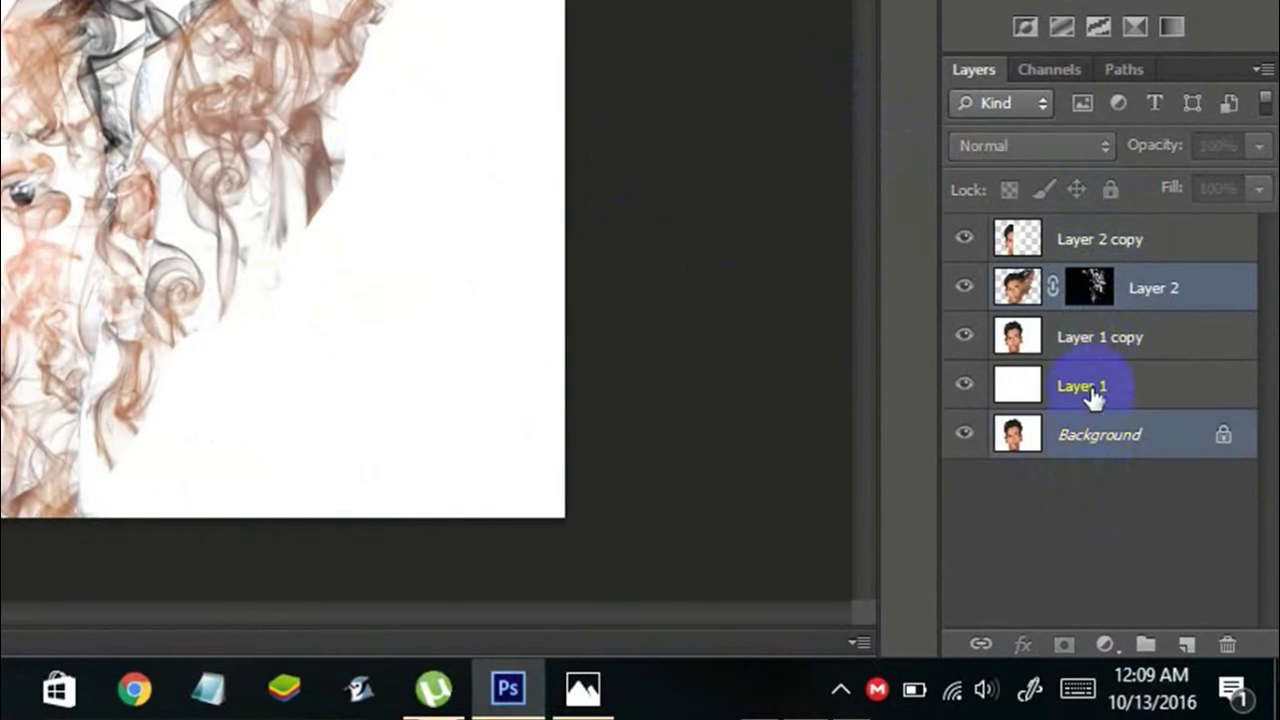
ctrl+click(1090, 343)
ctrl+click(1076, 396)
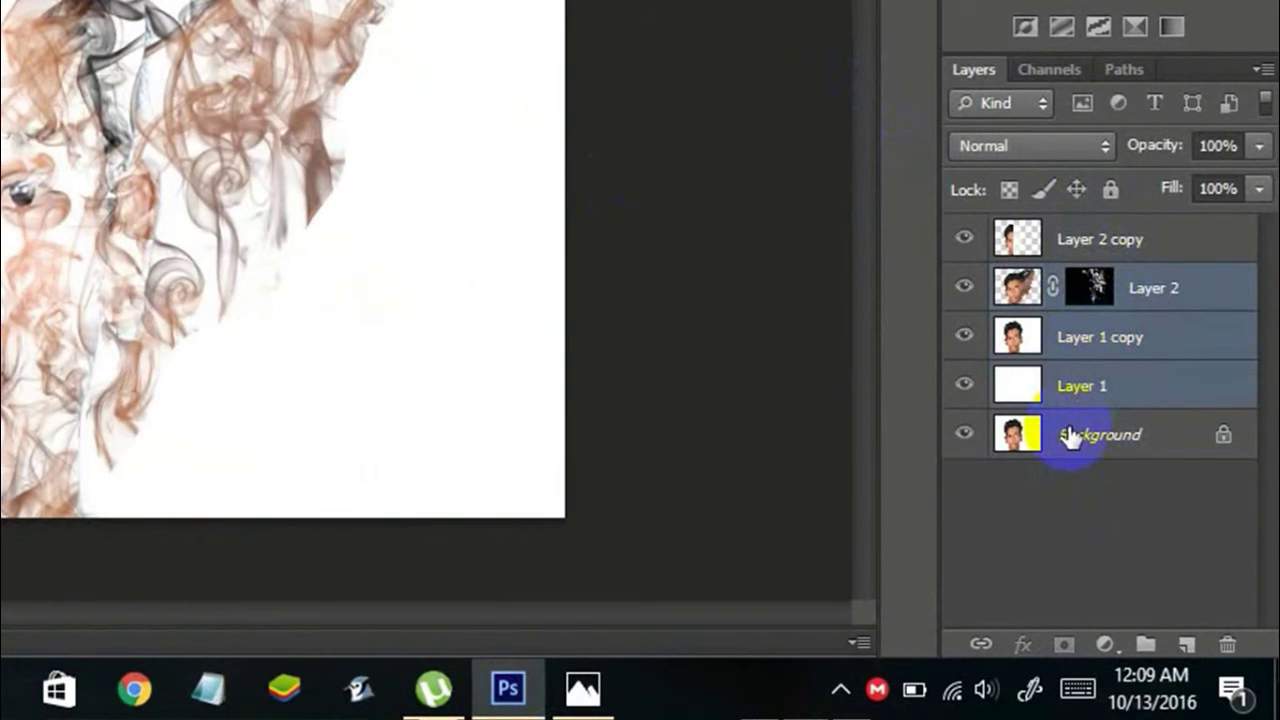
ctrl+click(1076, 435)
ctrl+click(1100, 238)
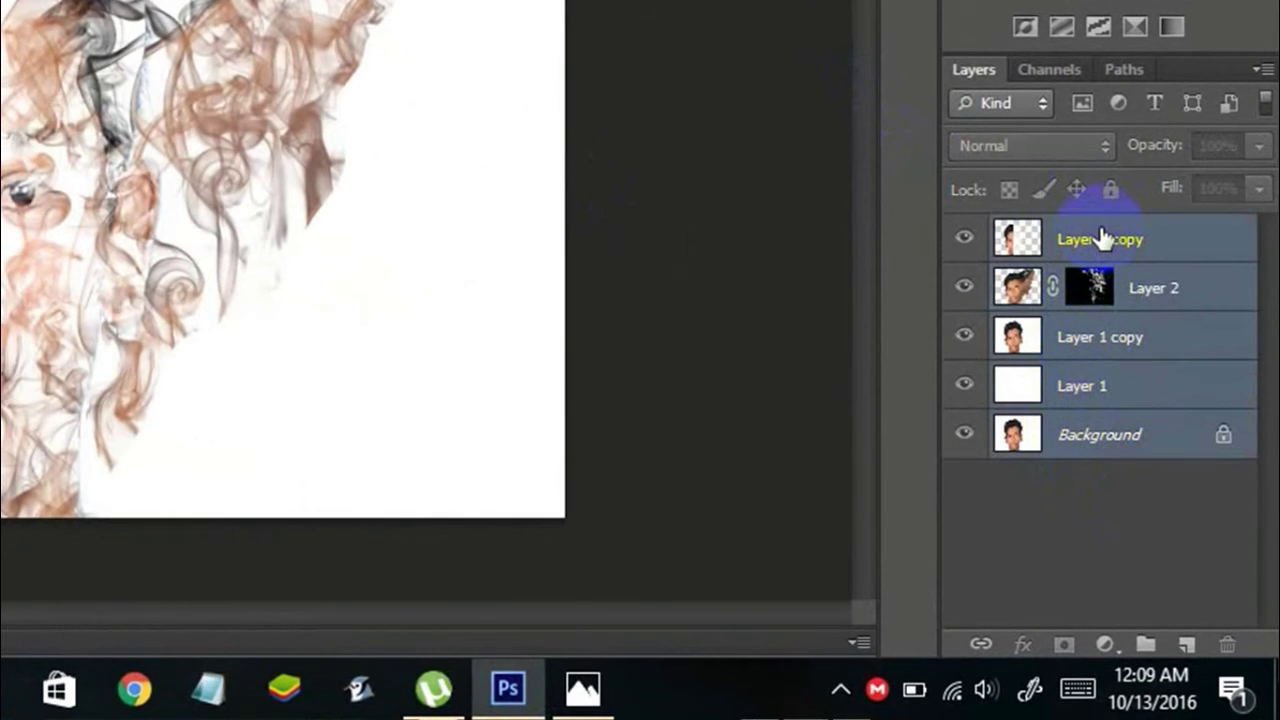
right_click(1101, 238)
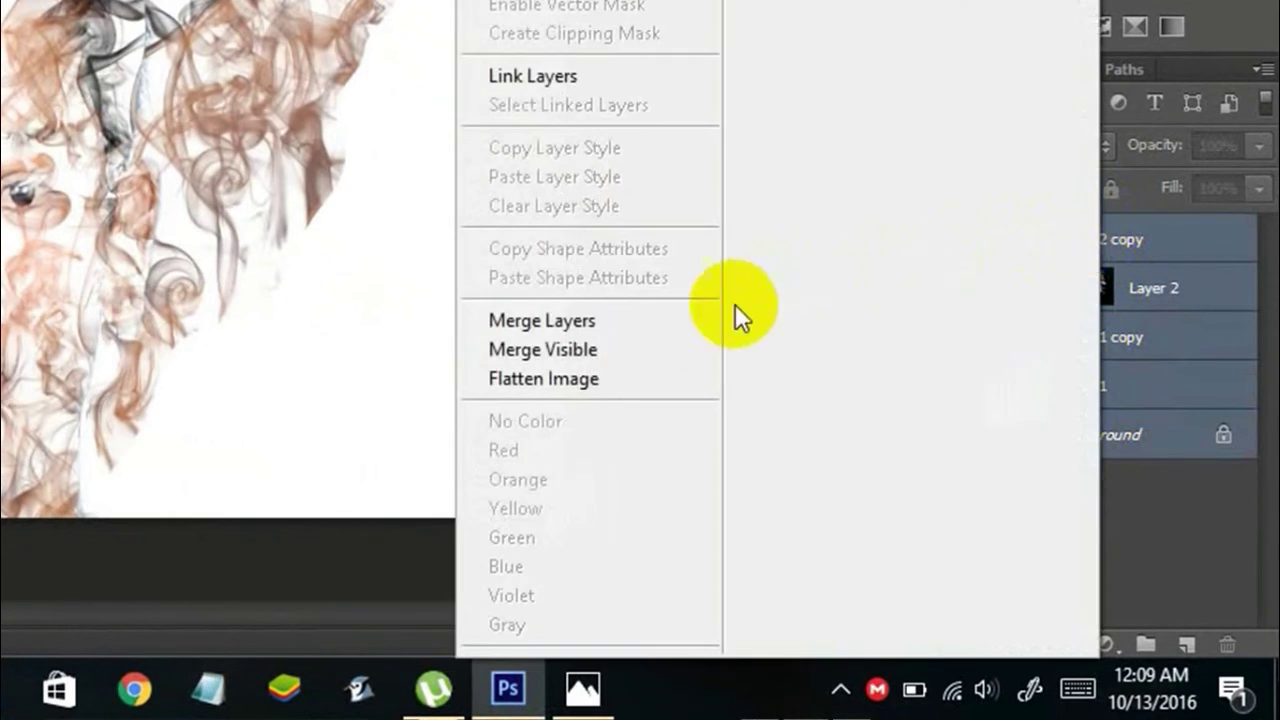
click(703, 320)
click(1127, 268)
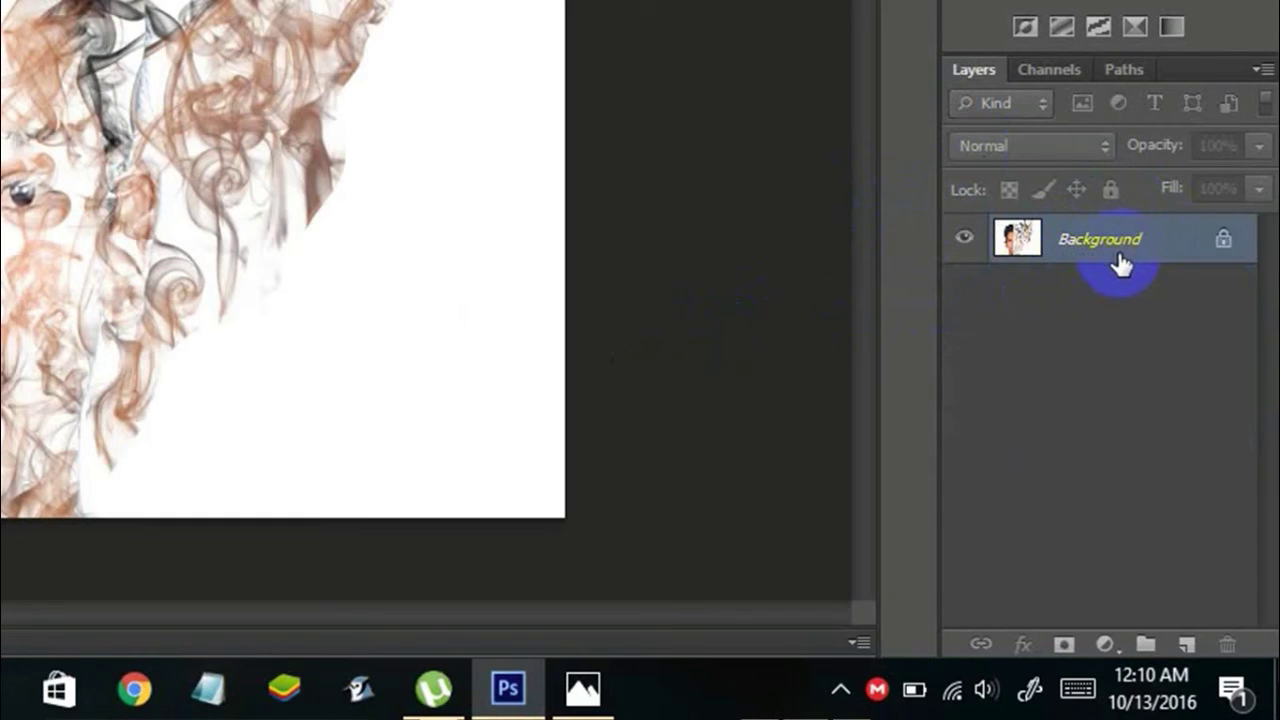
key(ctrl+j)
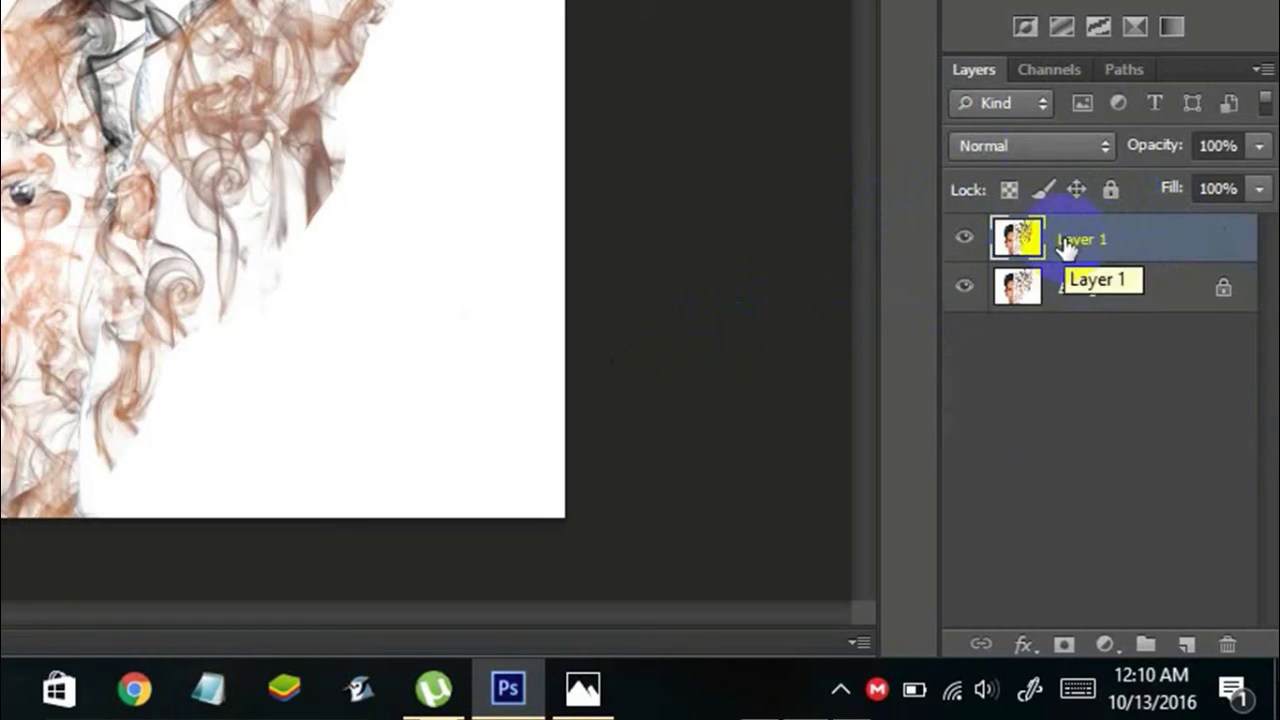
Add a Curves adjustment layer above Layer 1 and bend its Blue channel curve downward for a yellow tint.
click(1105, 646)
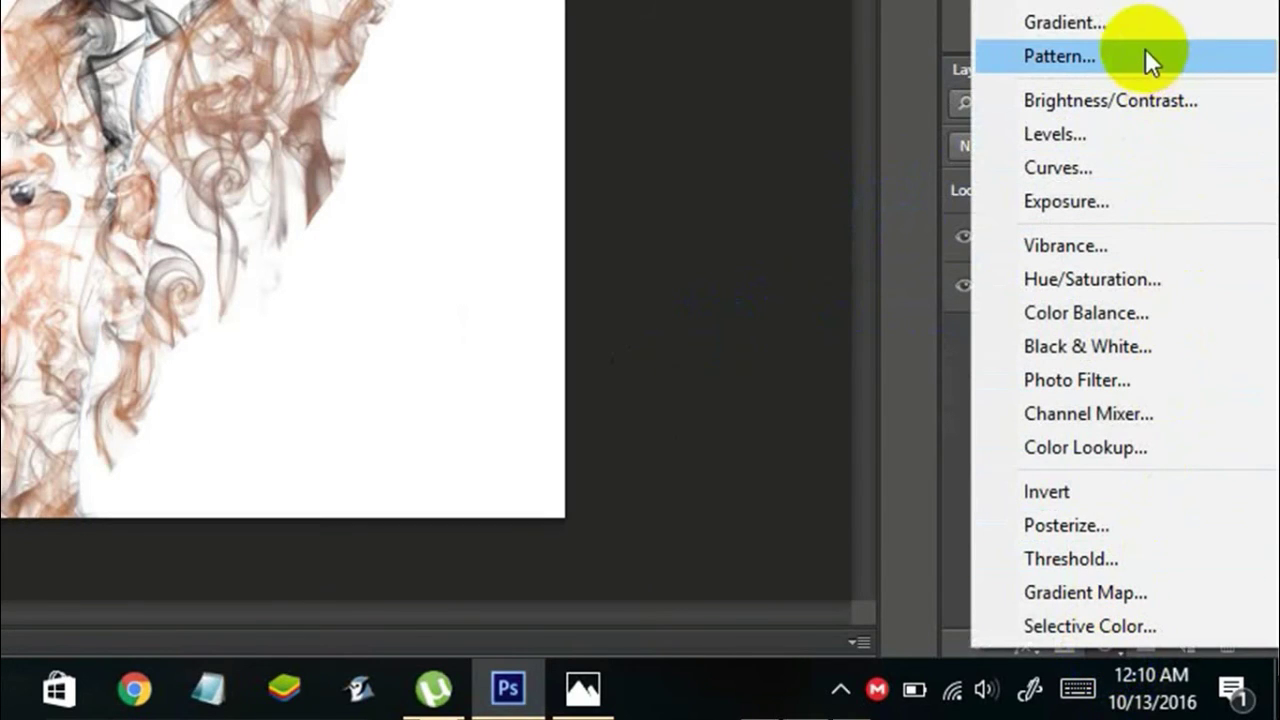
click(1073, 170)
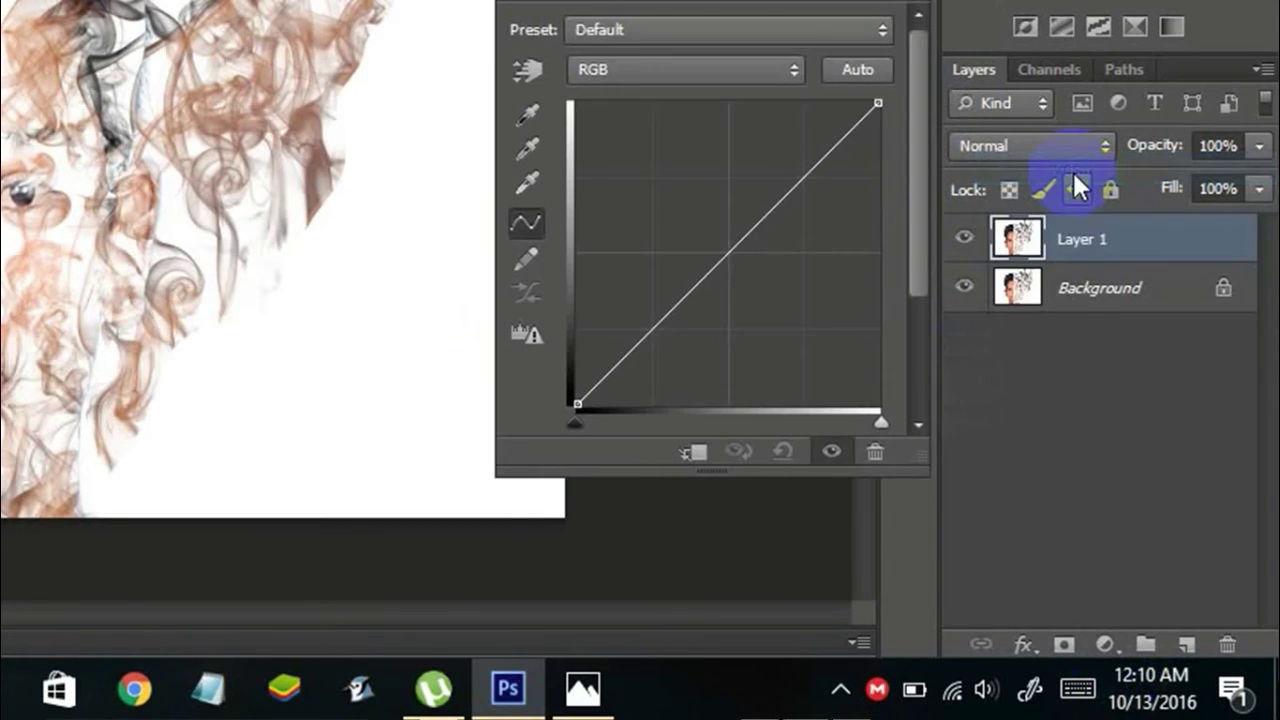
click(605, 70)
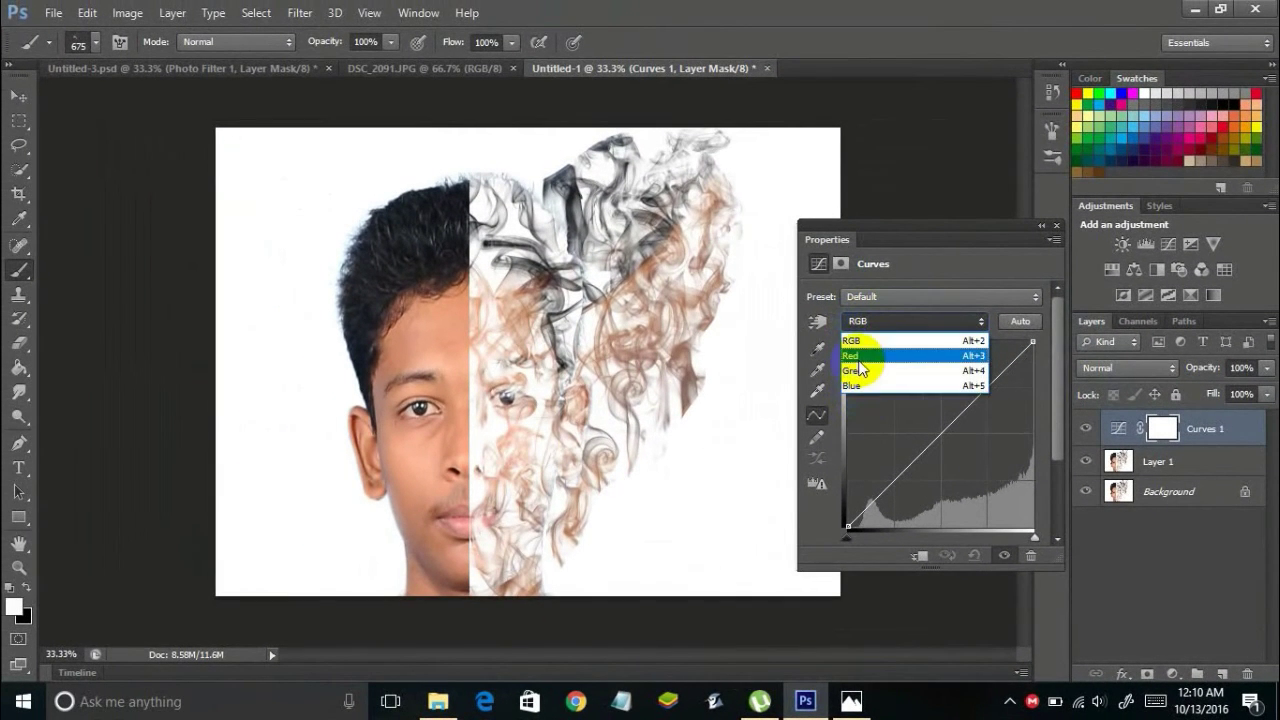
click(861, 384)
mouse_move(850, 522)
mouse_down()
mouse_move(909, 451)
mouse_move(957, 443)
mouse_move(1016, 487)
mouse_move(986, 414)
mouse_move(943, 424)
mouse_move(923, 457)
mouse_move(940, 510)
mouse_move(959, 497)
mouse_up()
click(1056, 225)
click(683, 452)
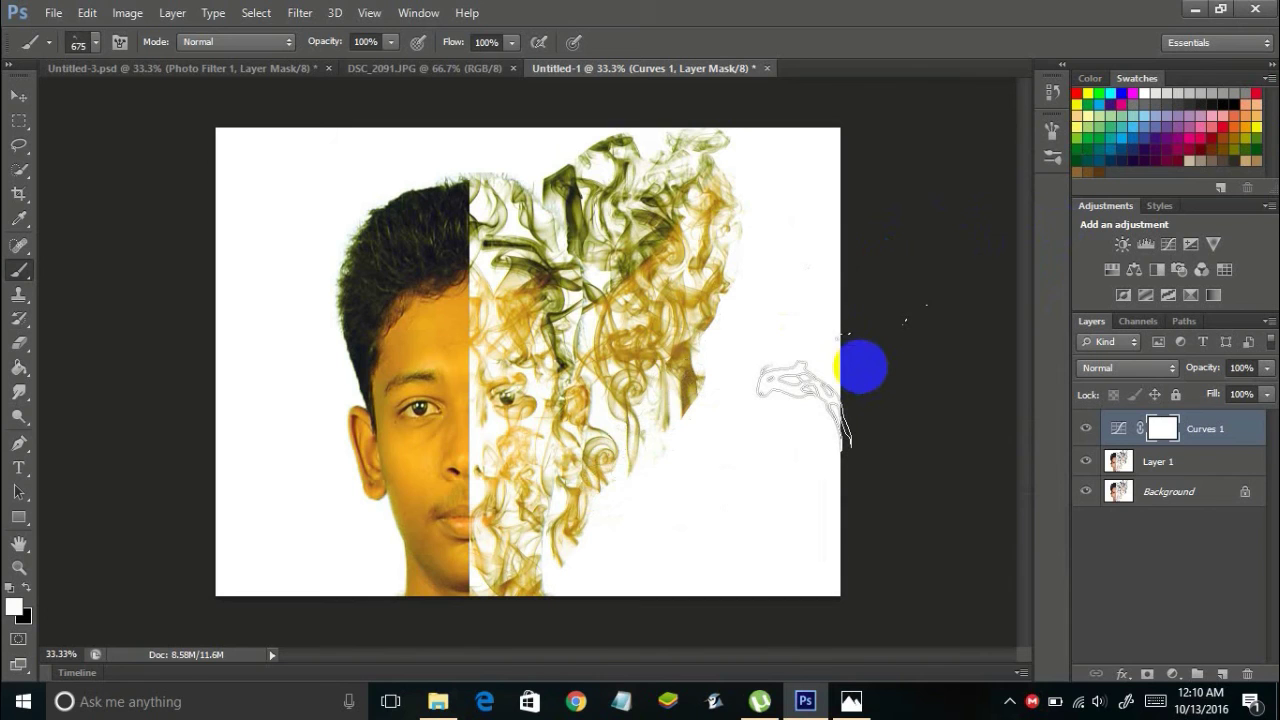
Add a Photo Filter adjustment layer directly above Layer 1, beneath the Curves adjustment.
click(1168, 463)
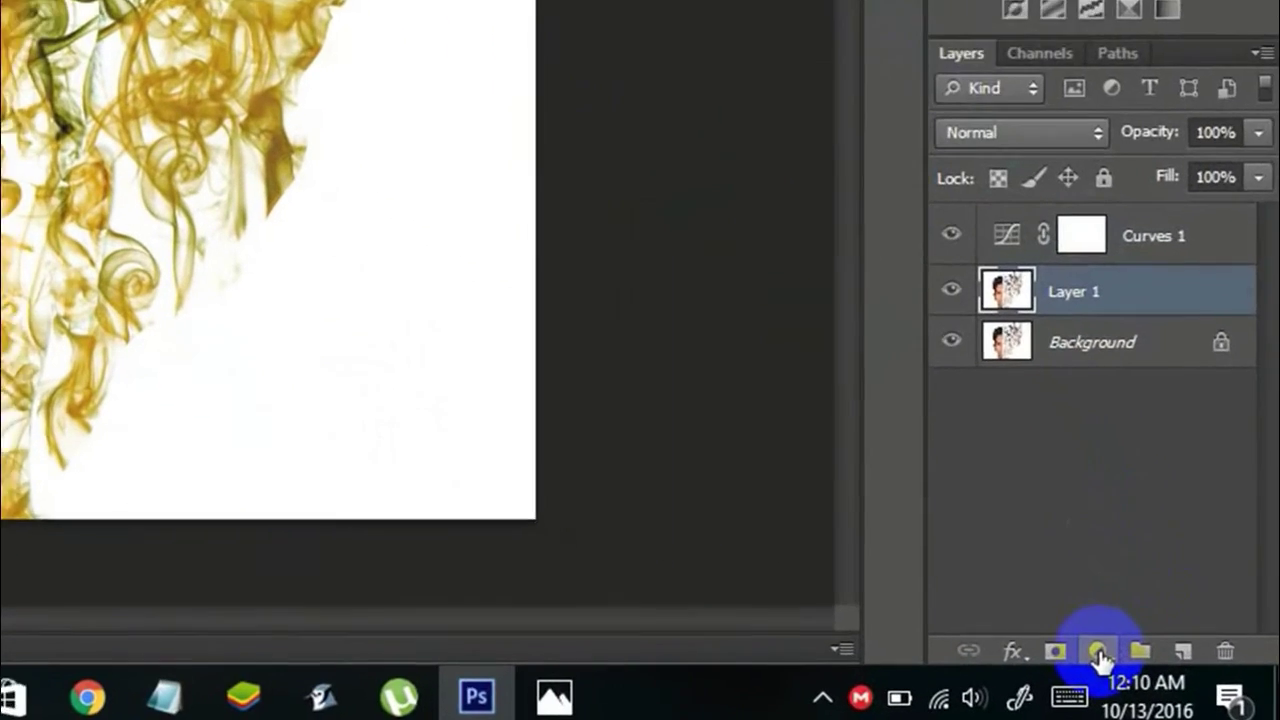
click(1155, 666)
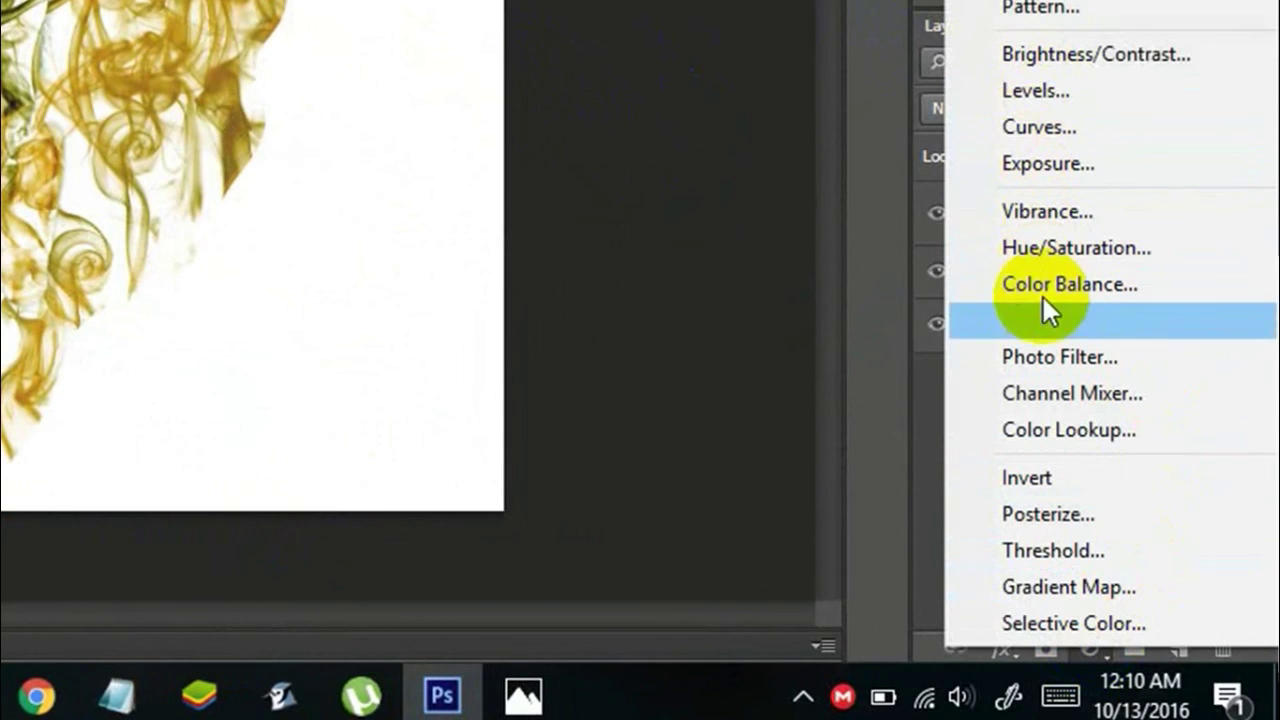
click(1050, 352)
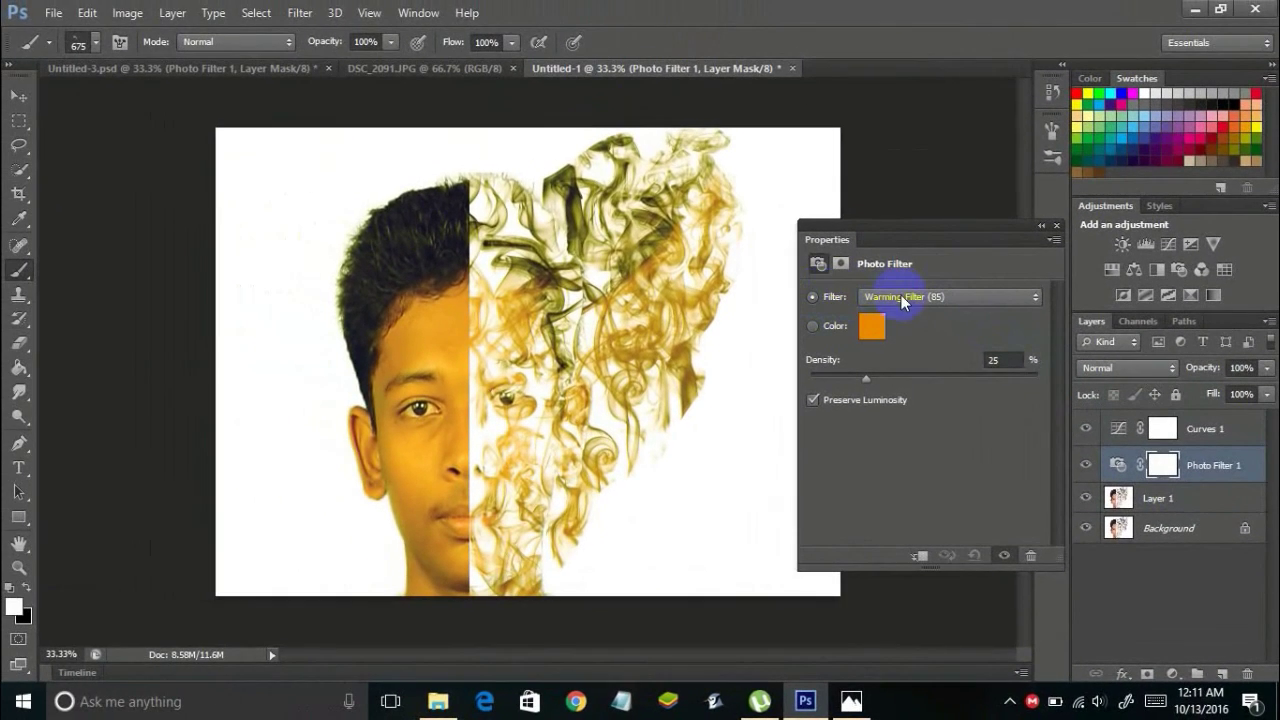
Try the Yellow, Deep Red and Deep Emerald presets on the Photo Filter adjustment.
click(886, 297)
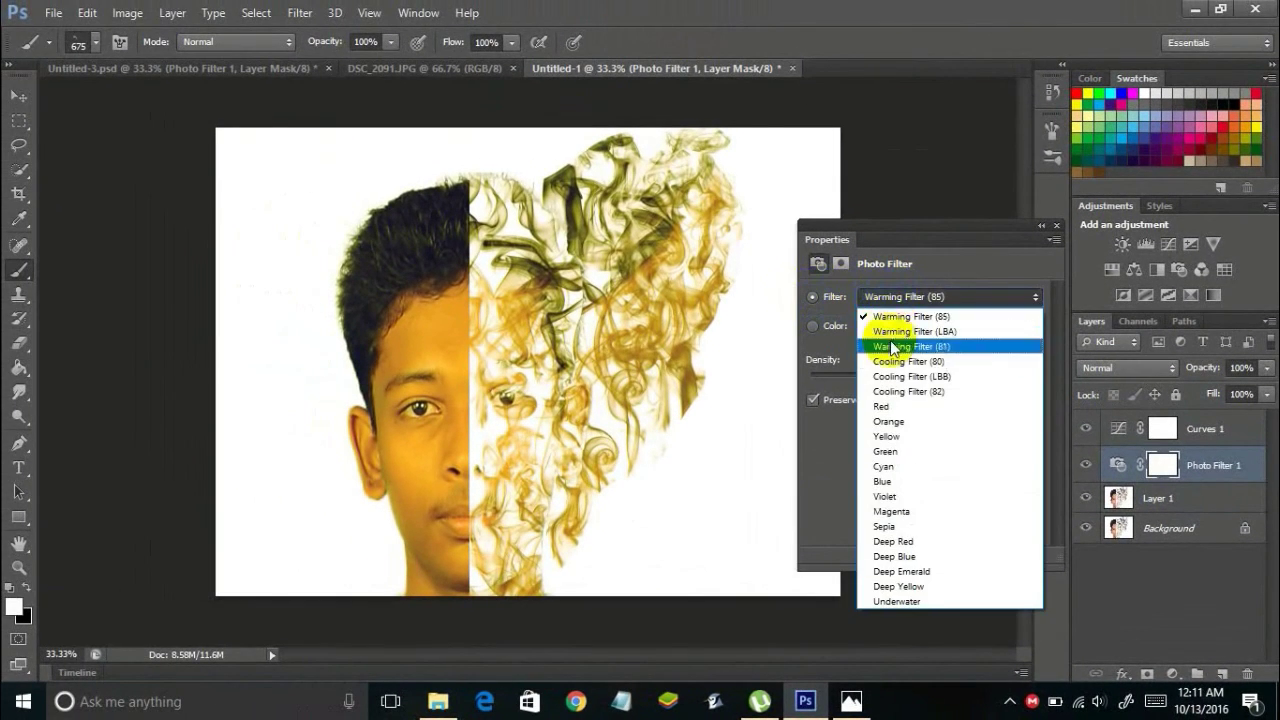
click(890, 435)
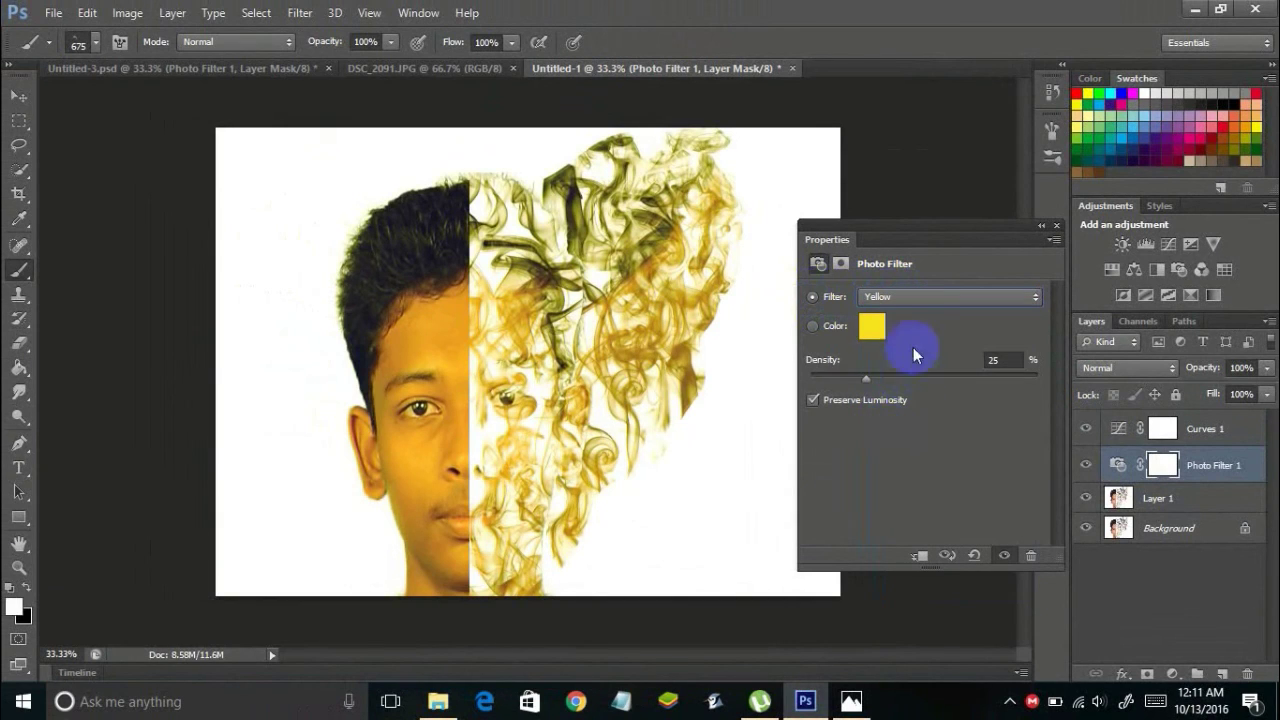
click(934, 298)
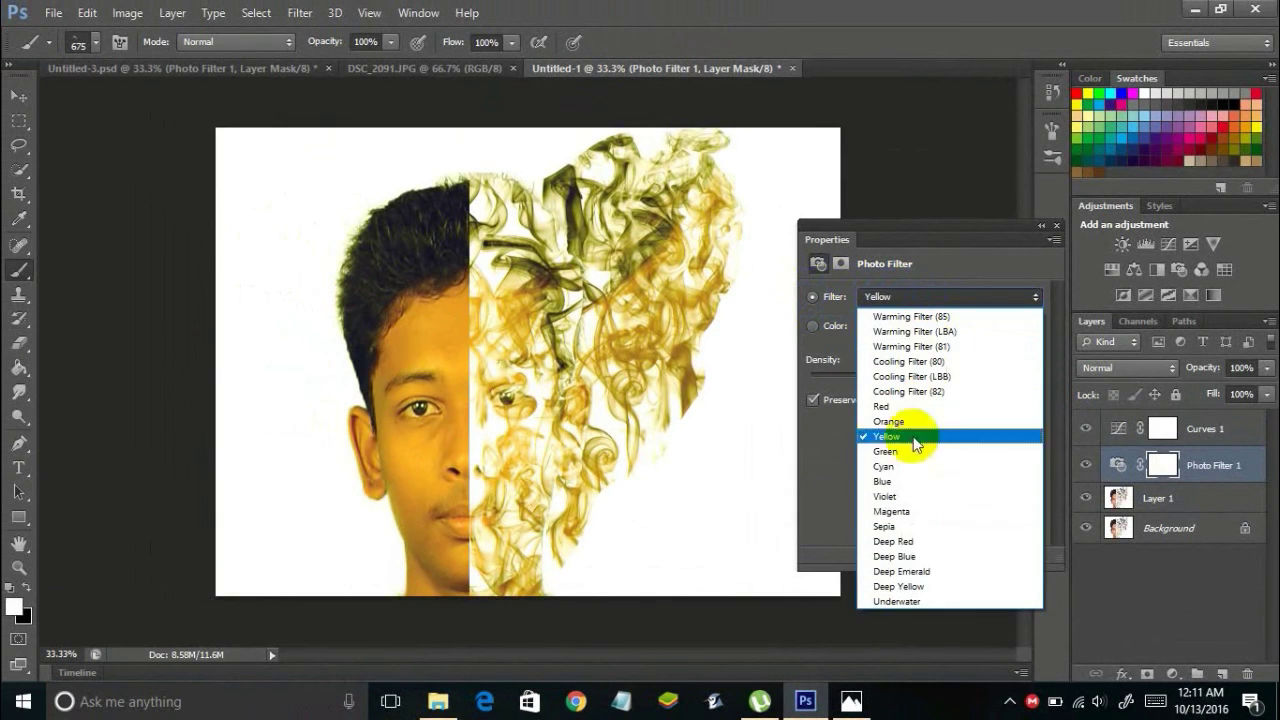
click(898, 536)
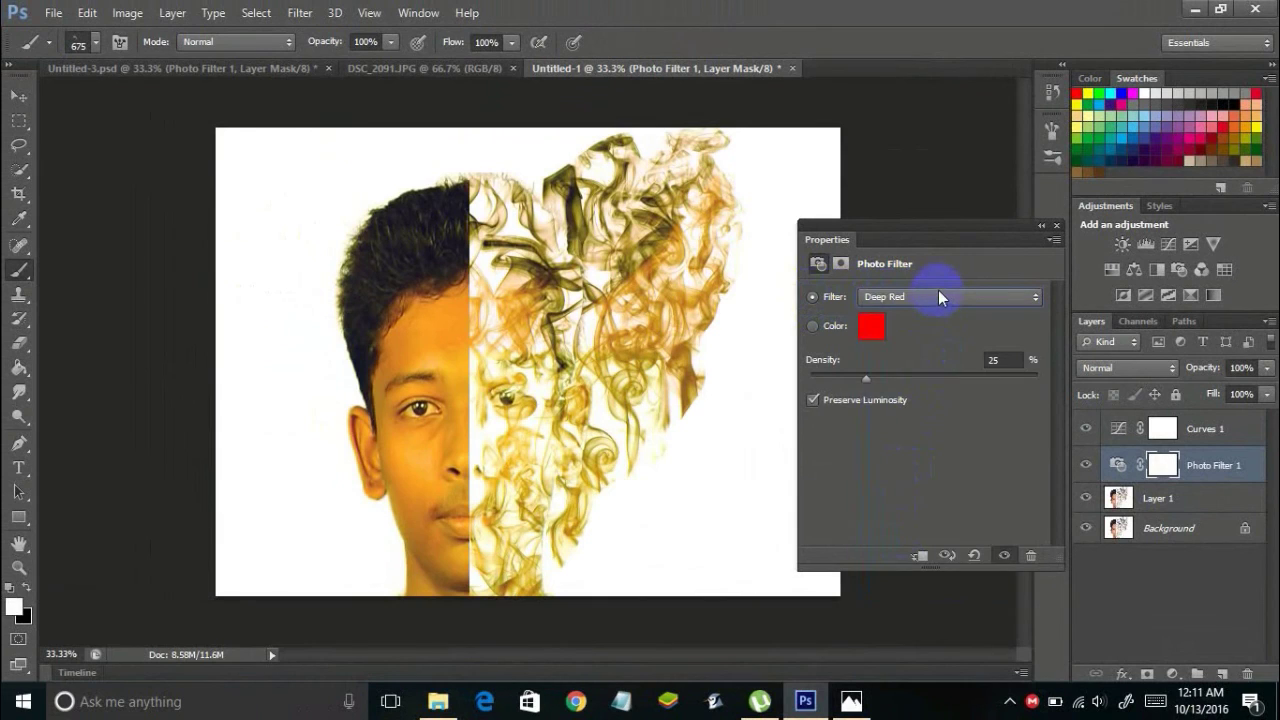
click(938, 292)
click(920, 566)
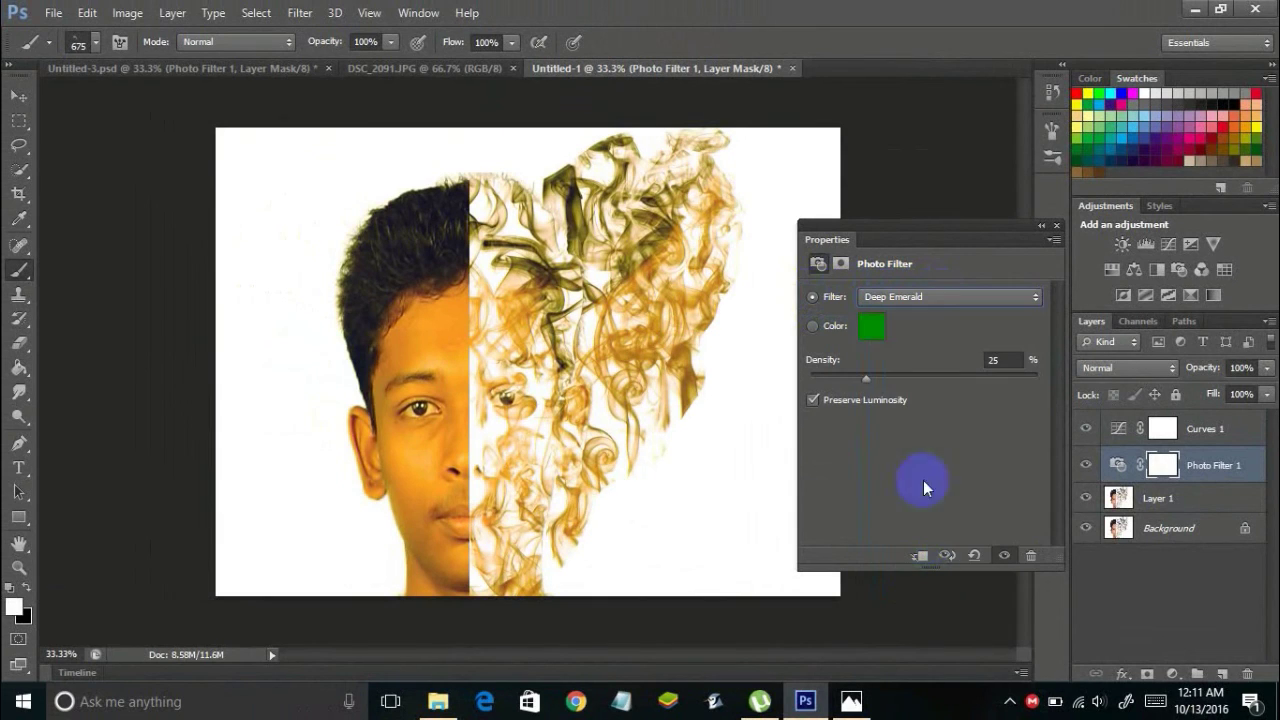
Set the Photo Filter adjustment to the Deep Yellow preset and close its properties.
click(940, 295)
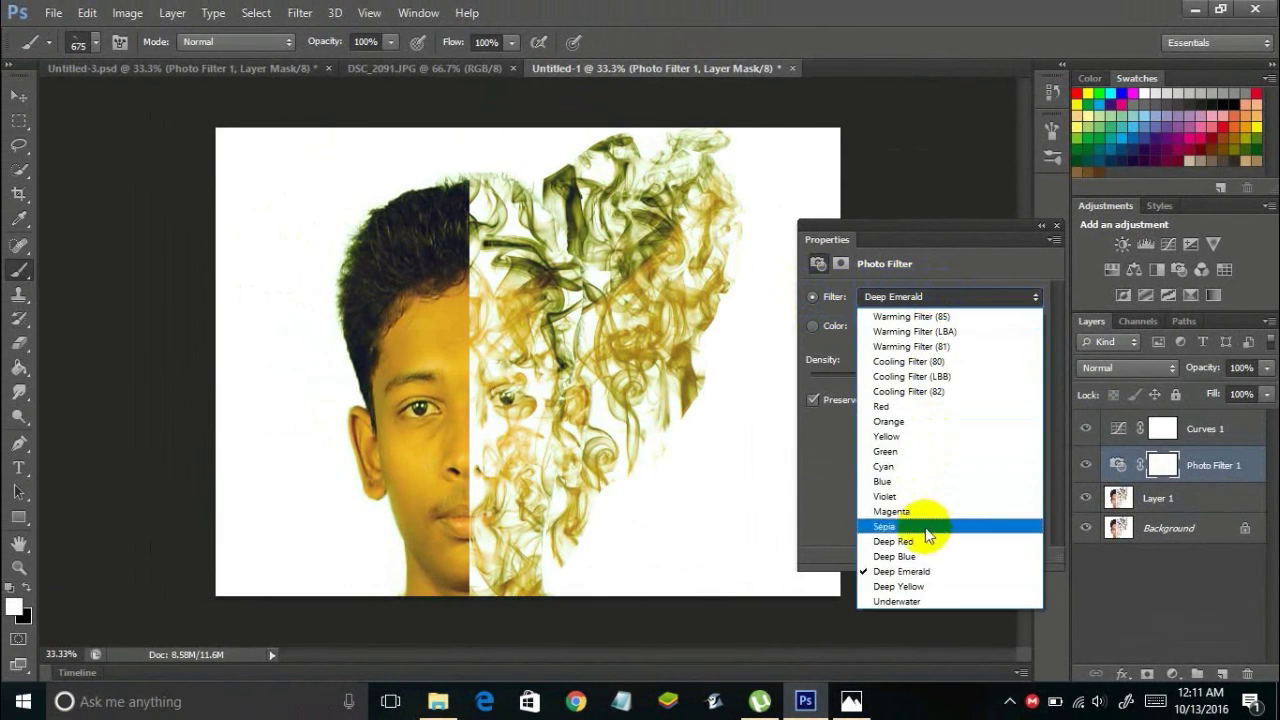
click(905, 580)
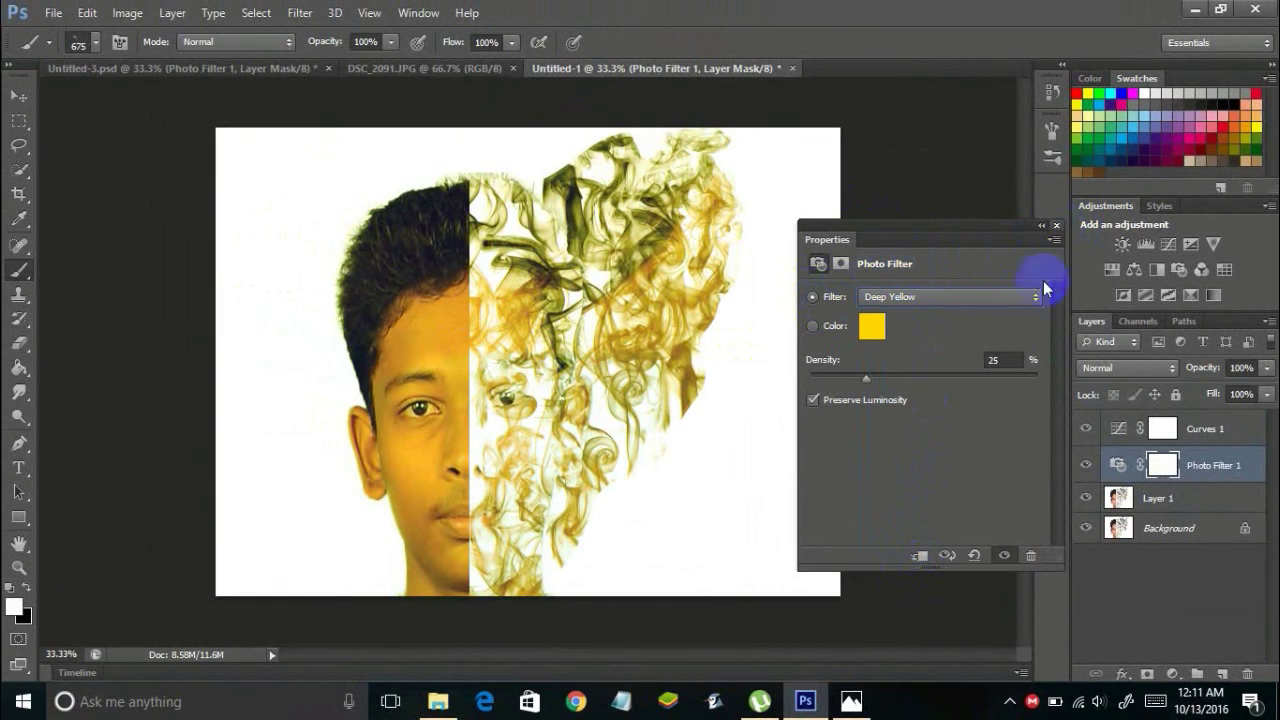
click(1057, 228)
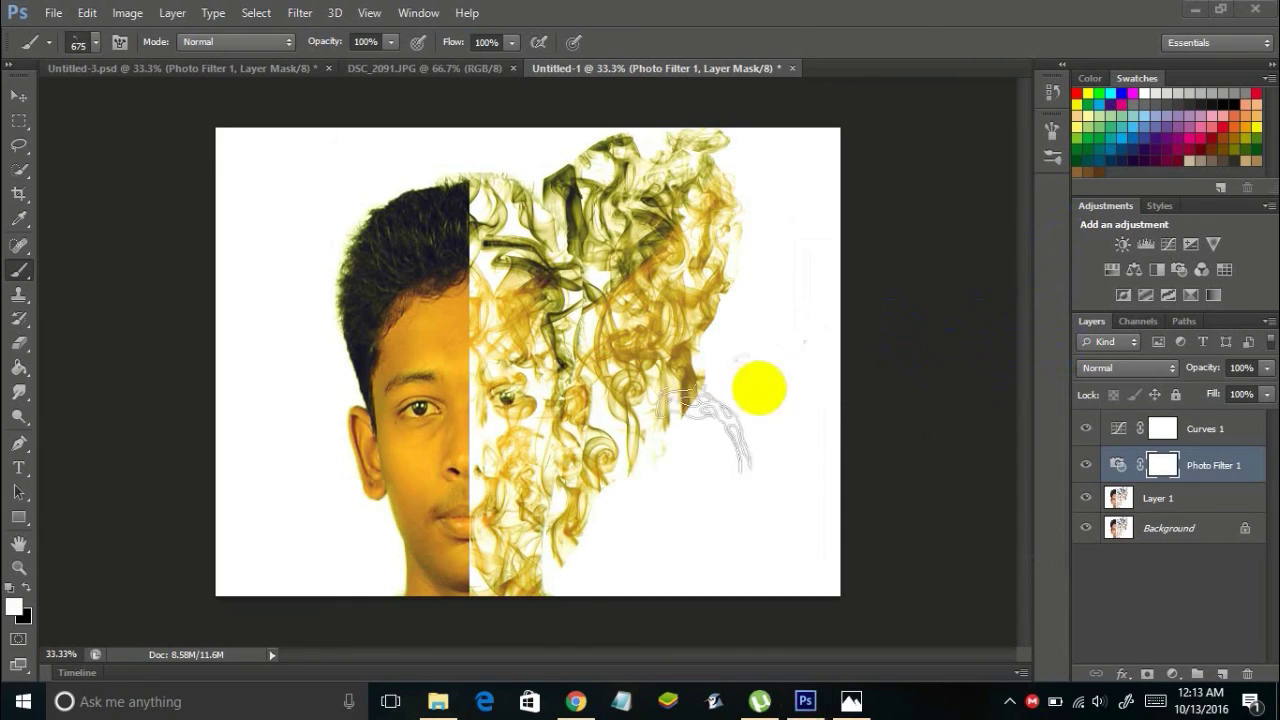
click(588, 447)
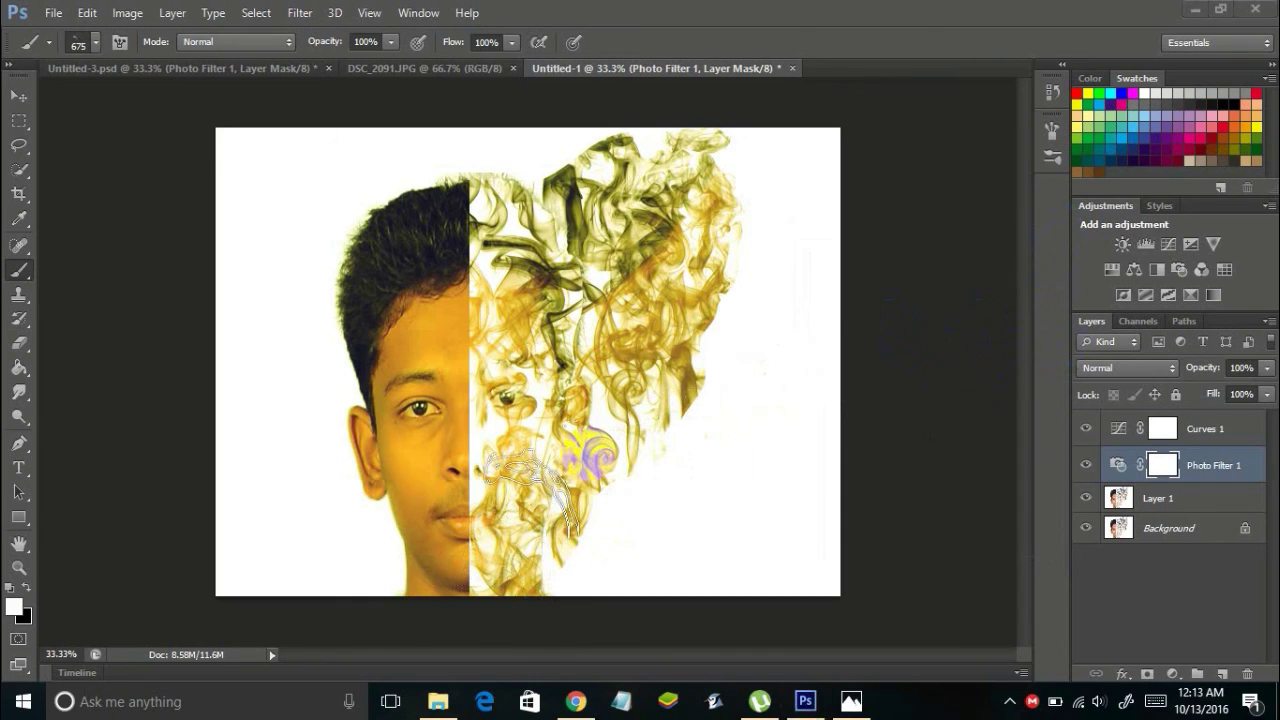